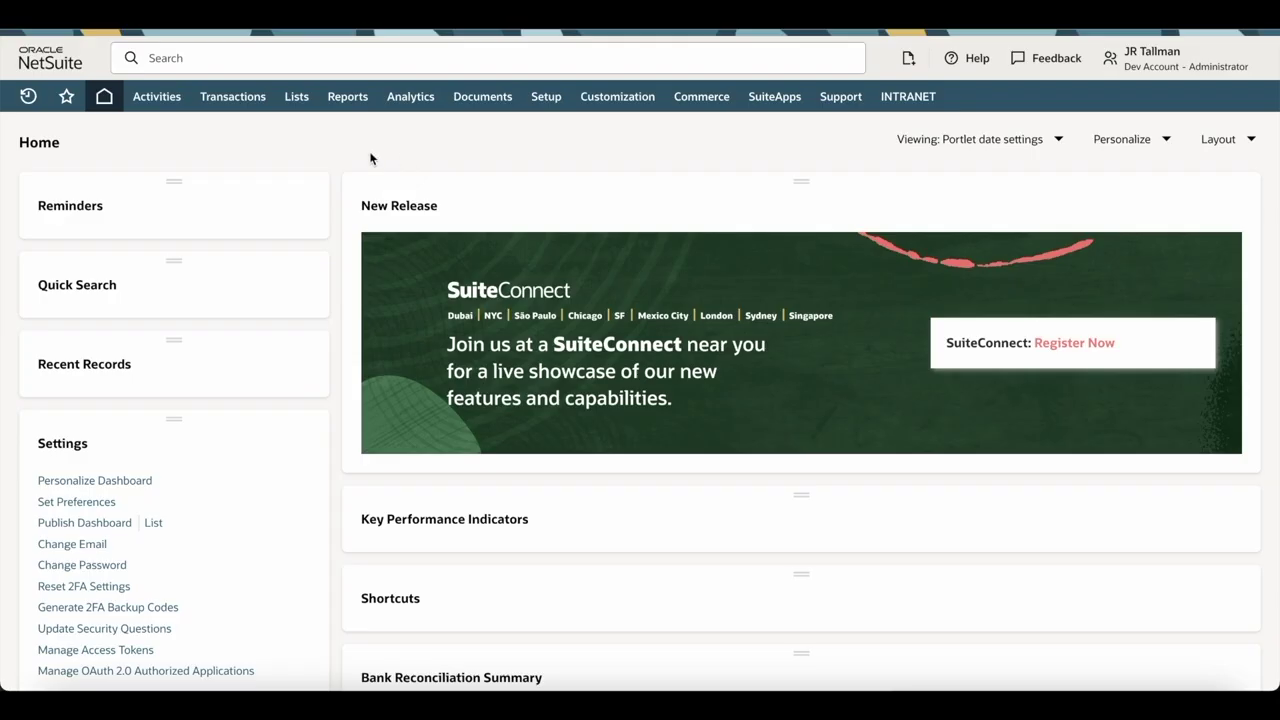
- Open the chart of accounts list and review the existing accounts from start to end
mouse_move(297, 96)
mouse_move(313, 160)
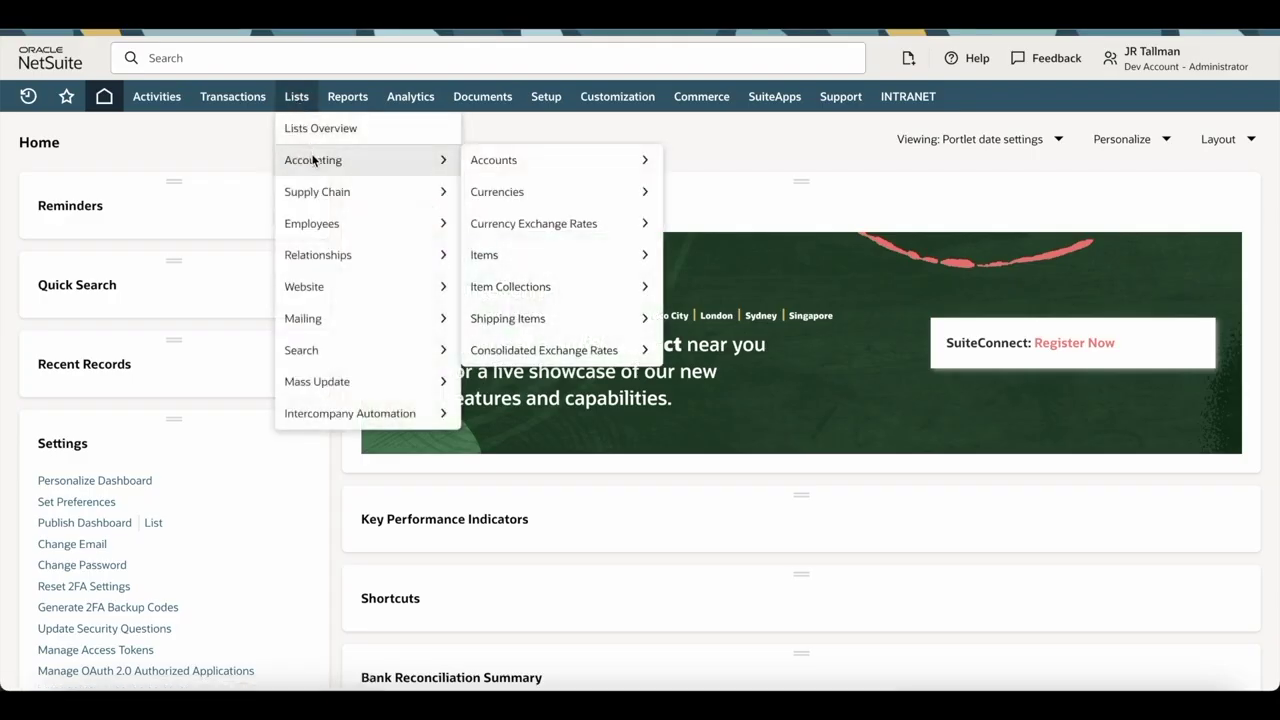
click(488, 160)
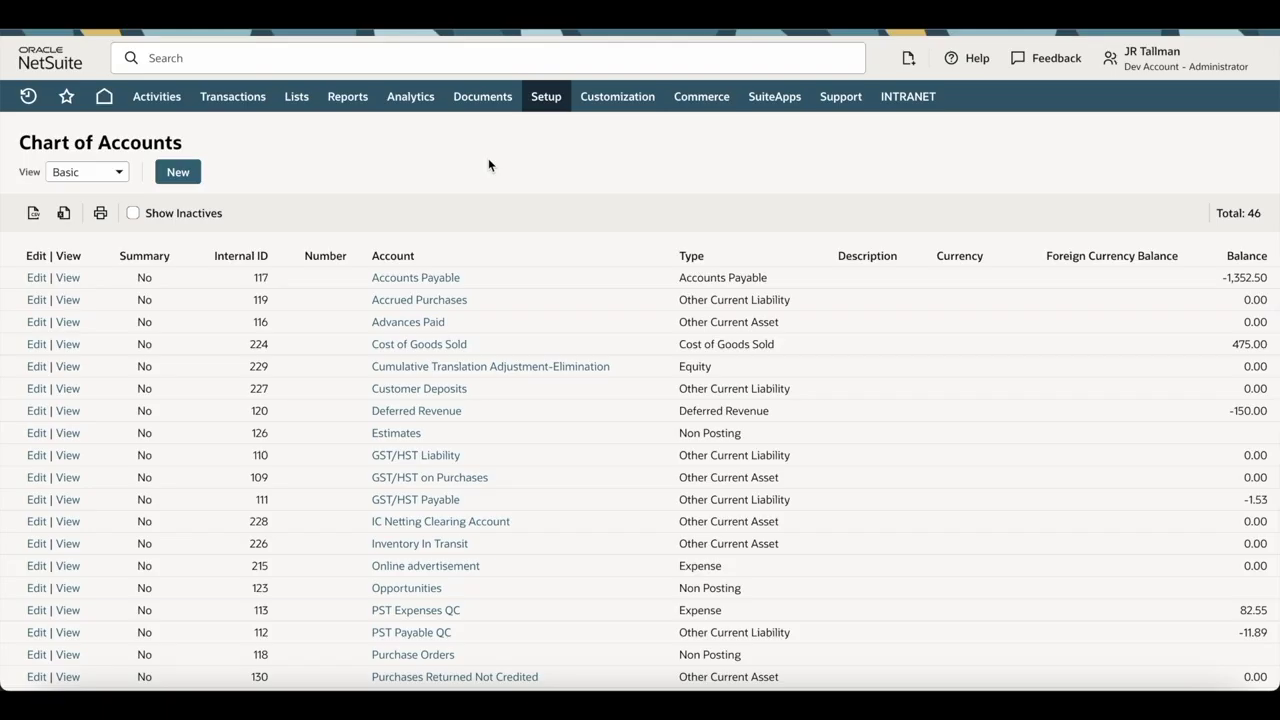
scroll(553, 330, down, 4)
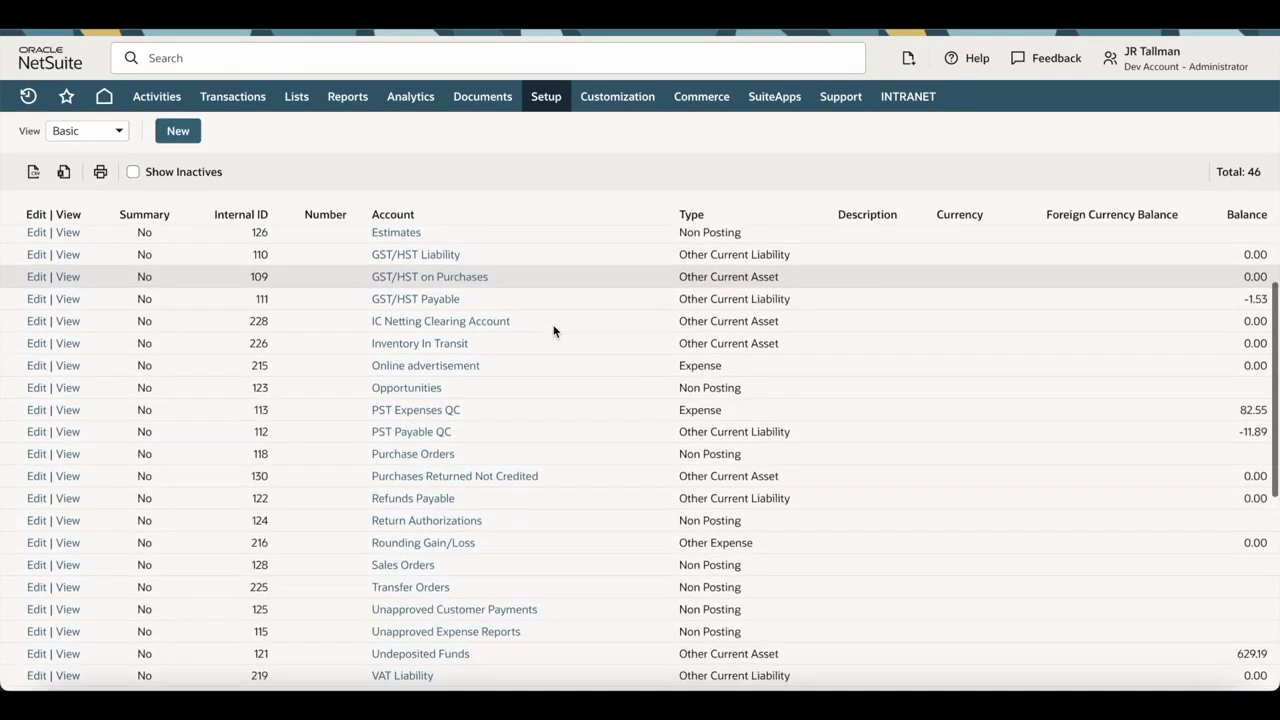
scroll(553, 330, down, 5)
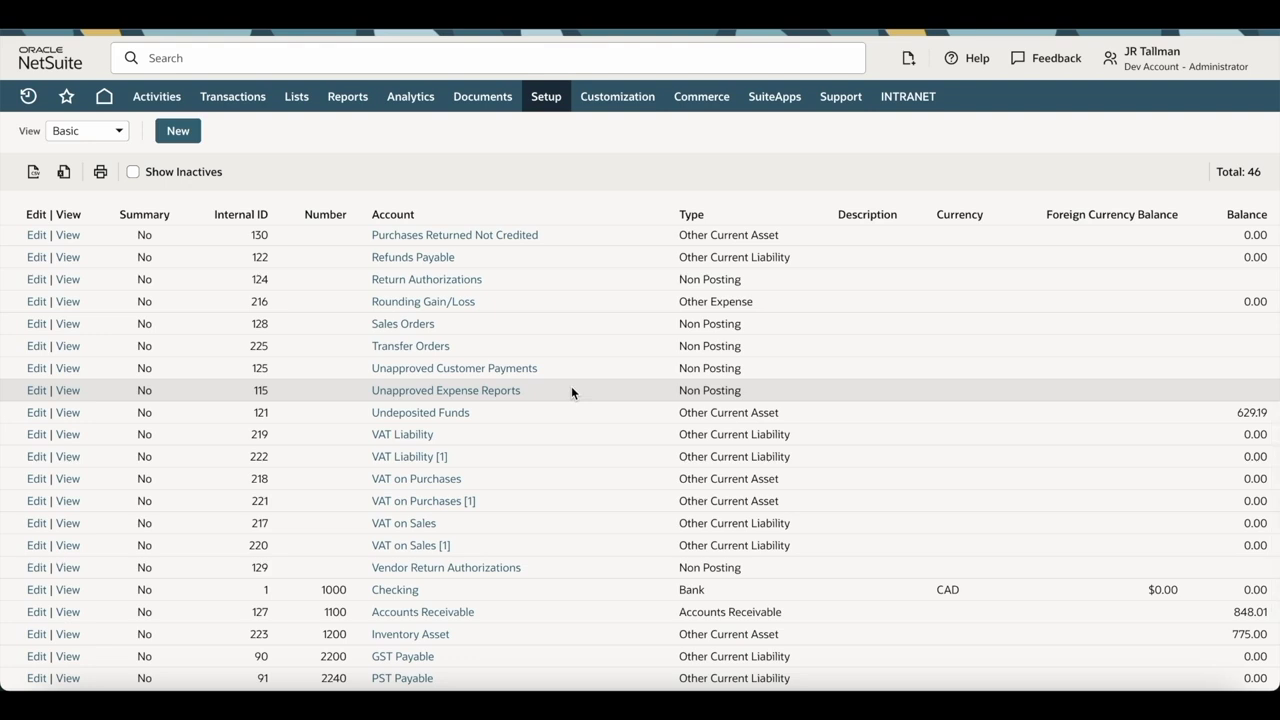
scroll(572, 391, down, 3)
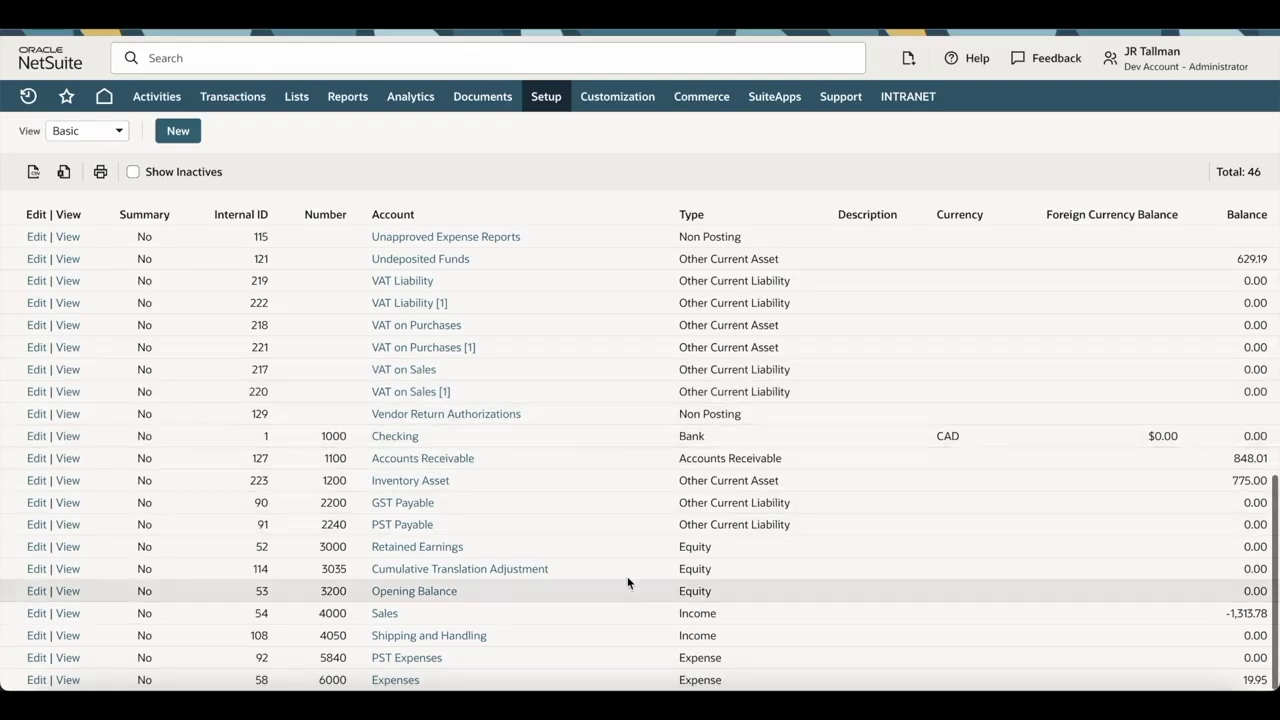
- Show inactive accounts in the list to examine which accounts allow deletion, and hide the inactive ones again
click(133, 174)
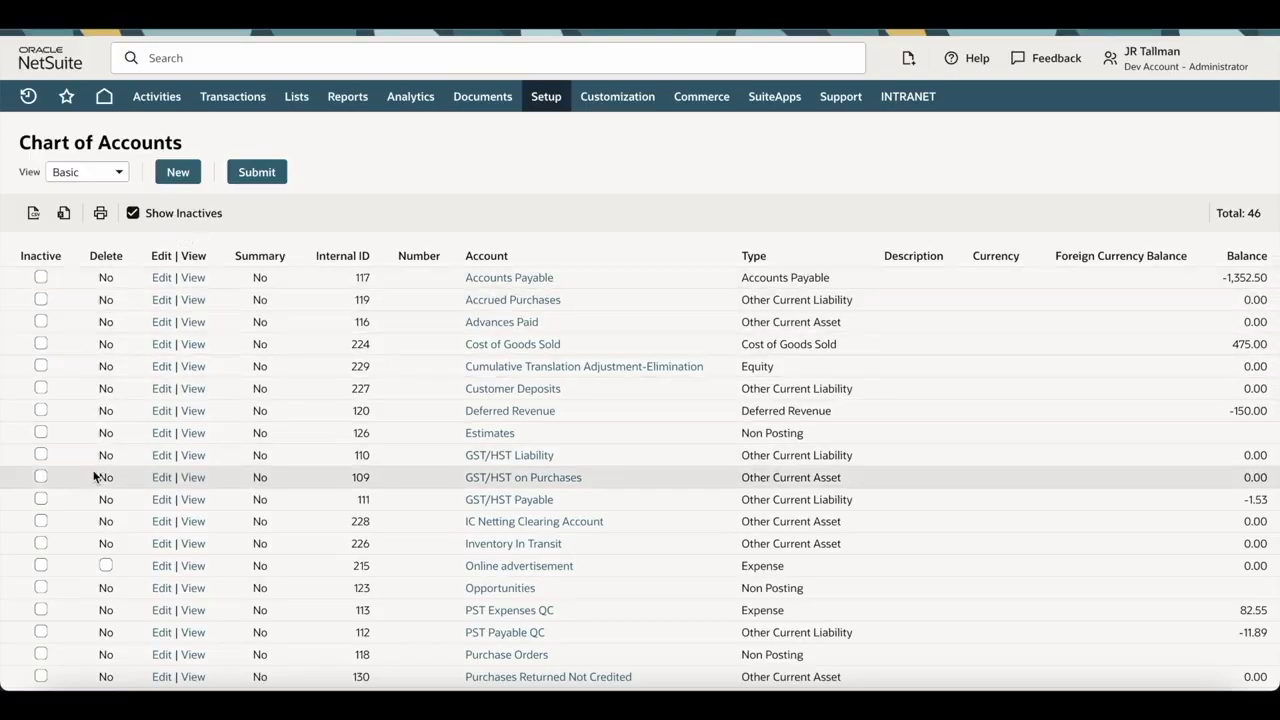
scroll(94, 474, down, 2)
scroll(94, 474, down, 2)
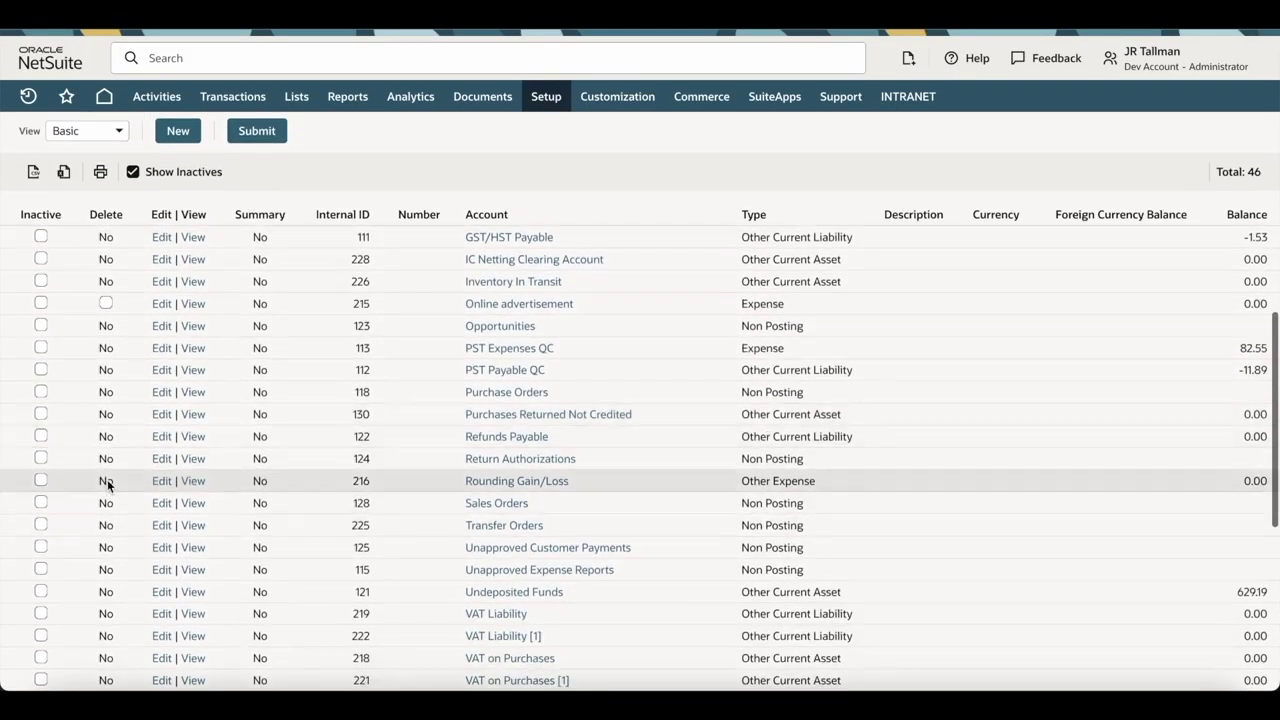
scroll(106, 486, down, 5)
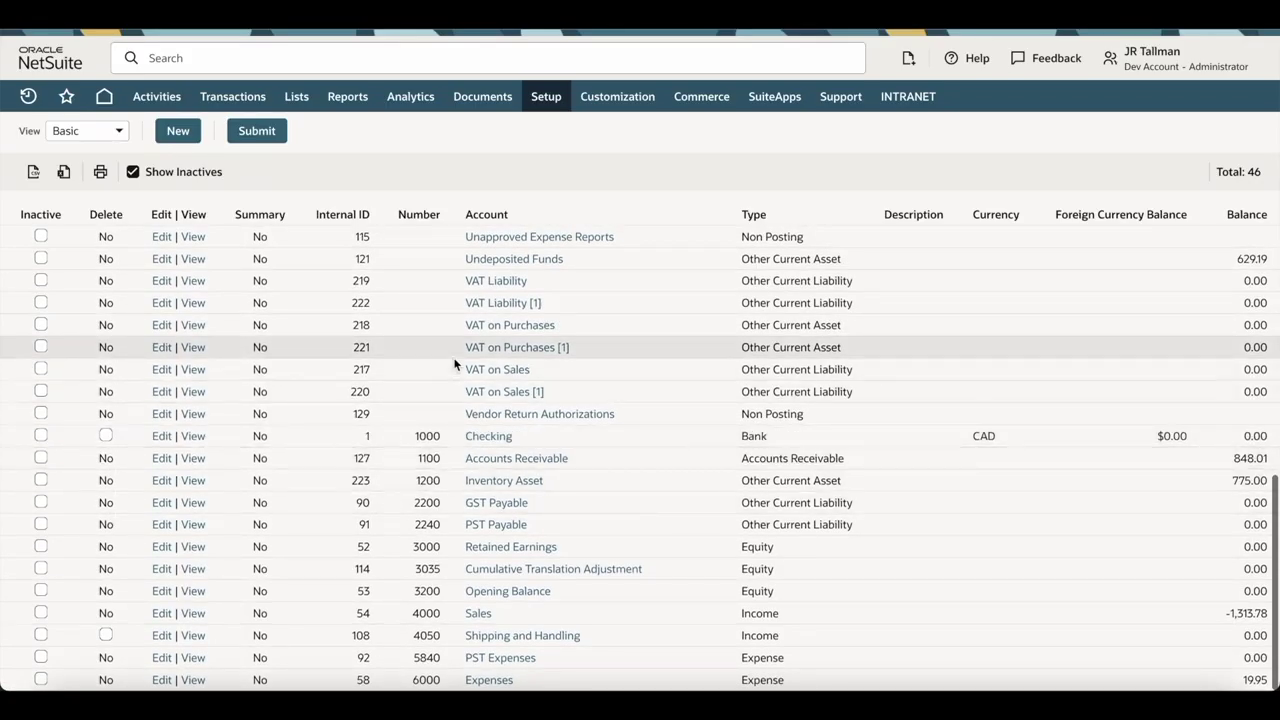
scroll(300, 300, up, 1)
click(134, 214)
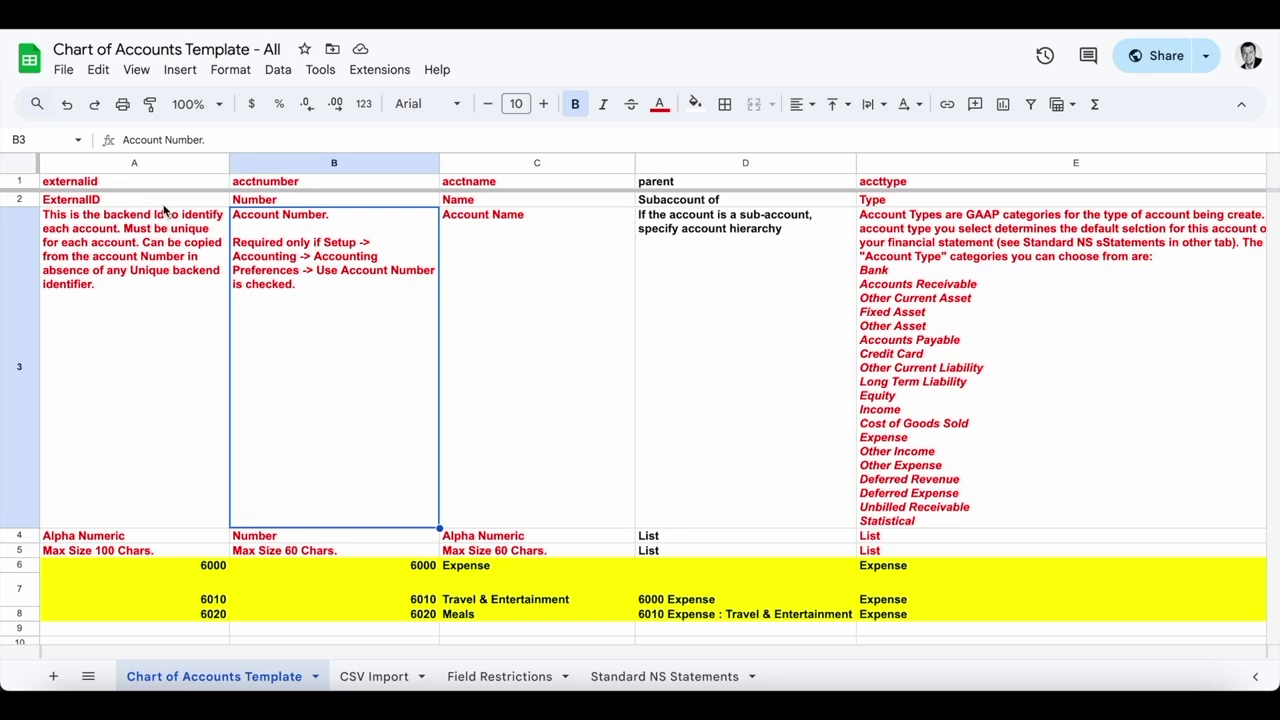
- Examine the template's columns, the ExternalID field description and the external IDs of the highlighted sample rows
scroll(744, 313, right, 5)
scroll(744, 313, right, 10)
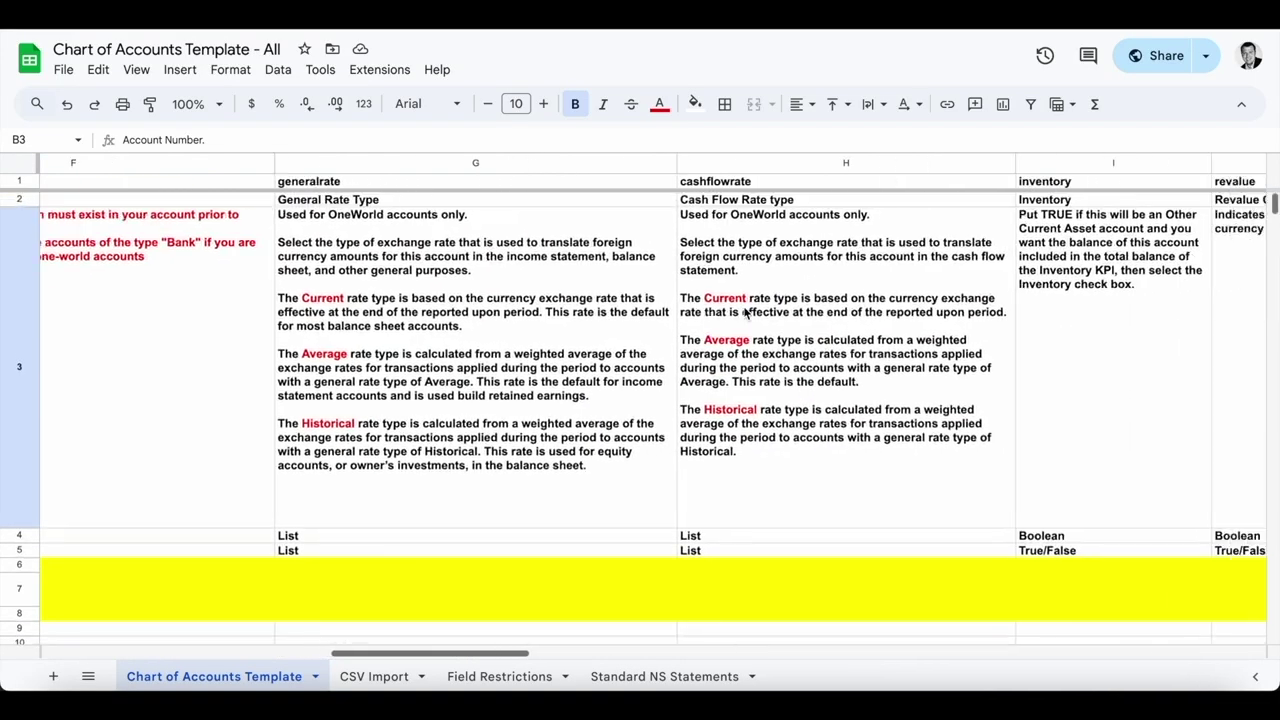
scroll(744, 313, right, 3)
scroll(744, 313, left, 15)
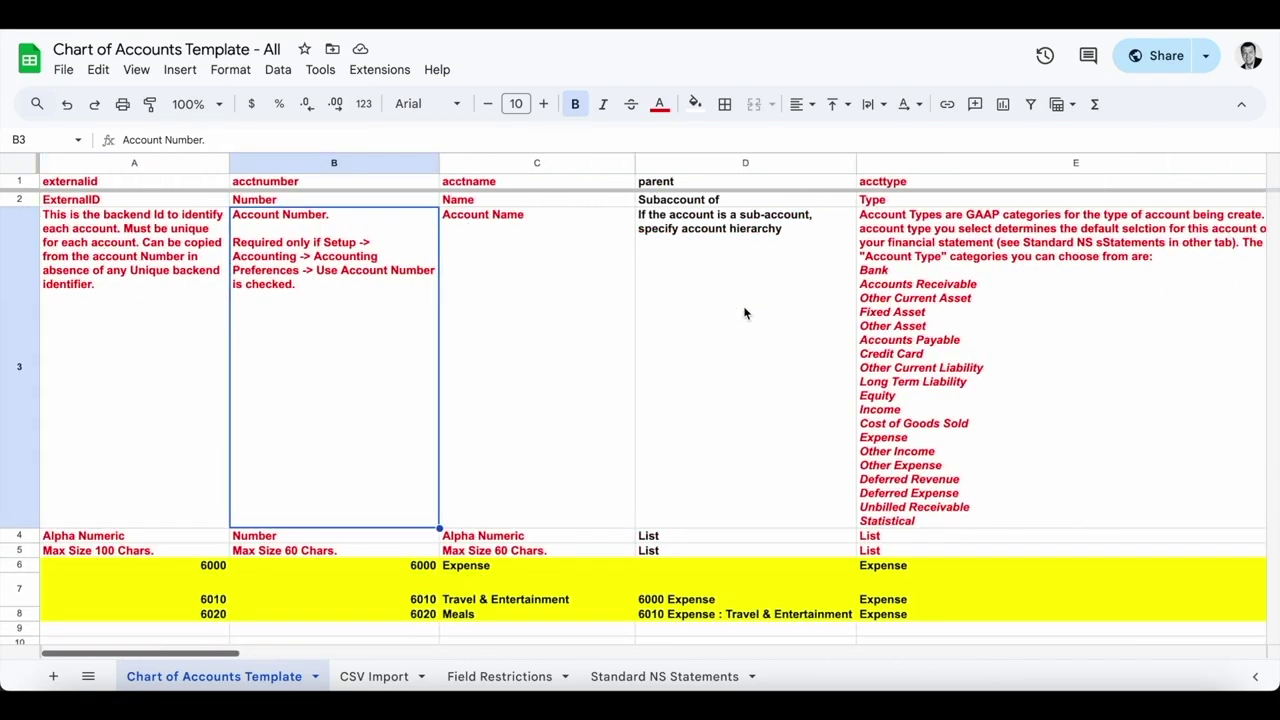
click(92, 270)
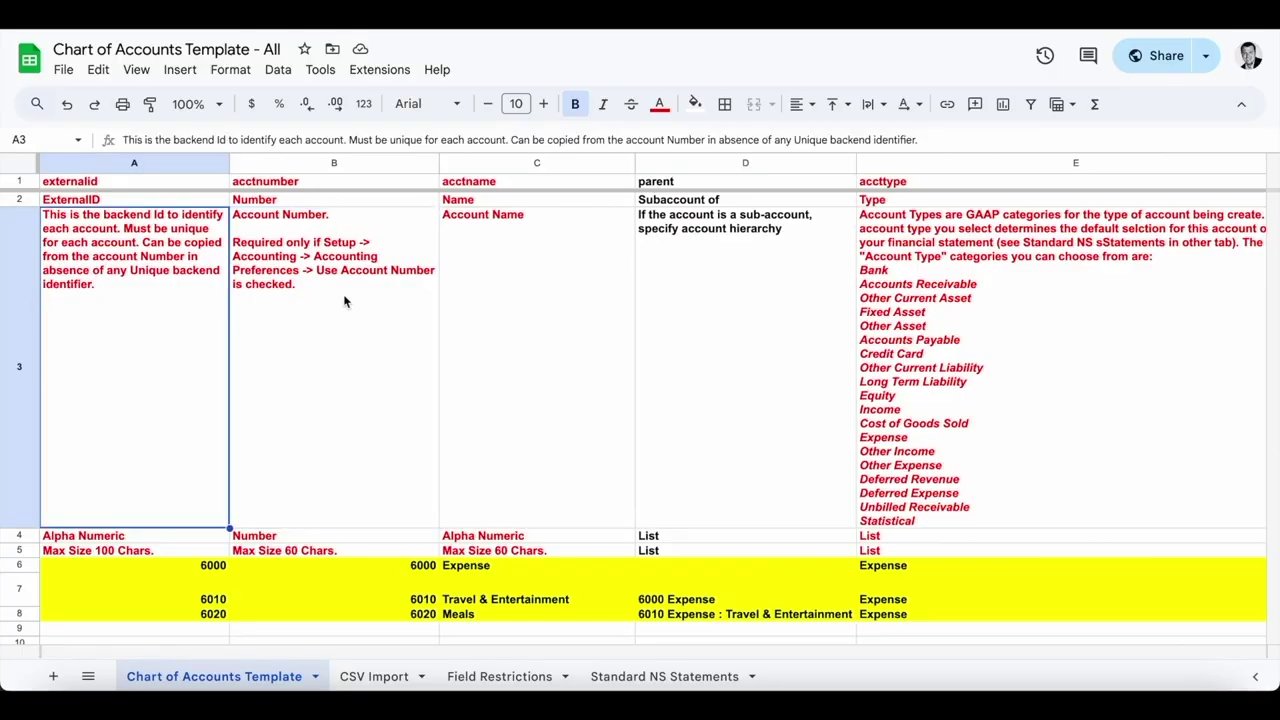
scroll(281, 430, down, 3)
drag(202, 436, 189, 491)
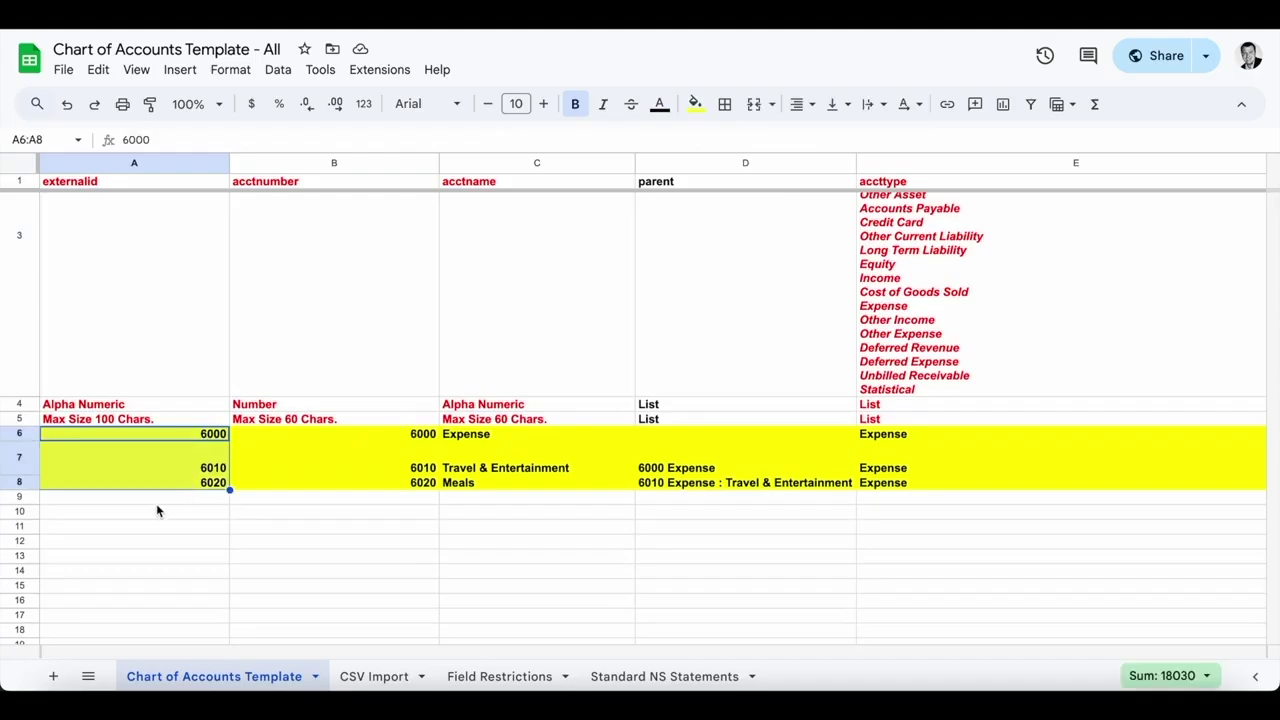
- Enter 1001 as both the external ID and the account number in row 10
click(132, 514)
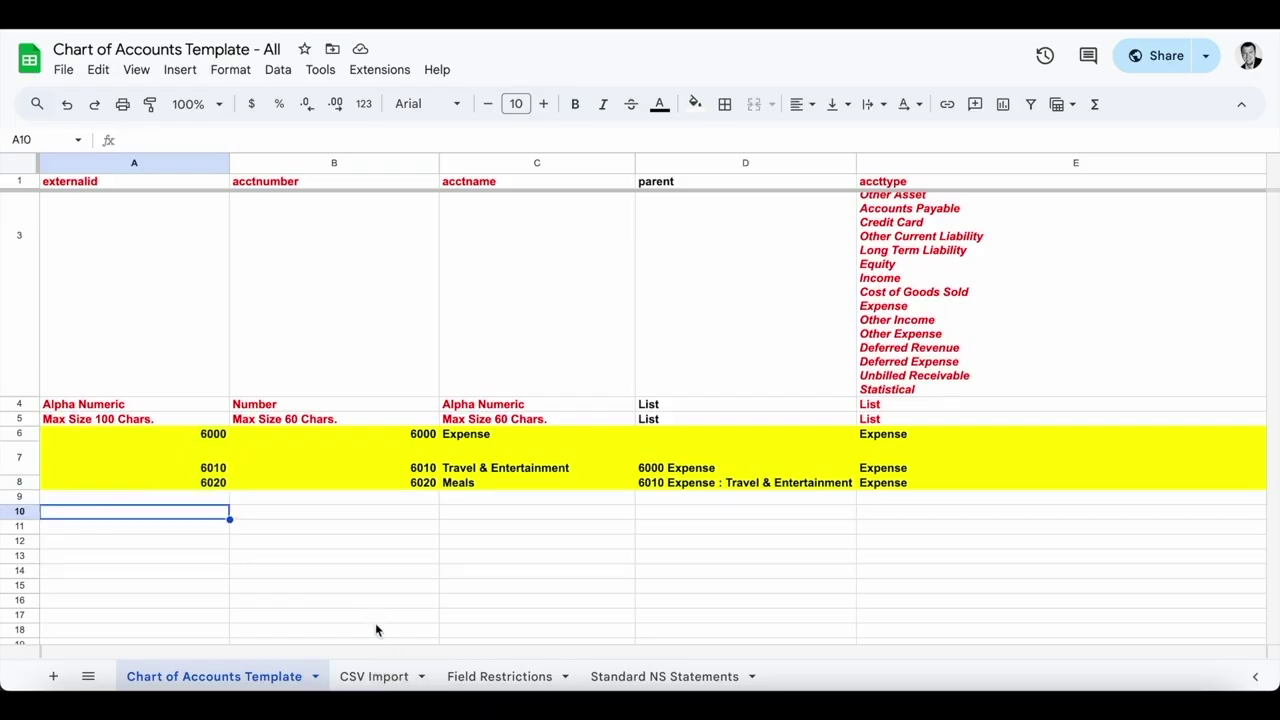
scroll(444, 507, up, 1)
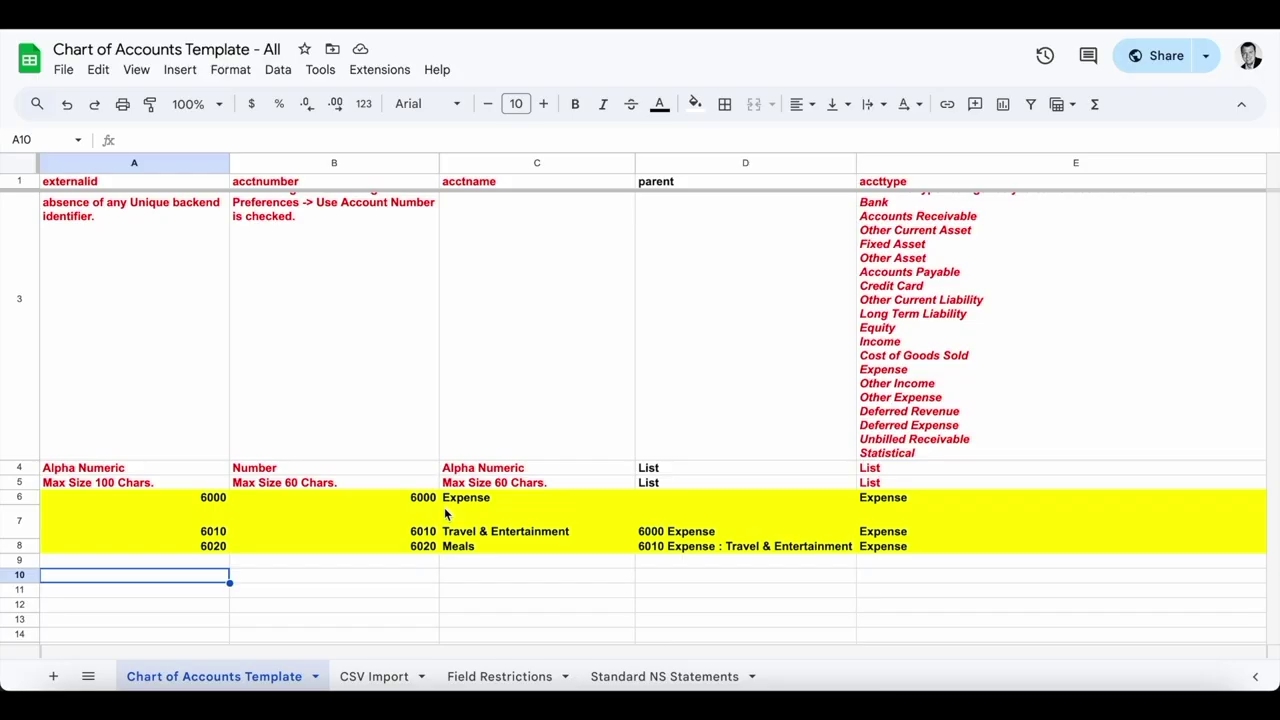
text(1)
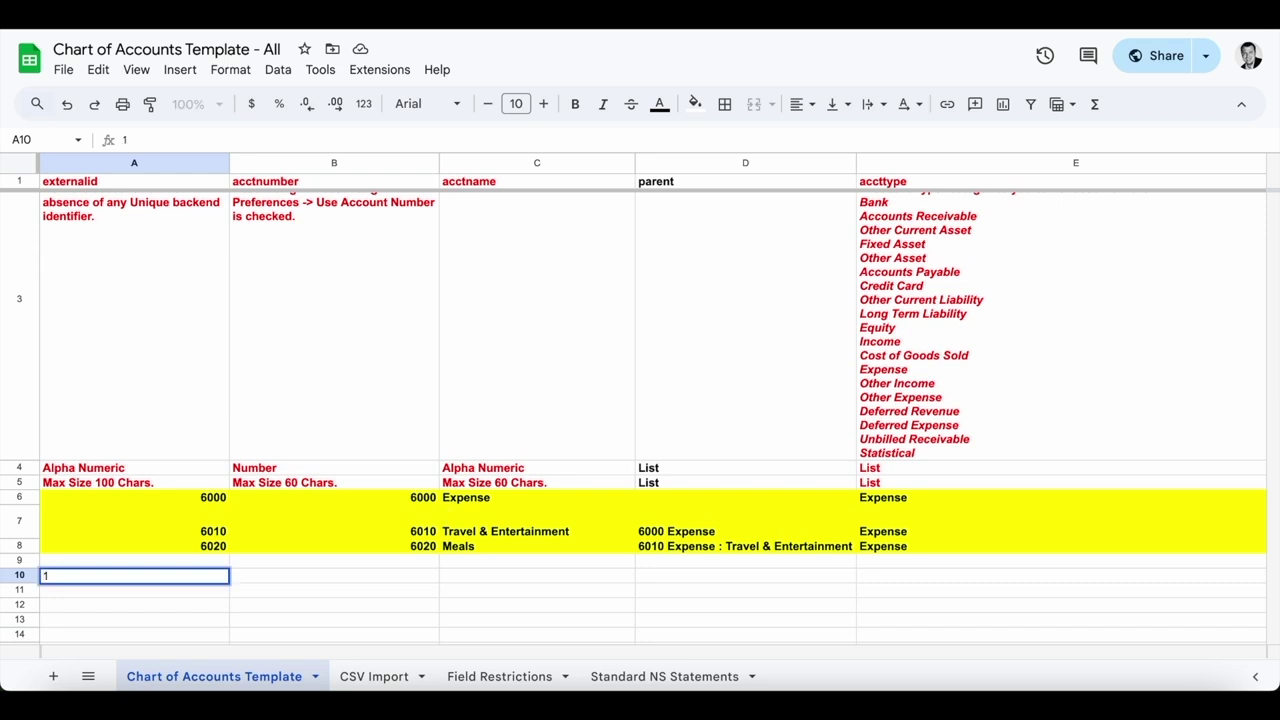
text(001)
key(Tab)
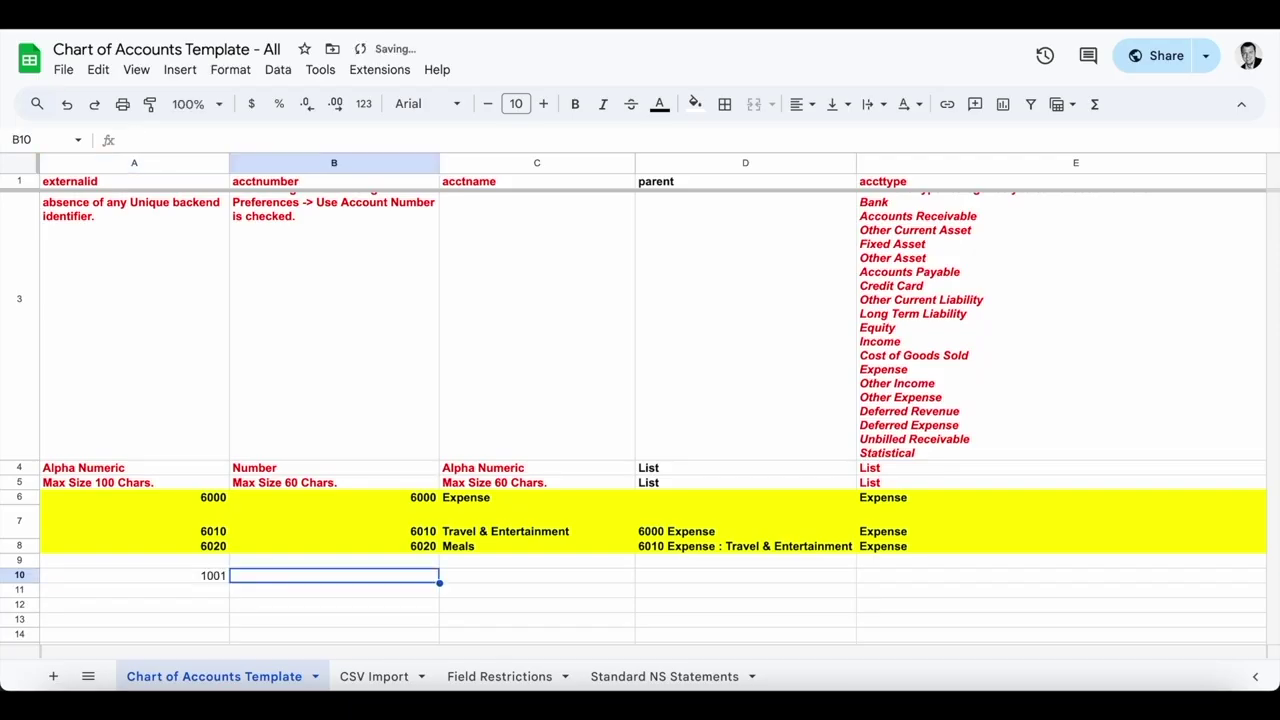
text(1001)
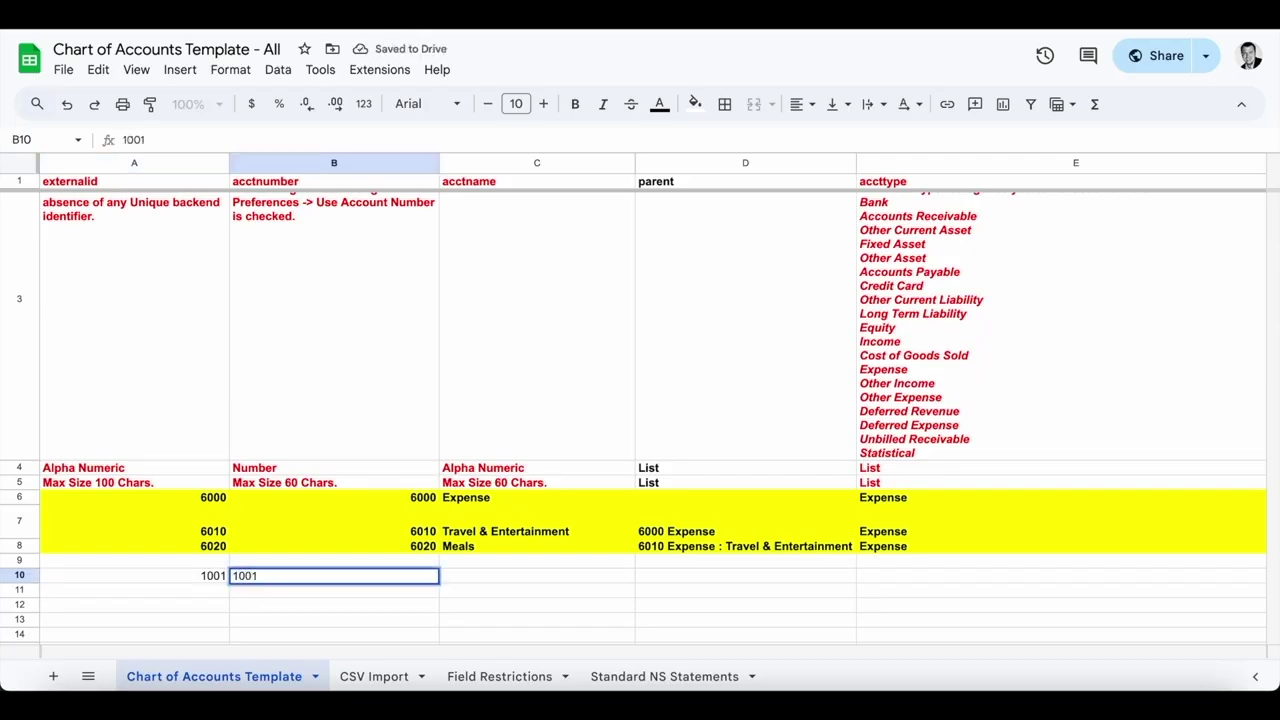
key(Tab)
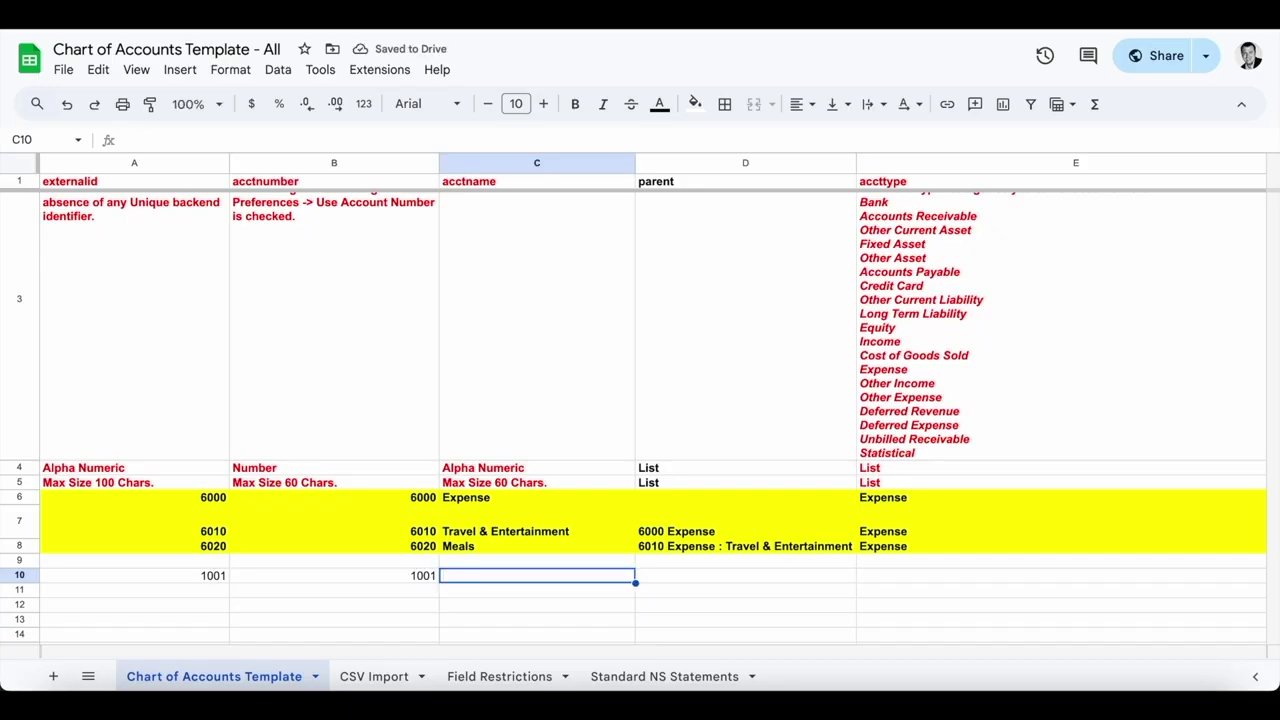
- Enter Wells Fargo Checking as the account name in row 10
text(Wells Far)
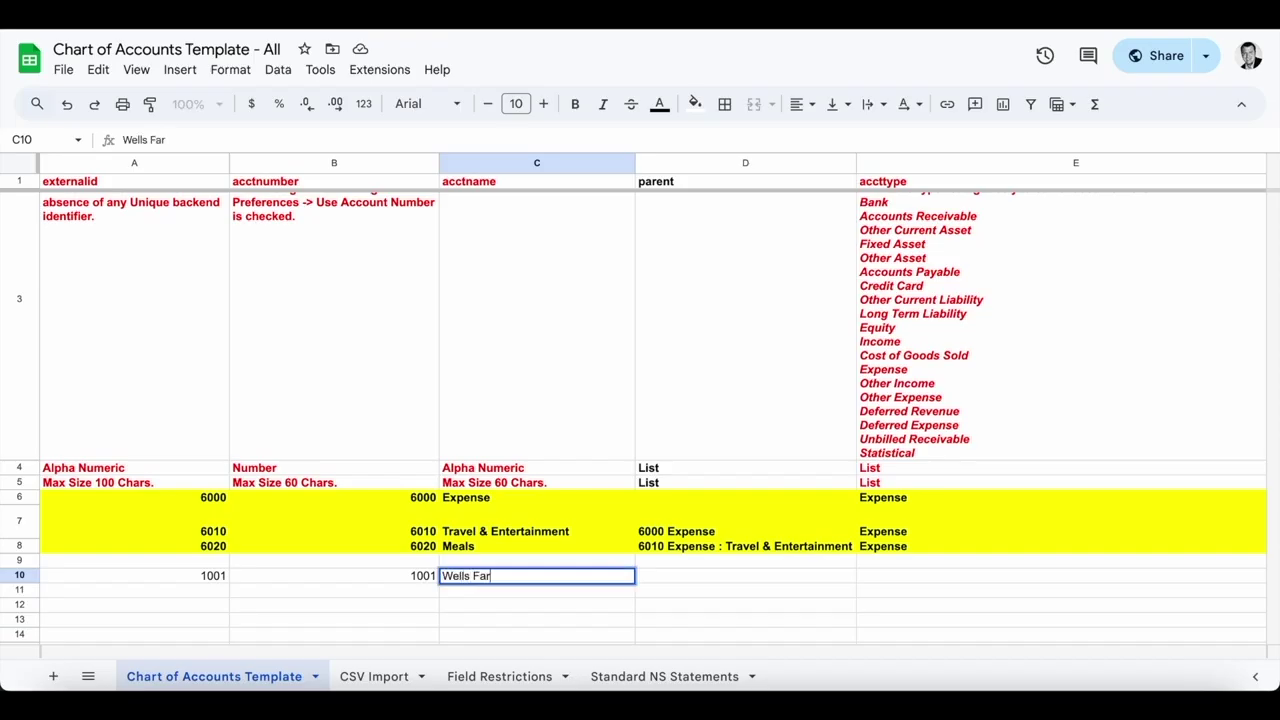
text(go Checking)
key(Tab)
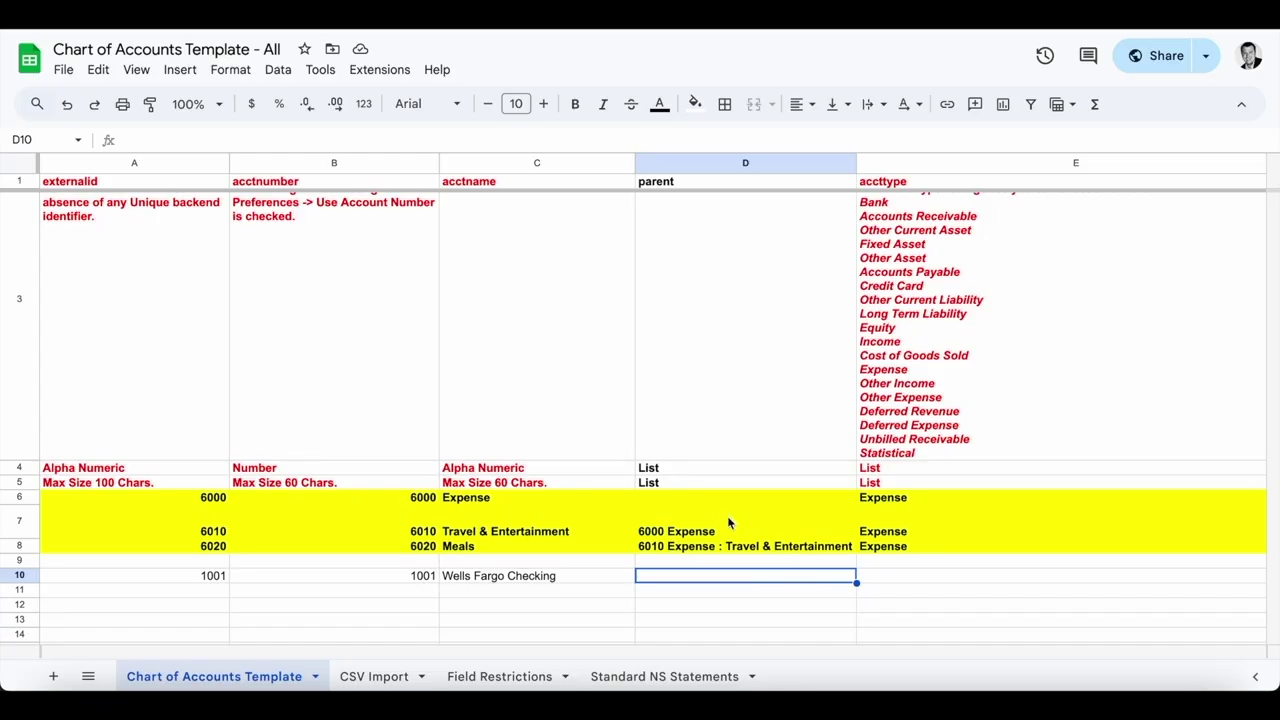
- Leave the parent blank in row 10, and set the account type to Bank and the currency to USD
scroll(623, 583, right, 2)
scroll(840, 565, right, 2)
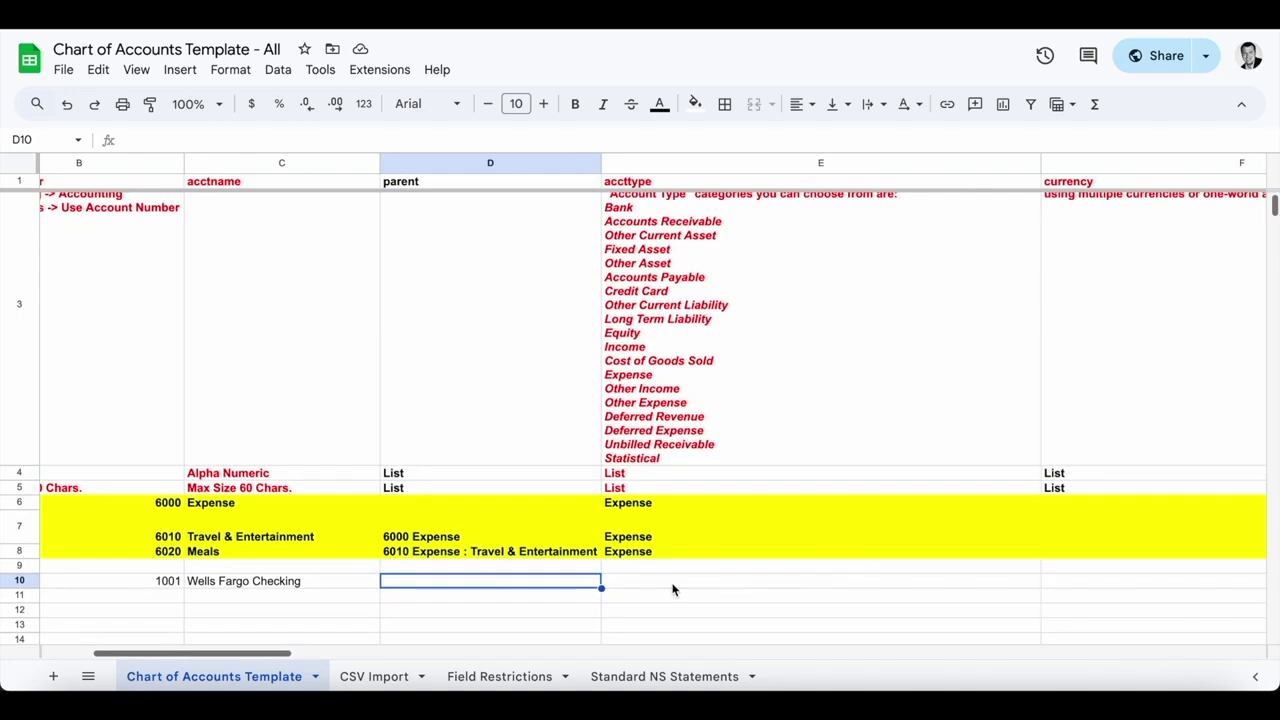
click(655, 586)
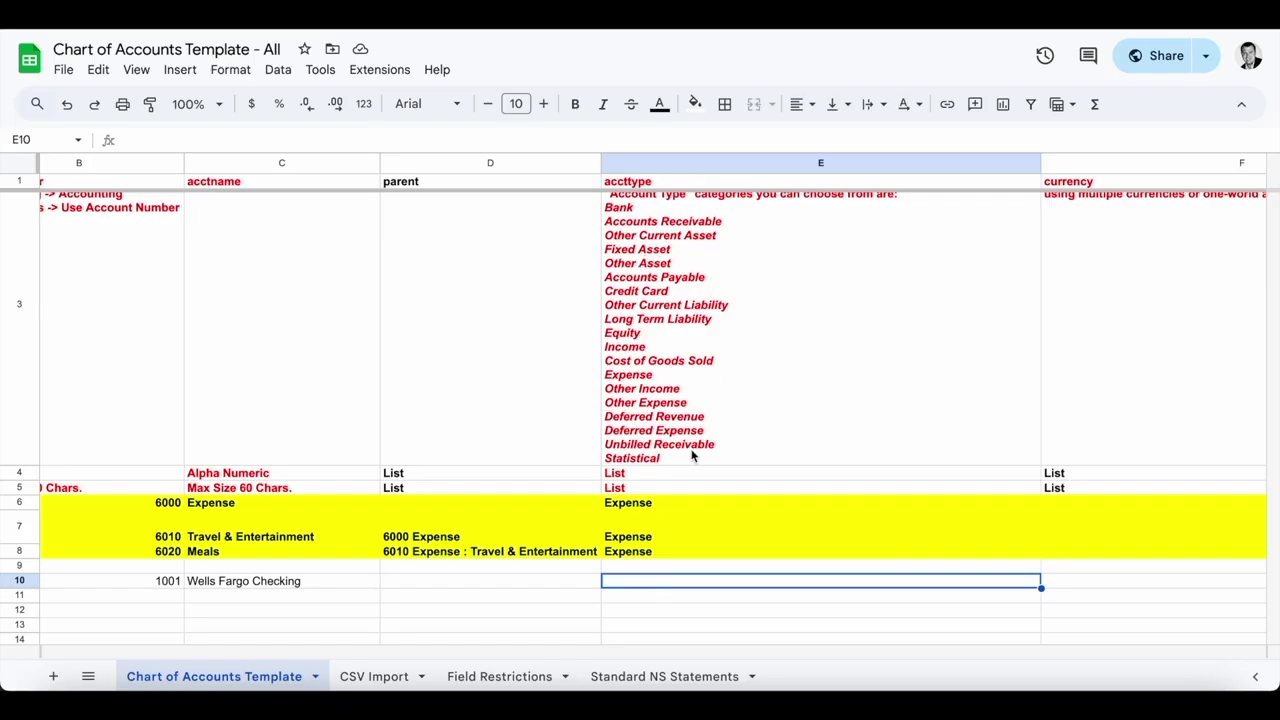
text(Bank)
key(Tab)
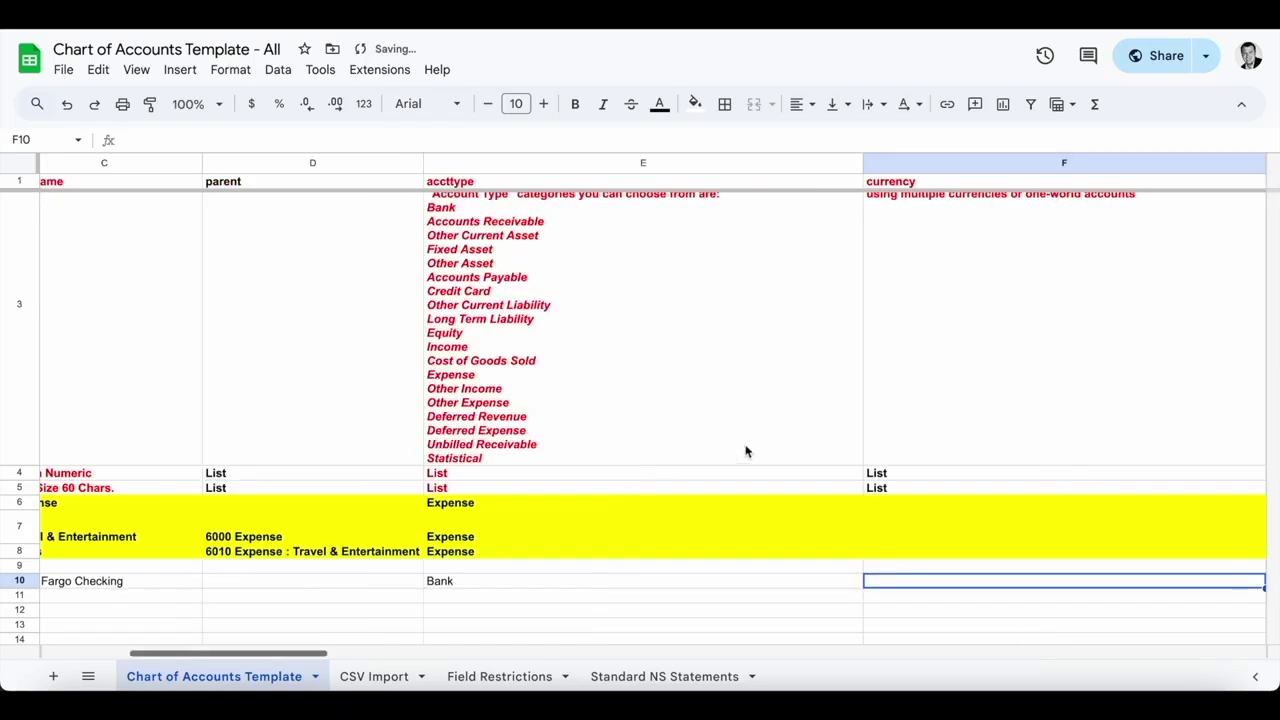
scroll(913, 437, right, 5)
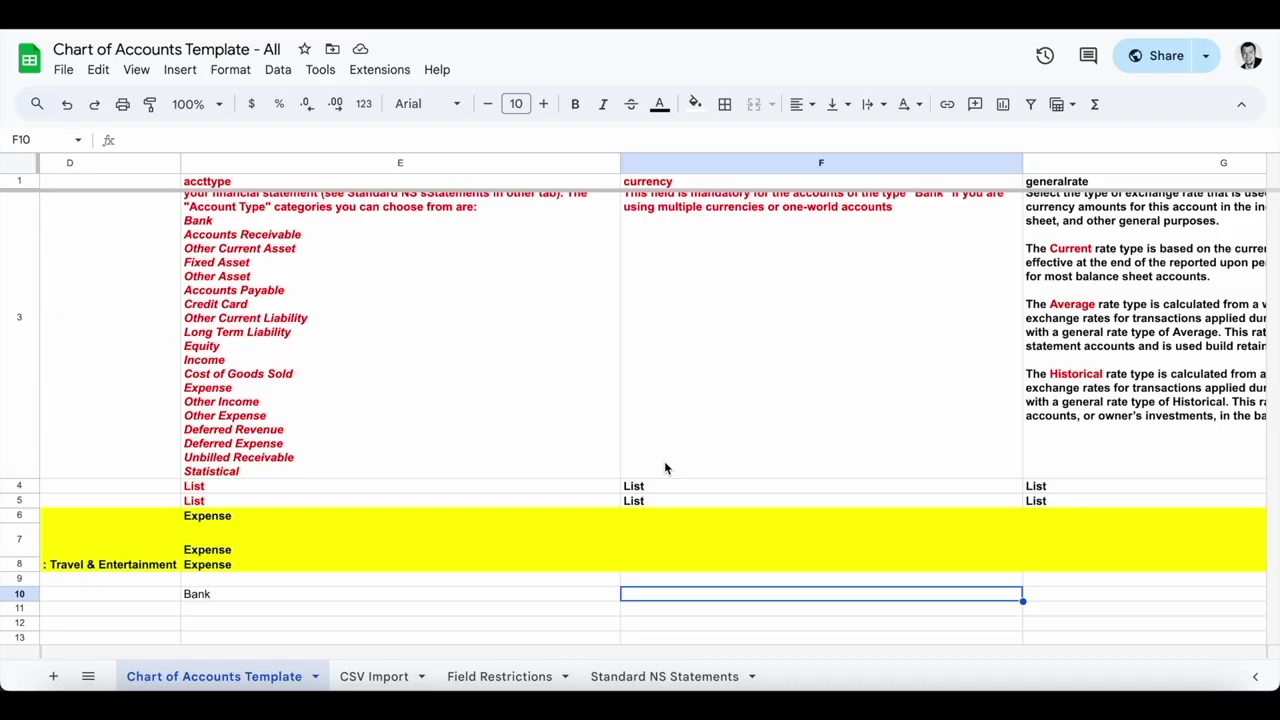
text(USD)
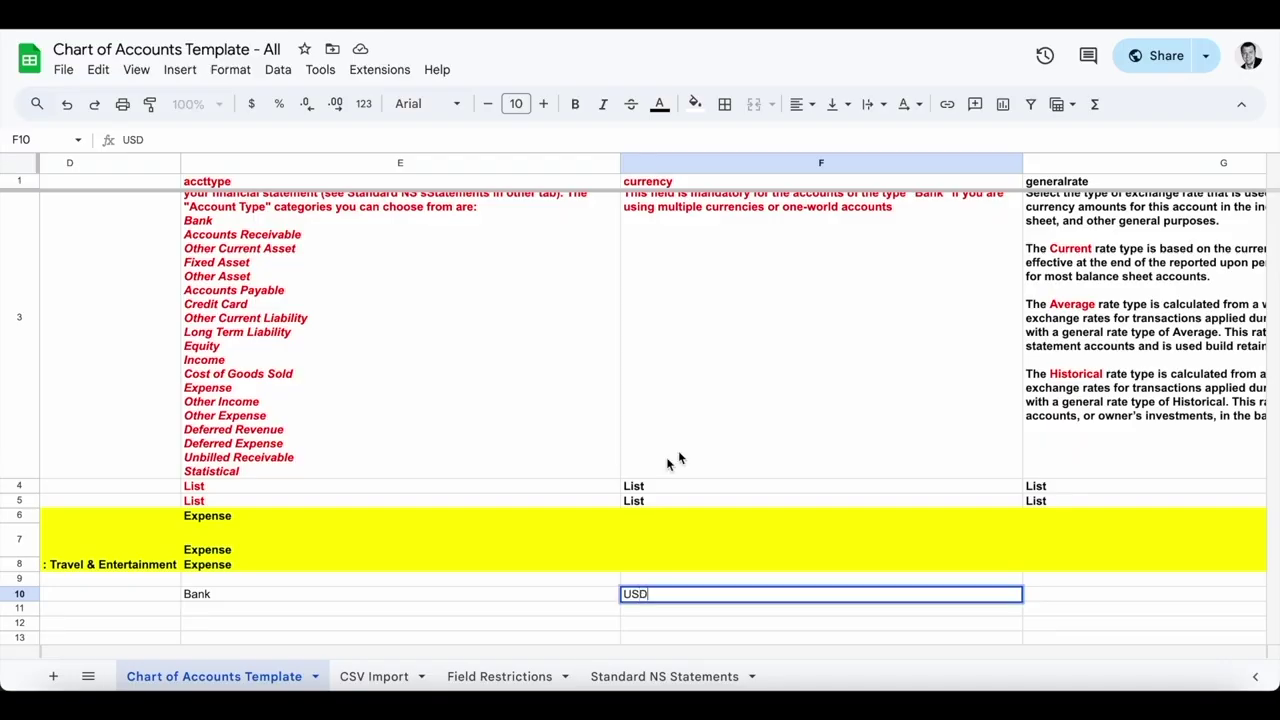
key(Tab)
- Leave the generalrate, cashflowrate, inventory, revalue and eliminate fields blank for the Wells Fargo account in row 10
key(Tab)
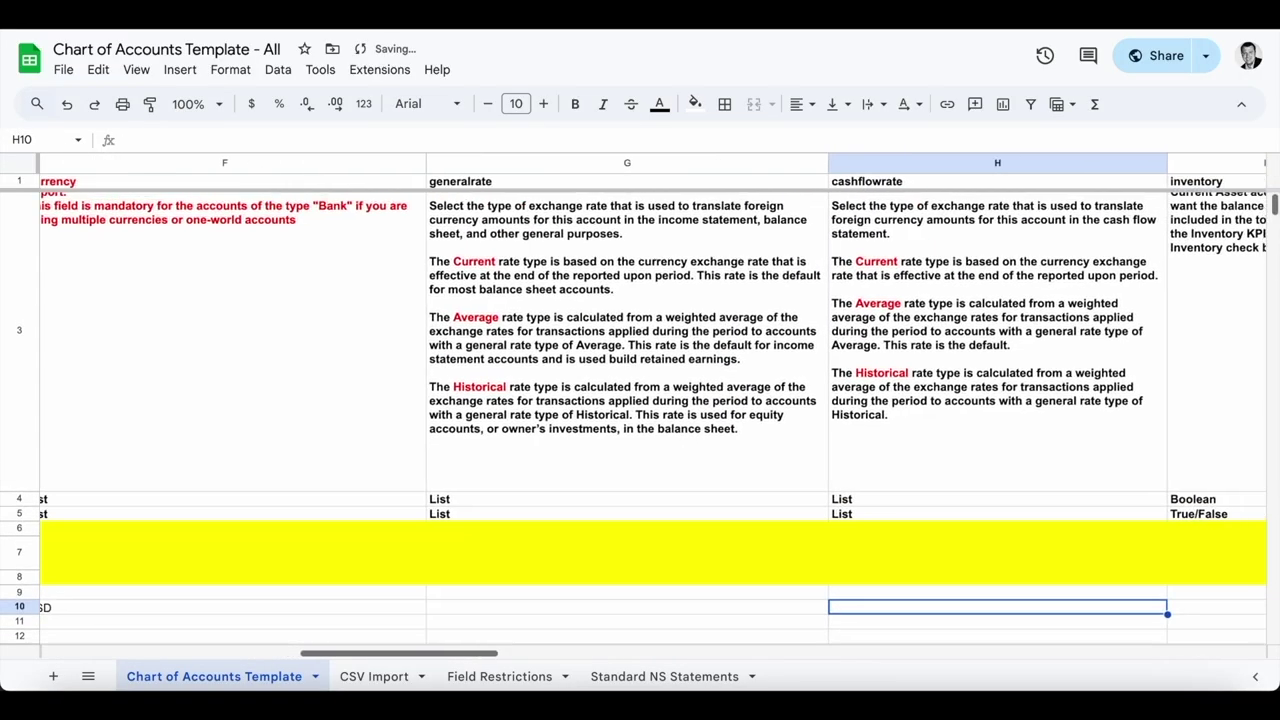
scroll(900, 385, down, 1)
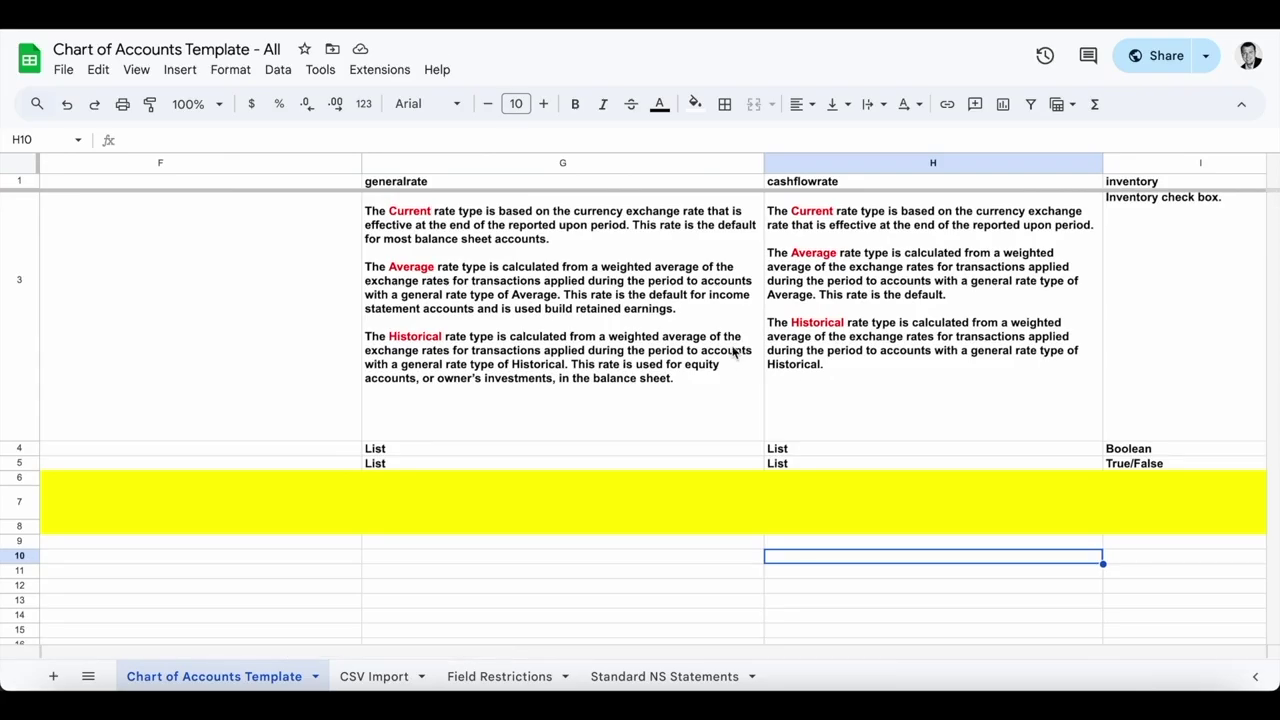
scroll(738, 340, right, 5)
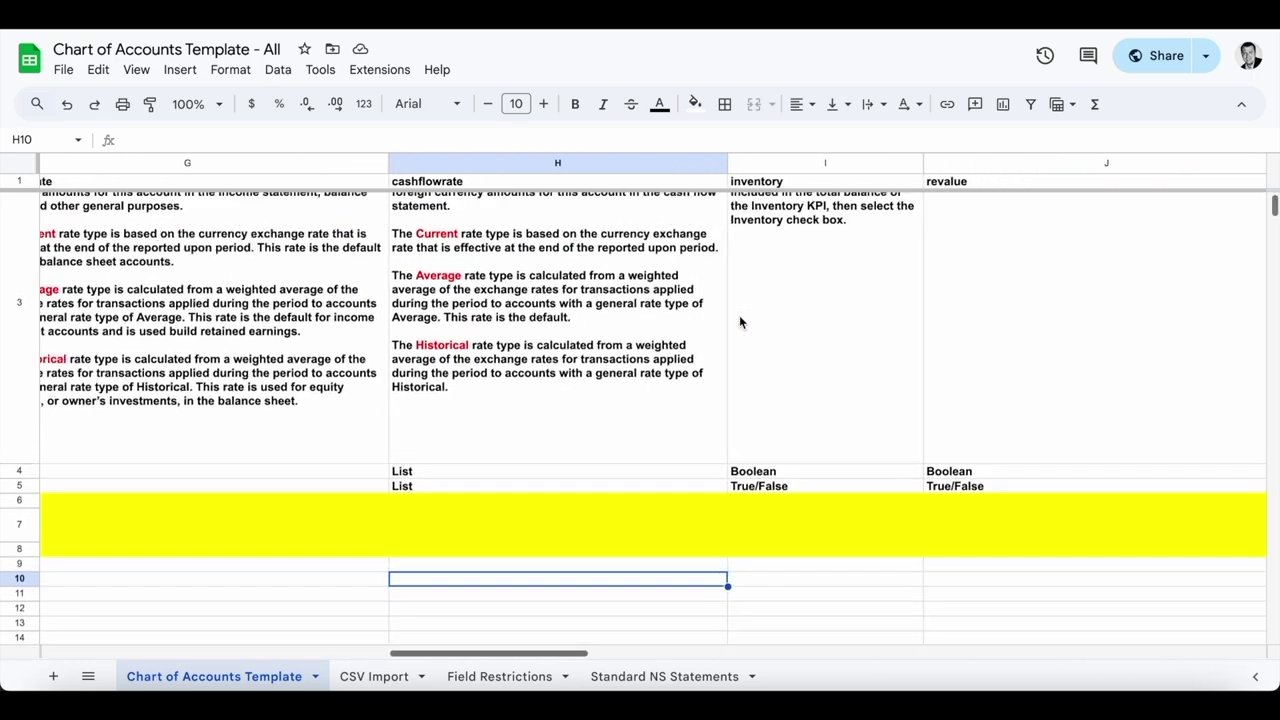
scroll(739, 315, right, 3)
key(Right)
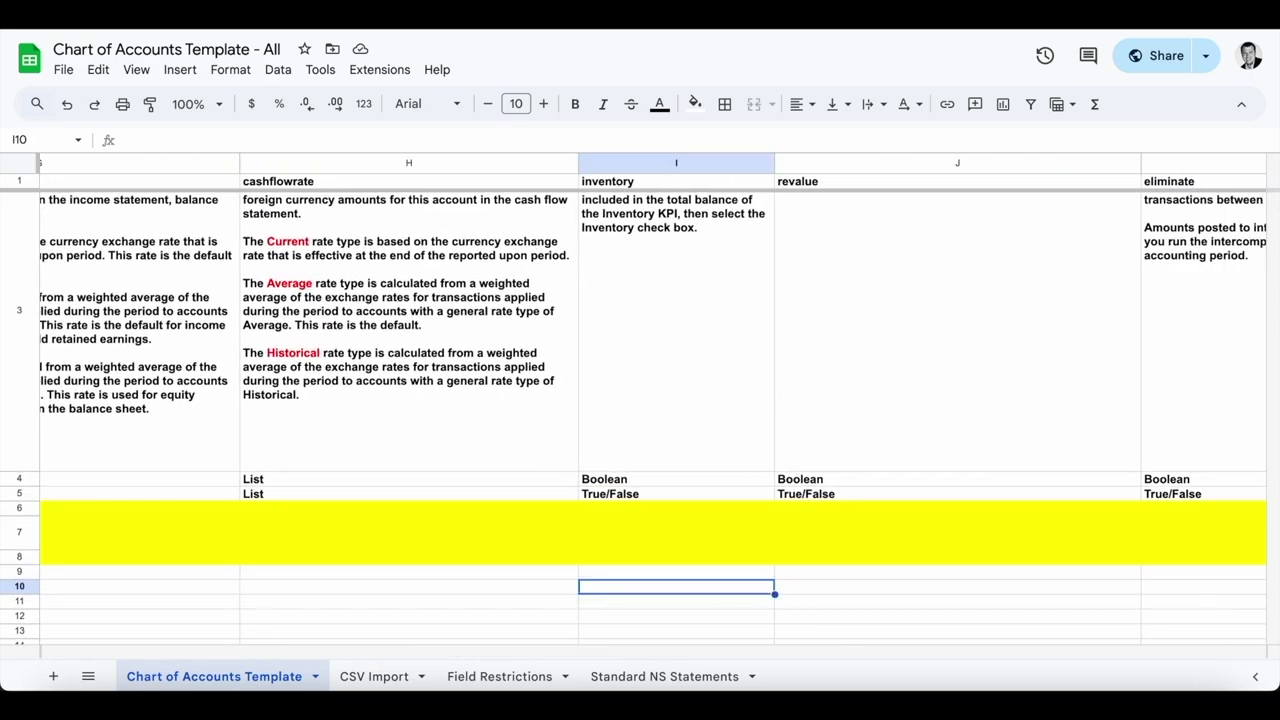
key(Right)
scroll(653, 400, right, 8)
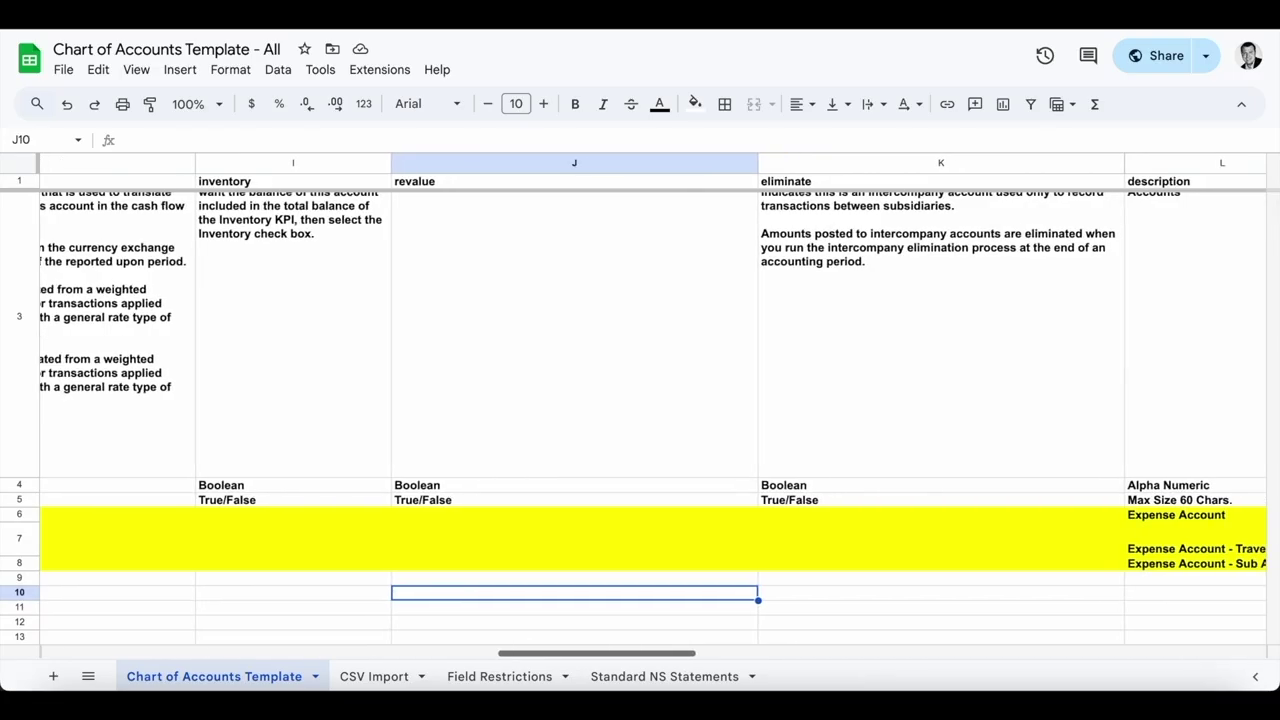
key(Right)
scroll(630, 596, right, 4)
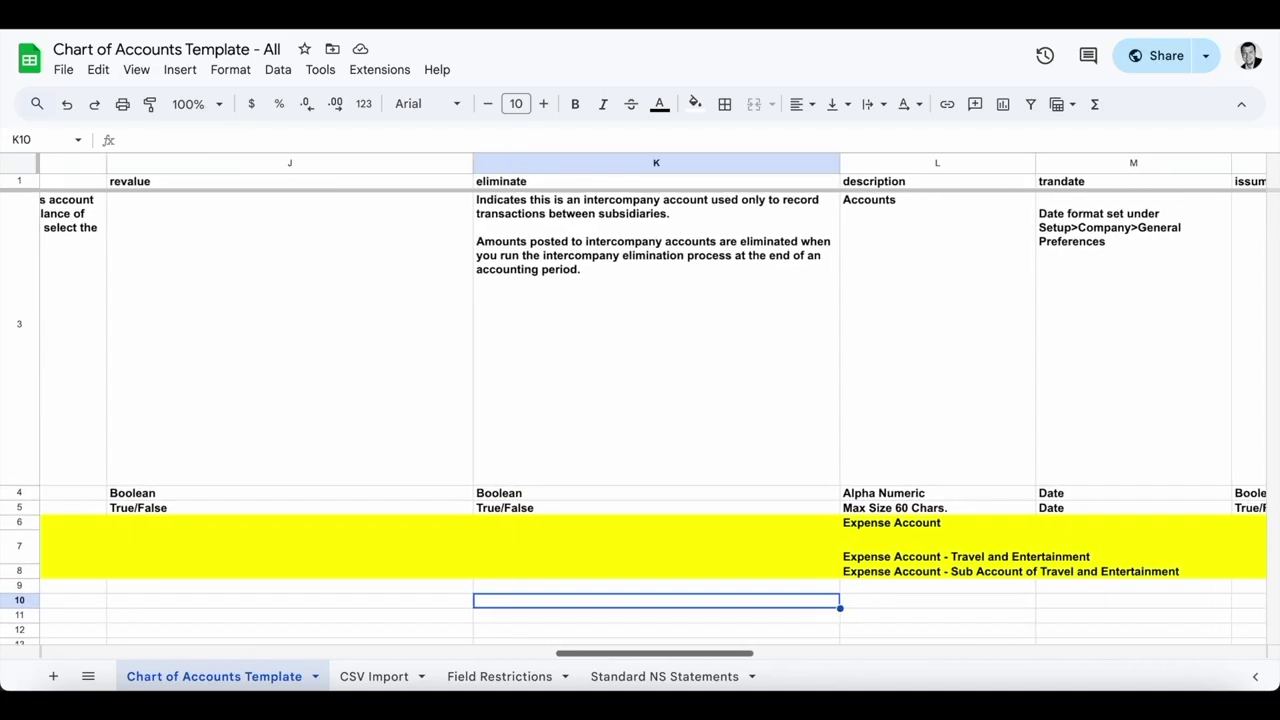
- Enter Wells Fargo Checking as the description in row 10
key(Right)
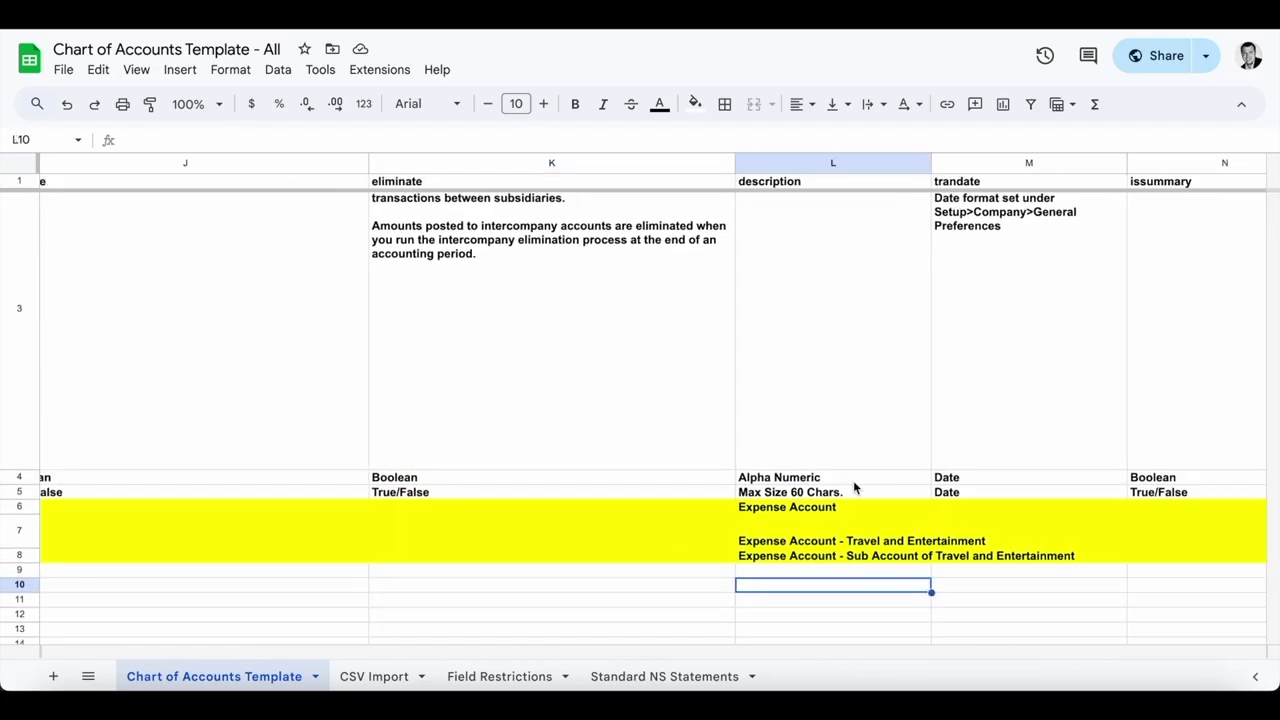
scroll(854, 487, right, 3)
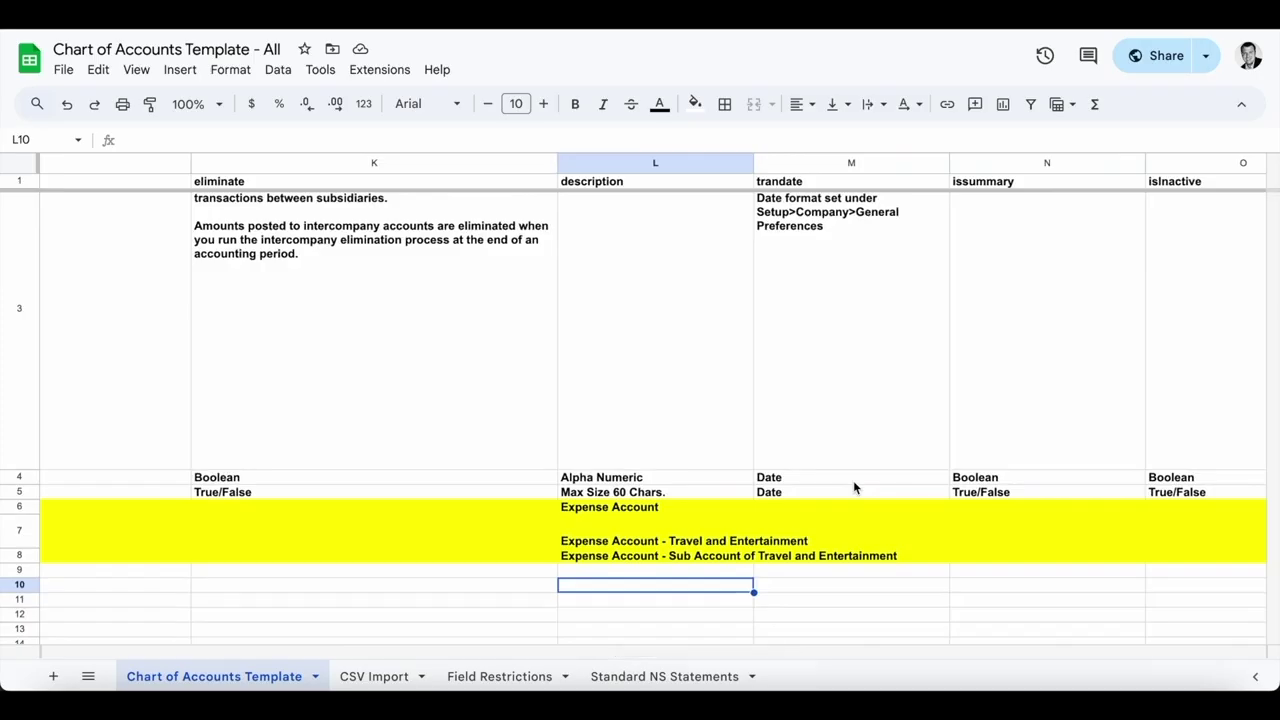
text(Wells )
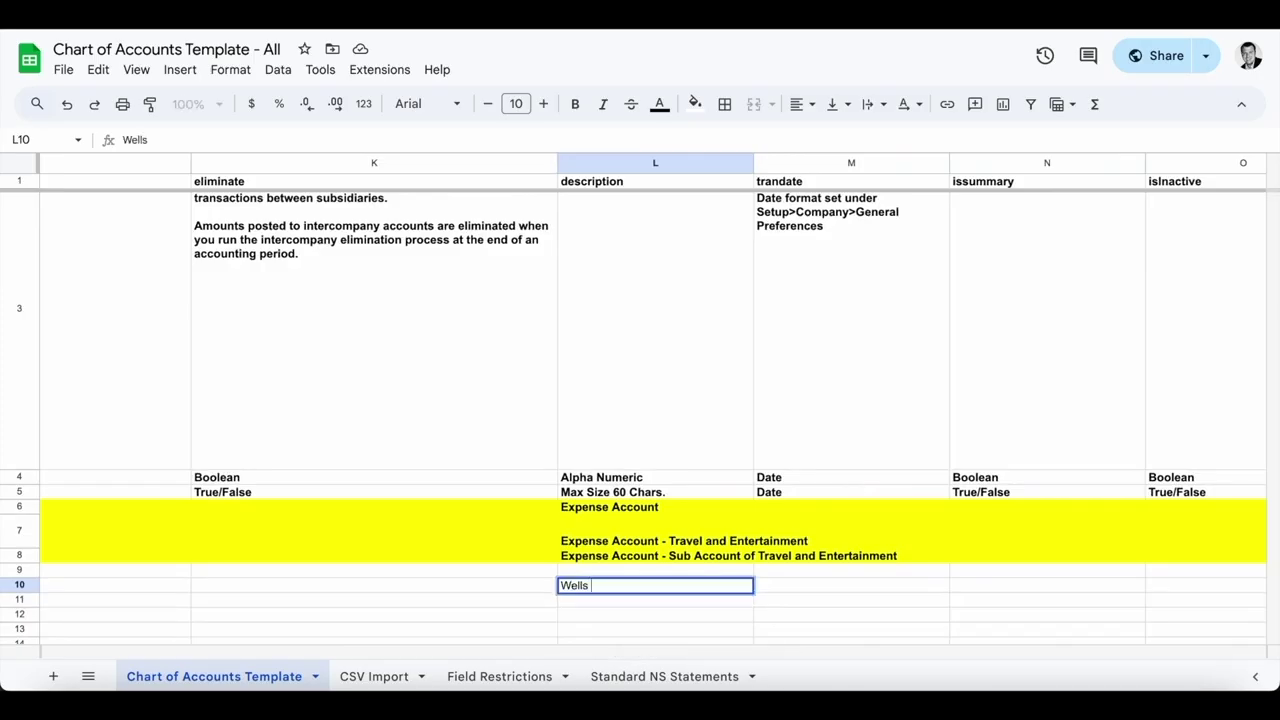
text(Fargo Checking)
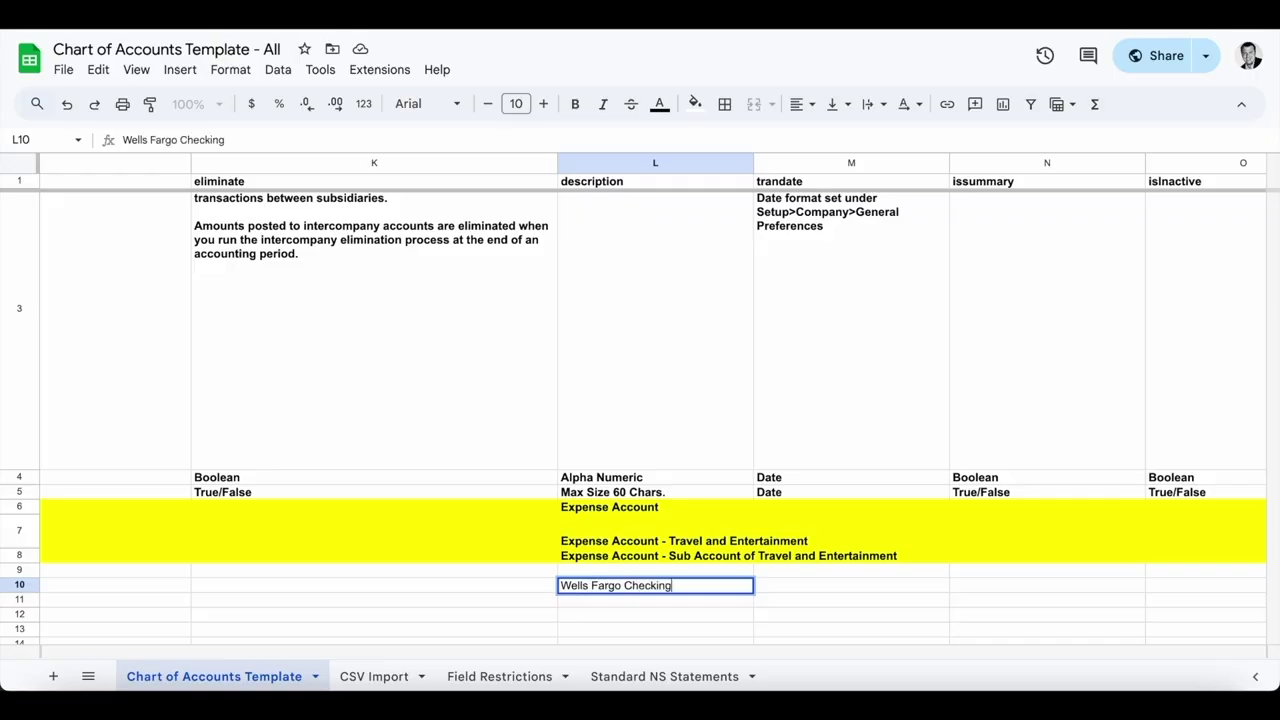
key(Tab)
- Leave the trandate, issummary, isInactive, department, class and location fields blank in row 10
scroll(1035, 487, right, 5)
key(Tab)
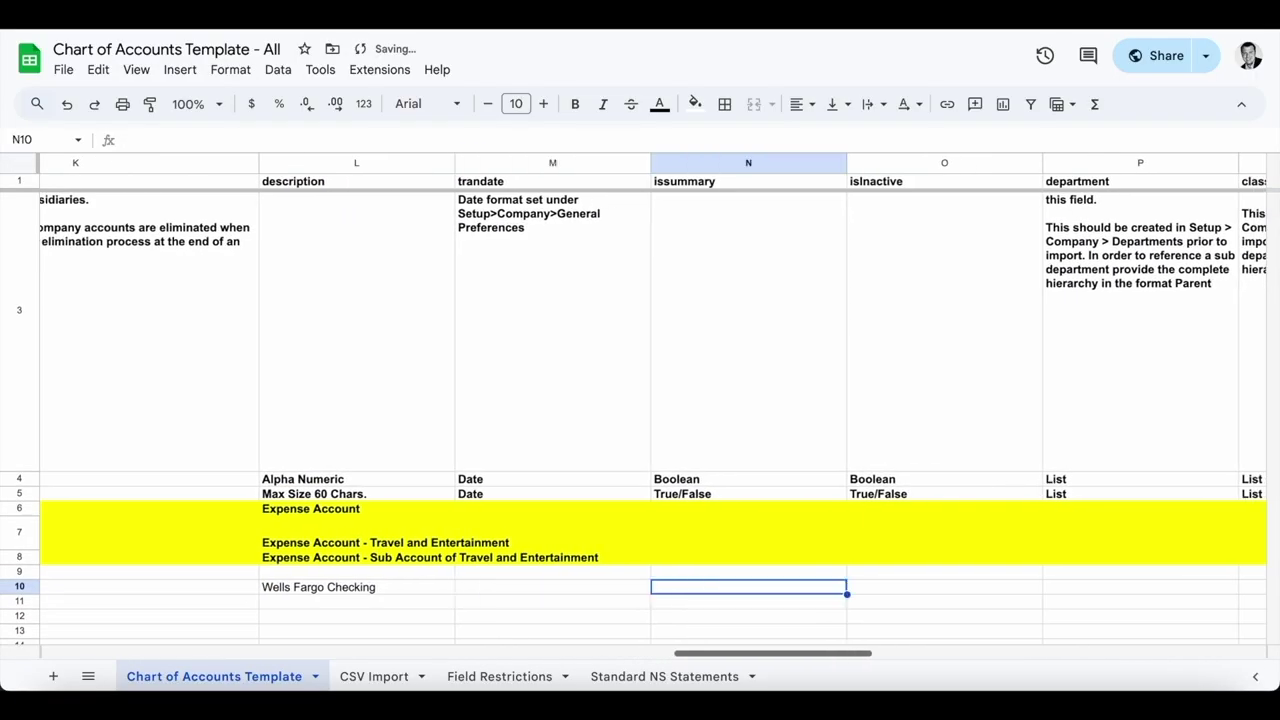
scroll(705, 553, right, 4)
key(Tab)
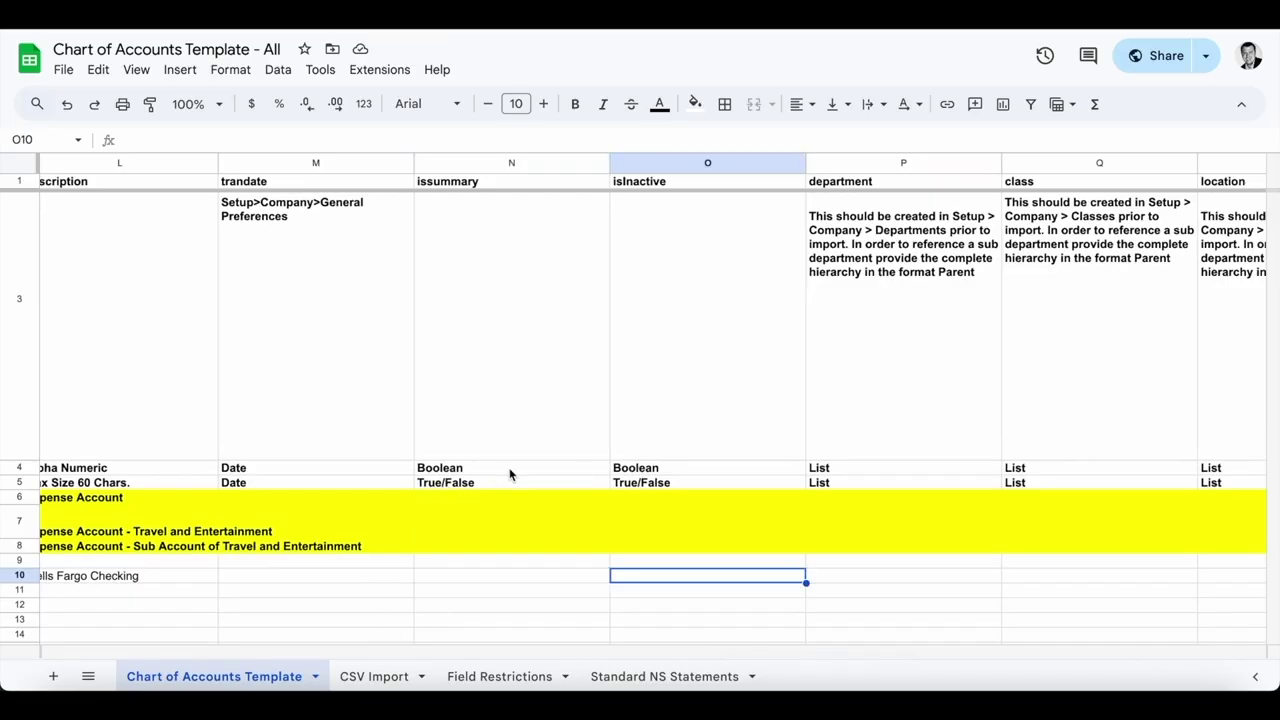
scroll(896, 449, right, 4)
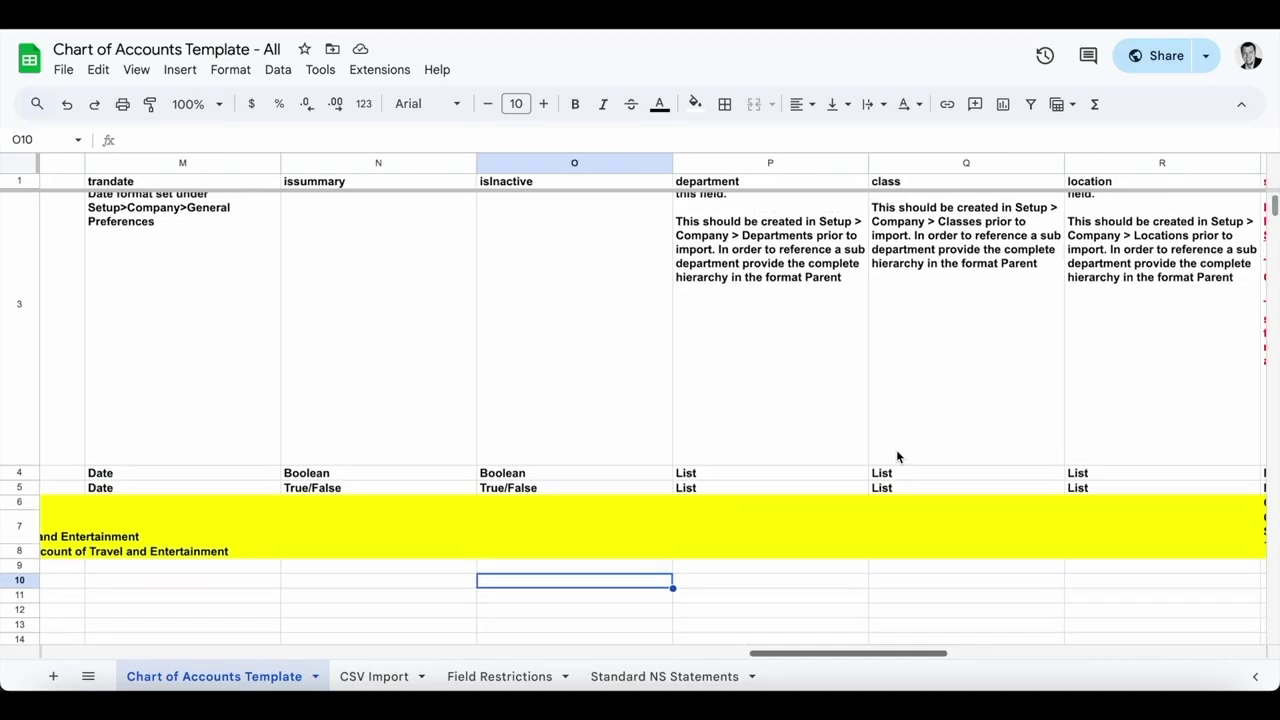
key(Tab)
scroll(896, 457, right, 3)
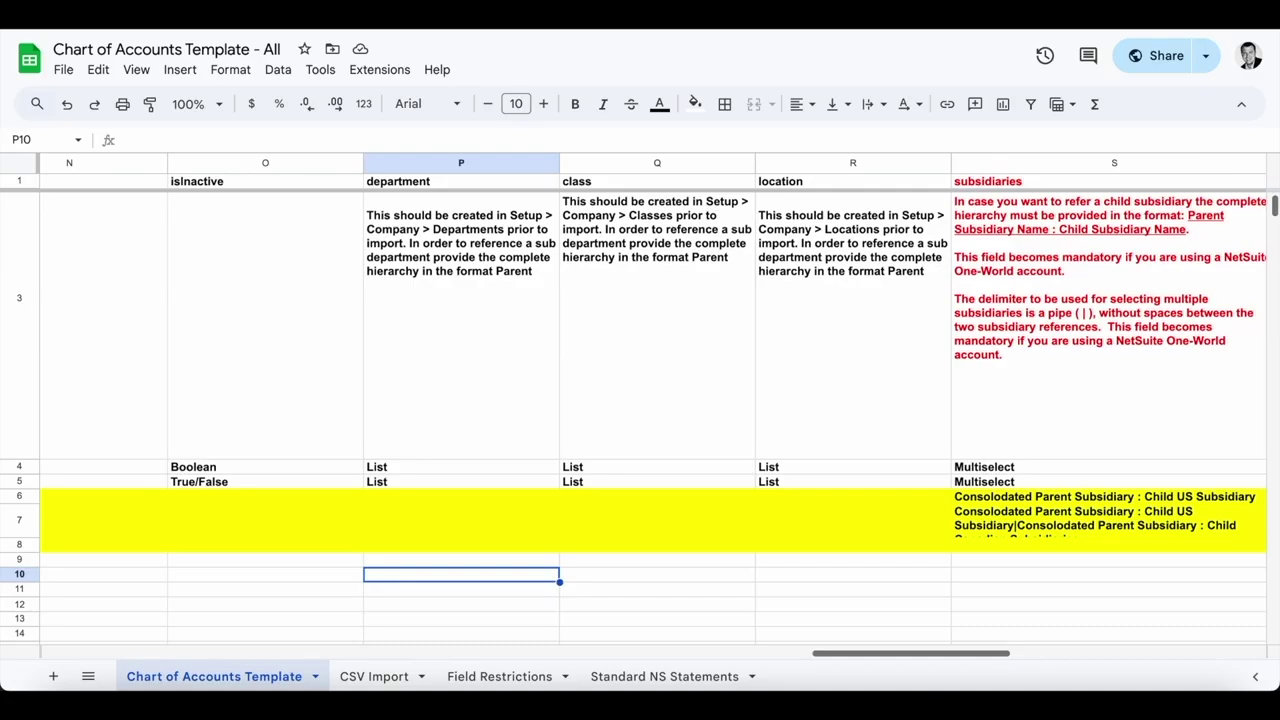
key(Tab)
key(Tab)
key(Tab)
- Enter Parent Company as the subsidiary in row 10
scroll(794, 448, right, 5)
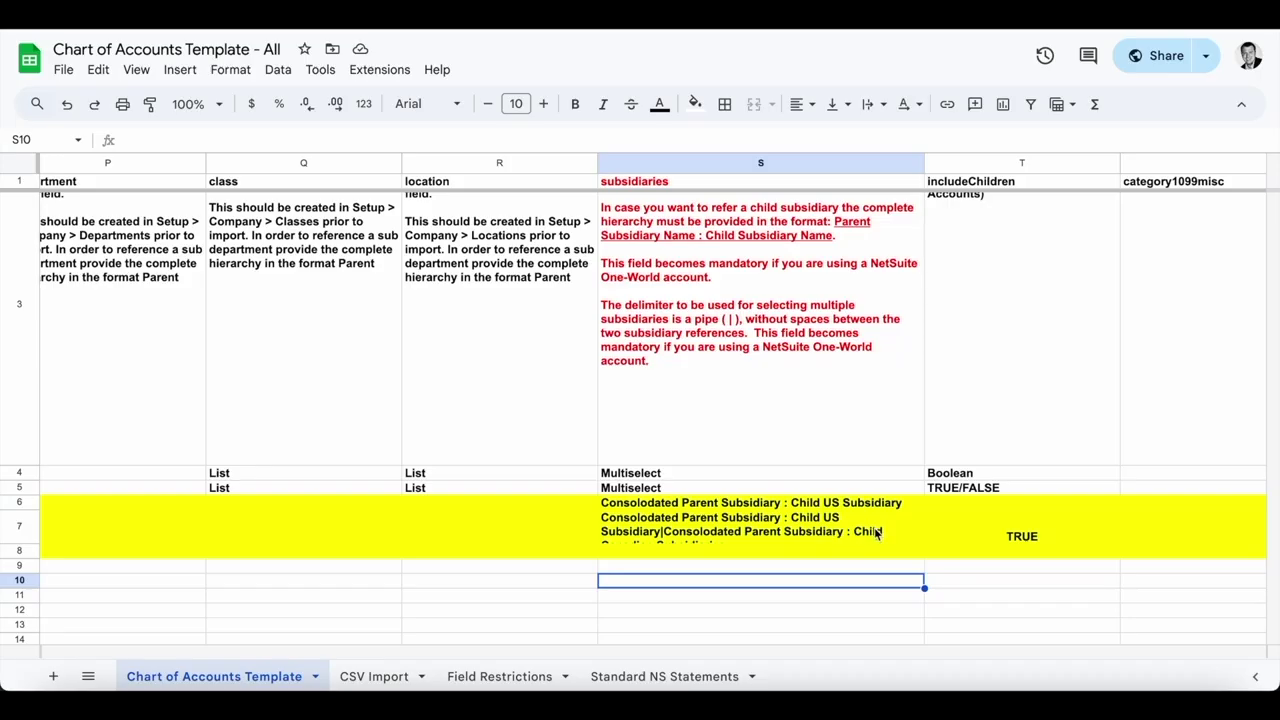
double_click(706, 588)
text(P)
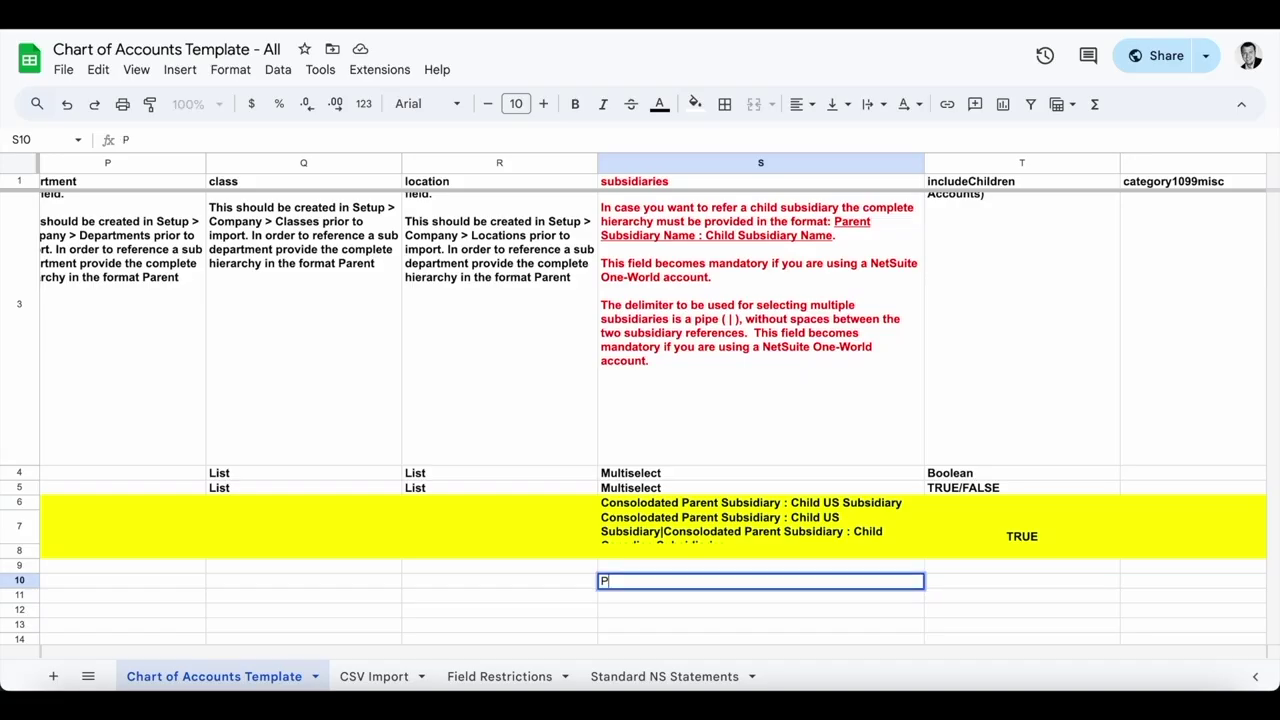
text(arent Company)
key(Tab)
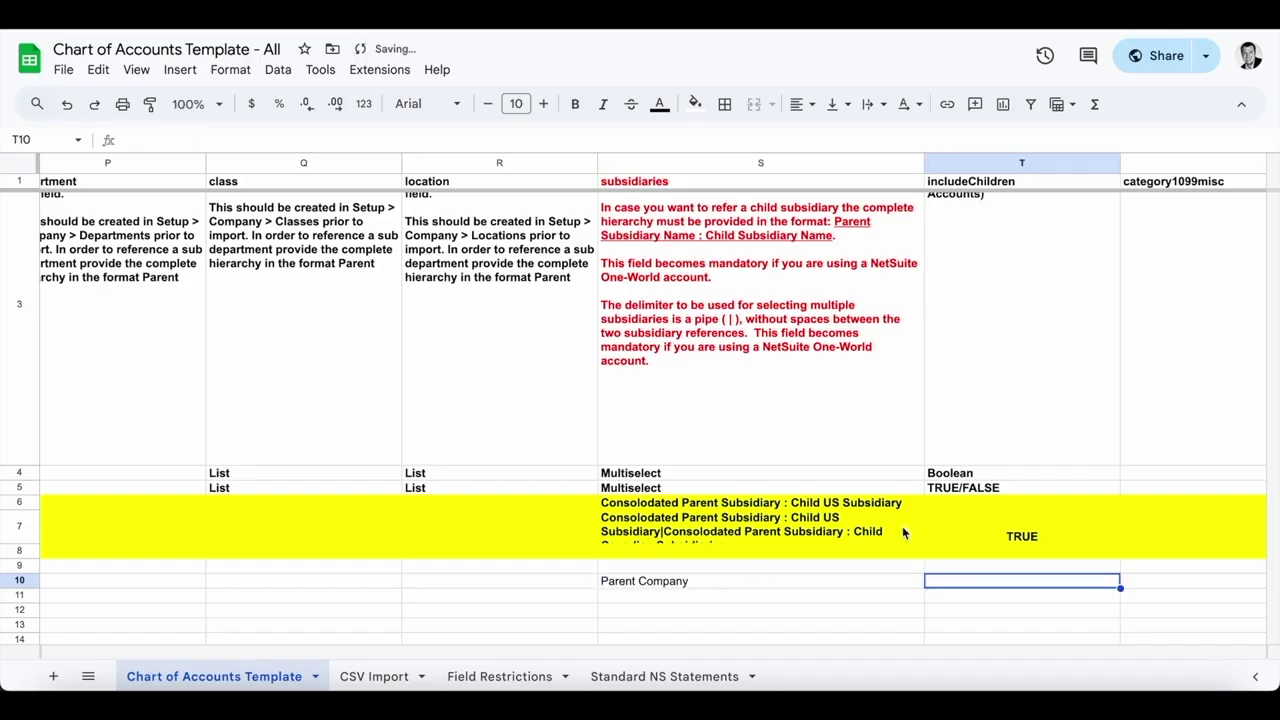
- Set includeChildren to FALSE in row 10 and leave the category1099misc and billableexpenseacct fields blank
scroll(902, 526, right, 3)
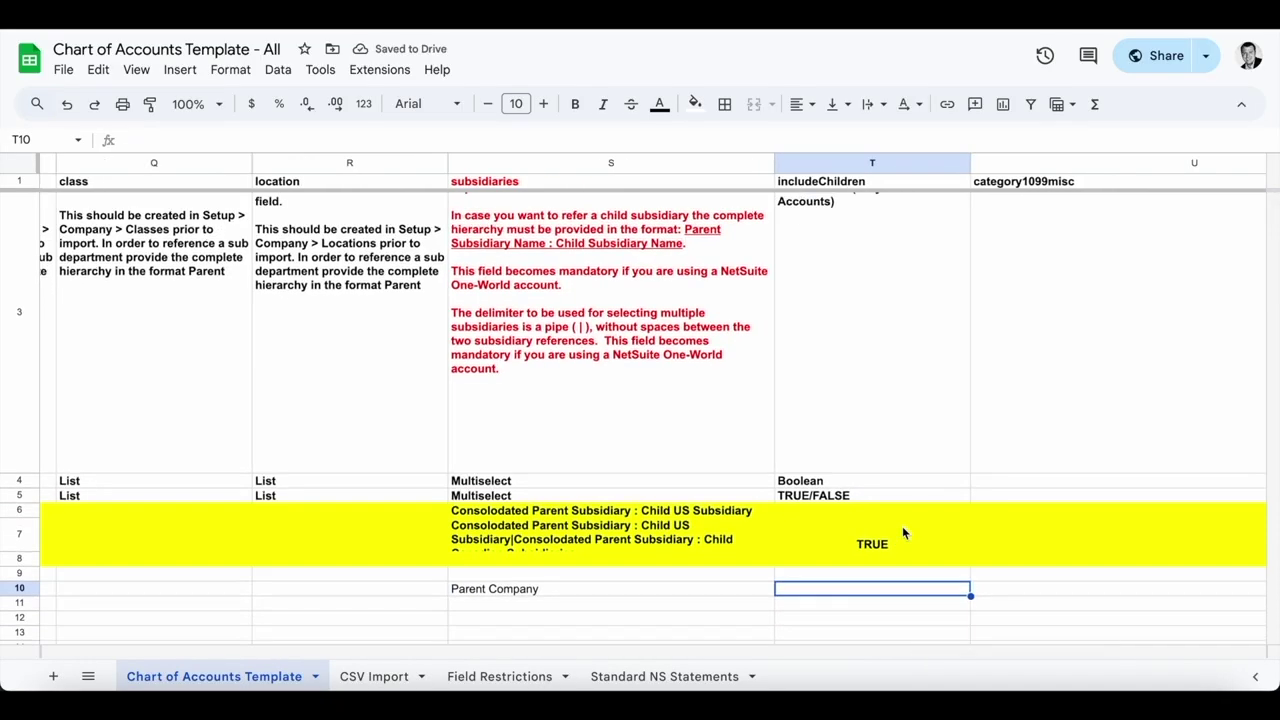
text(False)
click(912, 481)
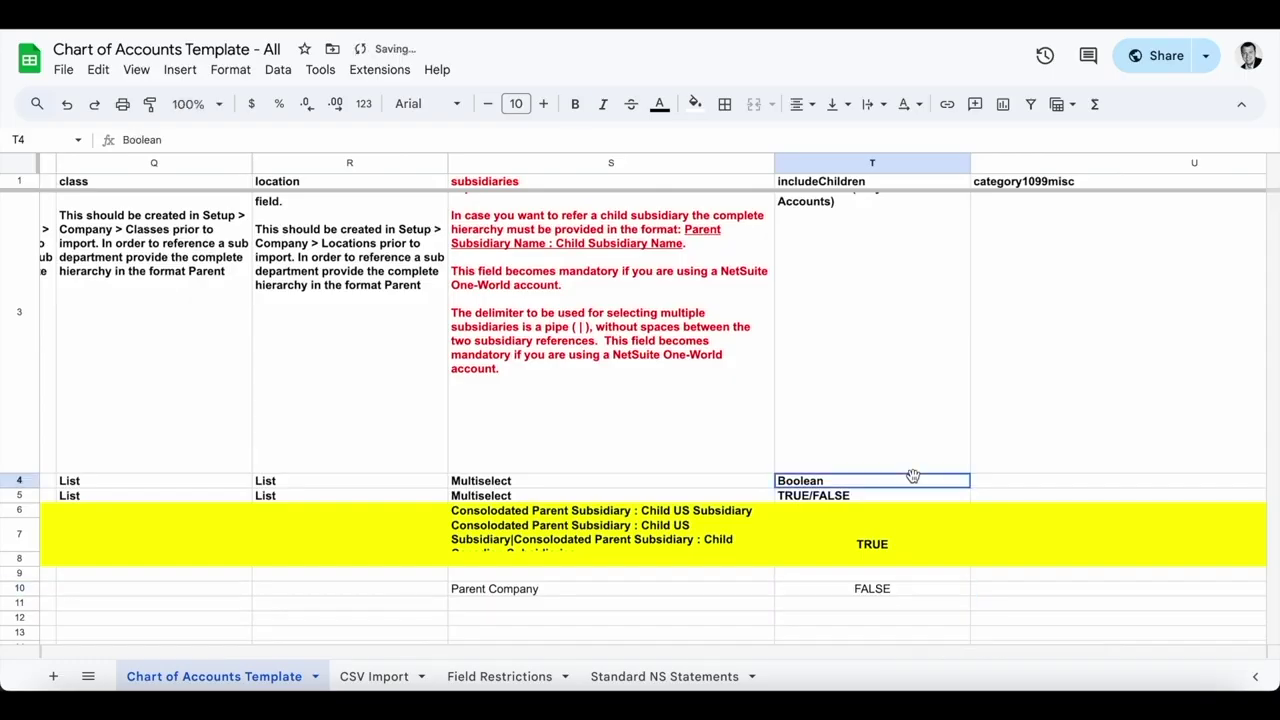
click(866, 592)
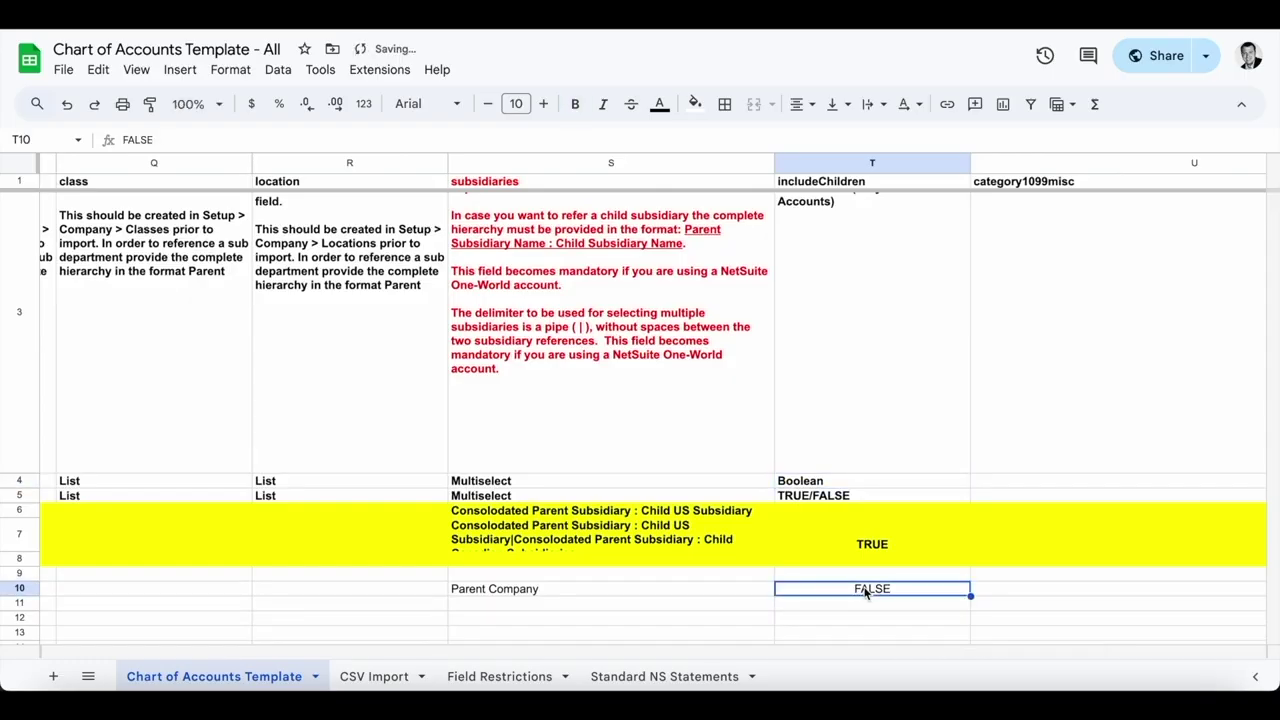
scroll(866, 592, right, 6)
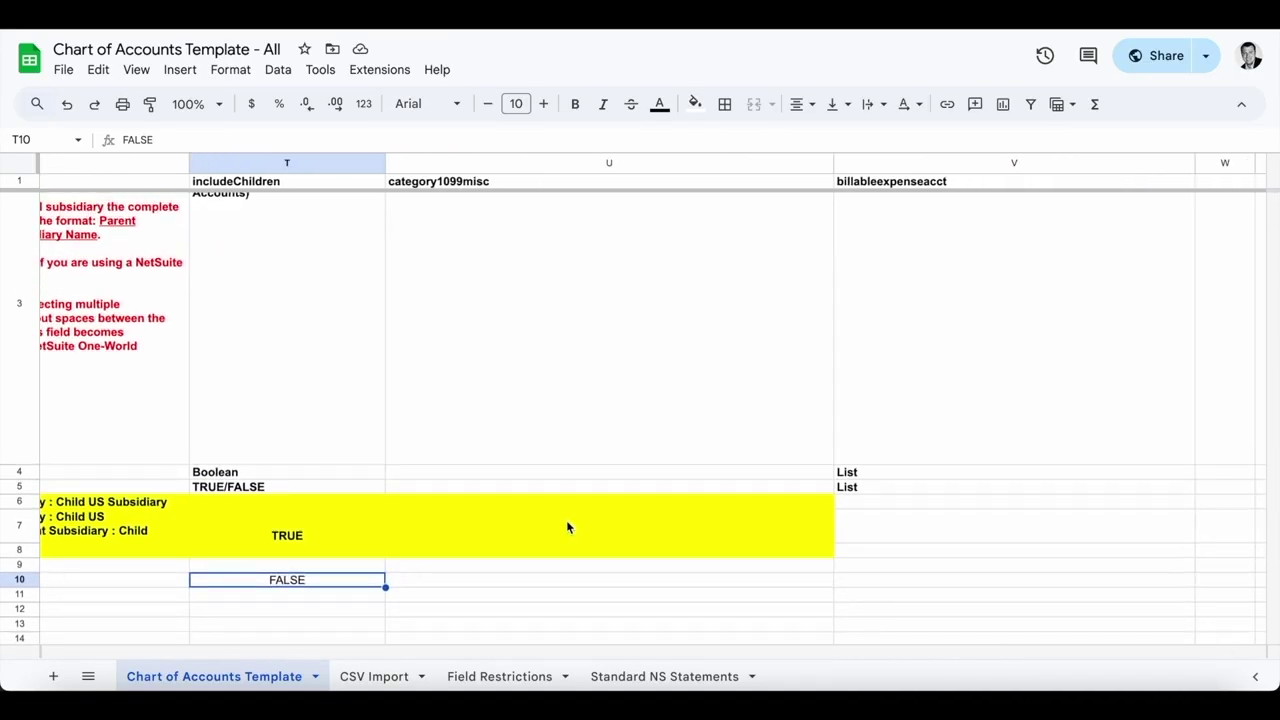
- Enter 4001 as both the external ID and the account number in row 11
scroll(567, 527, left, 15)
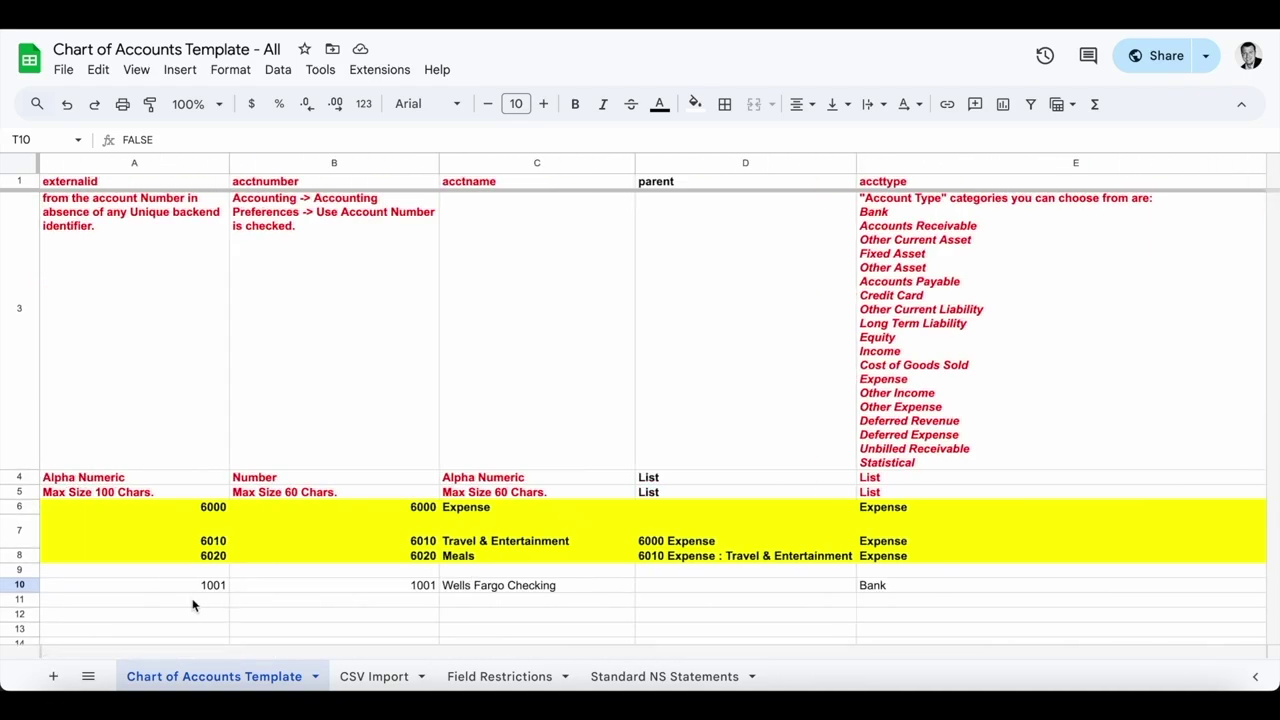
click(194, 603)
text(4001)
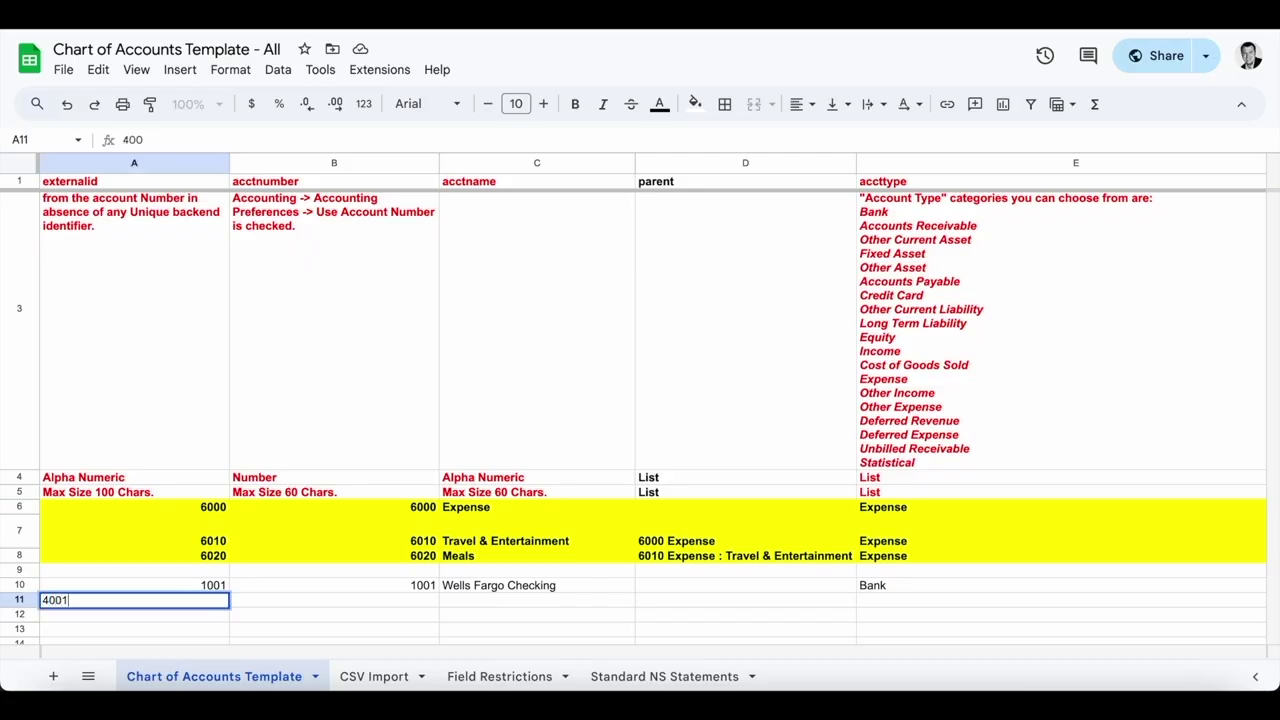
key(Tab)
text(4001)
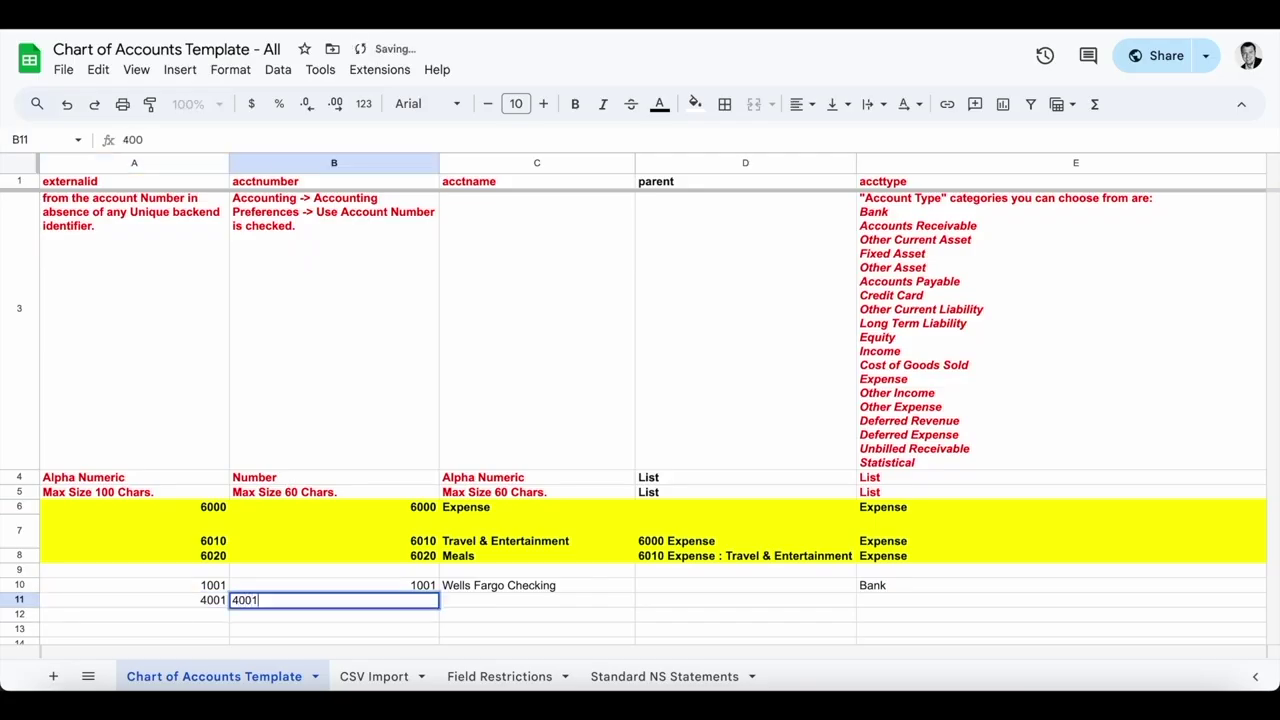
key(Tab)
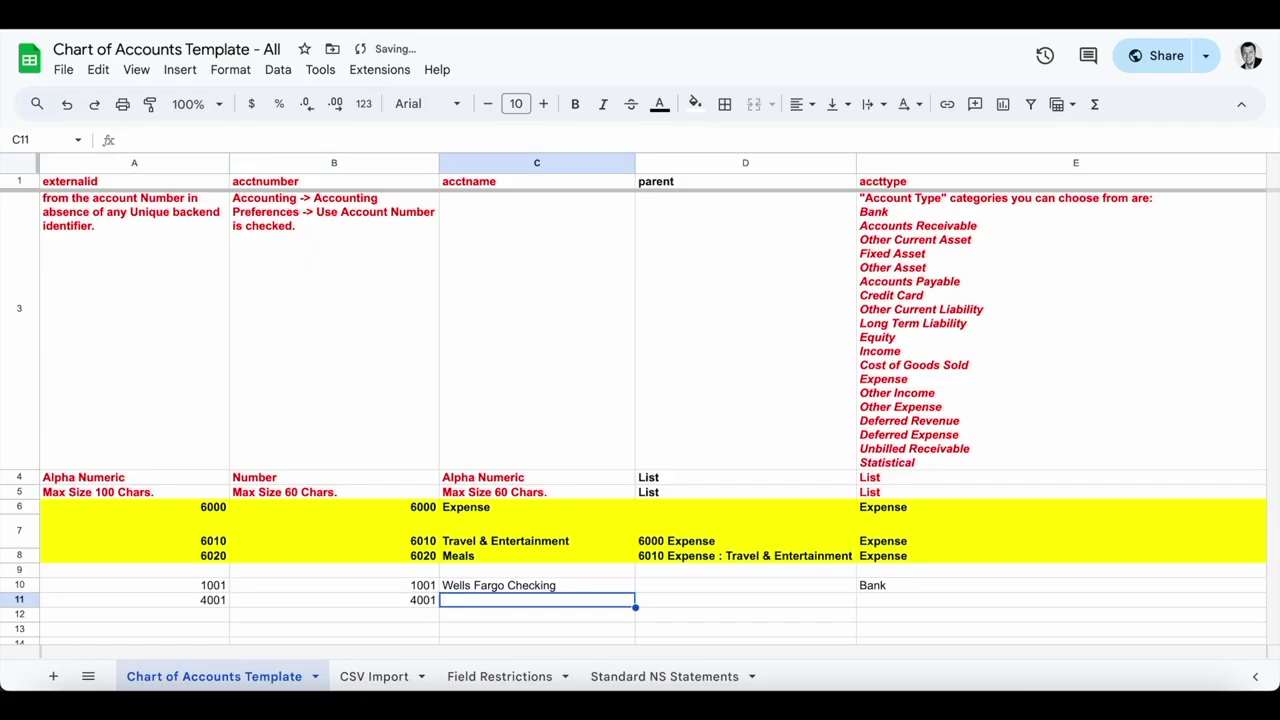
- Enter Subscription Revenue as the account name in row 11
text(Subscription R)
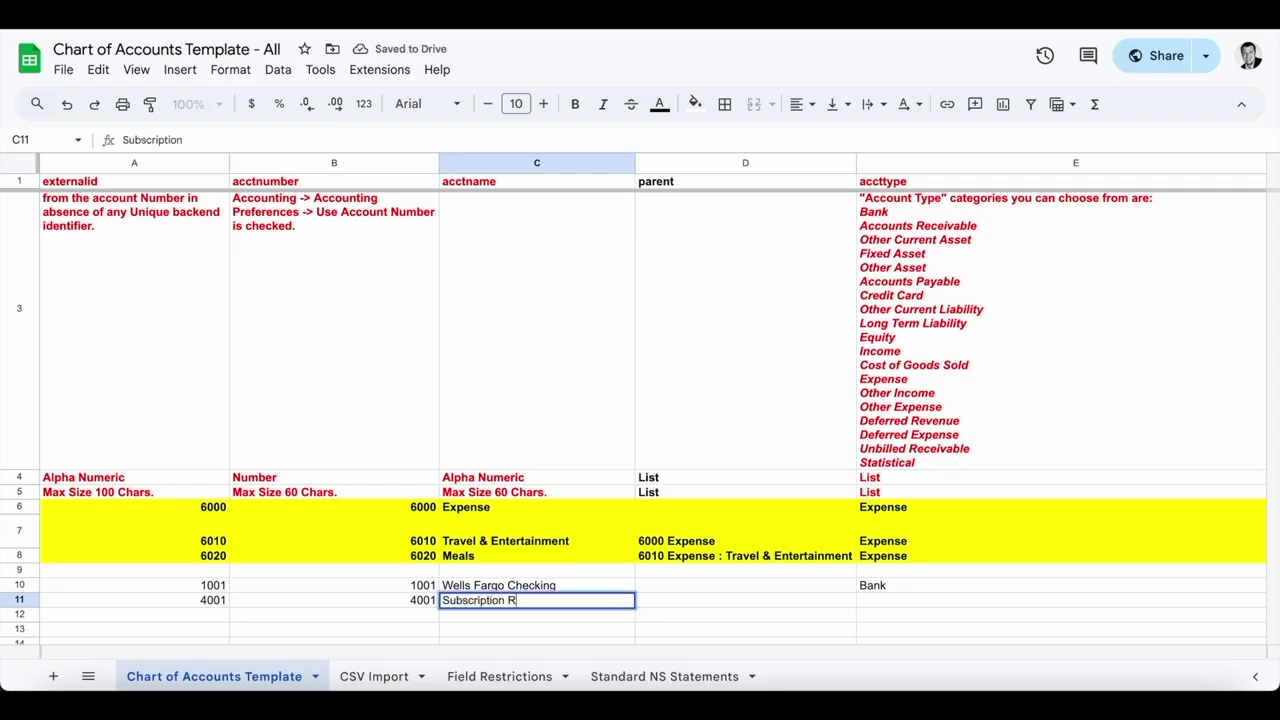
text(evenue)
key(Tab)
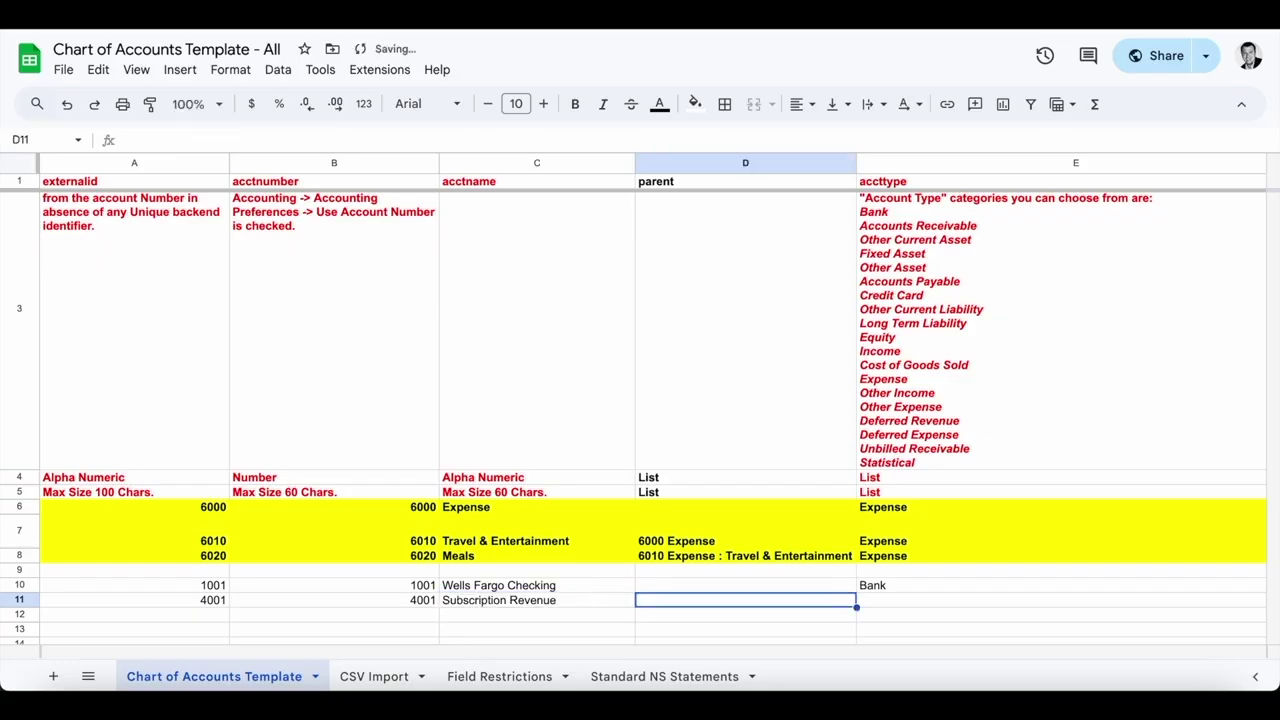
- Leave the parent blank in row 11 and set the account type to Income
key(Tab)
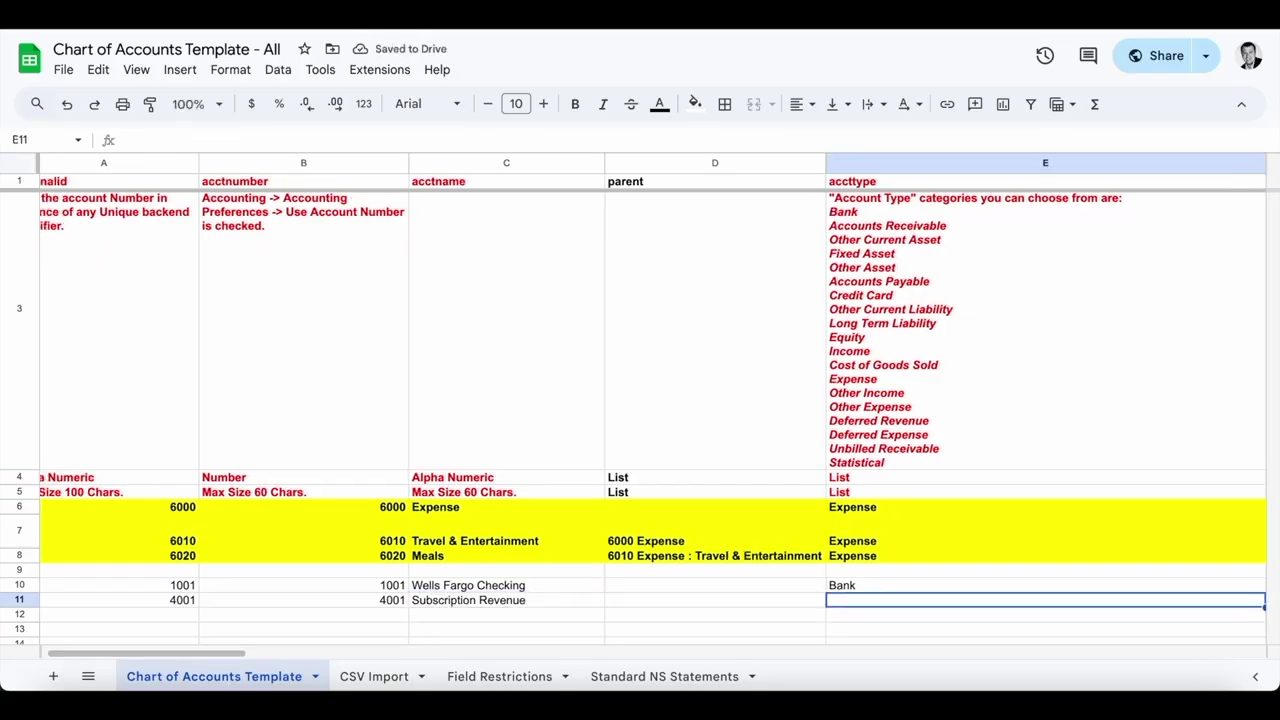
text(Income)
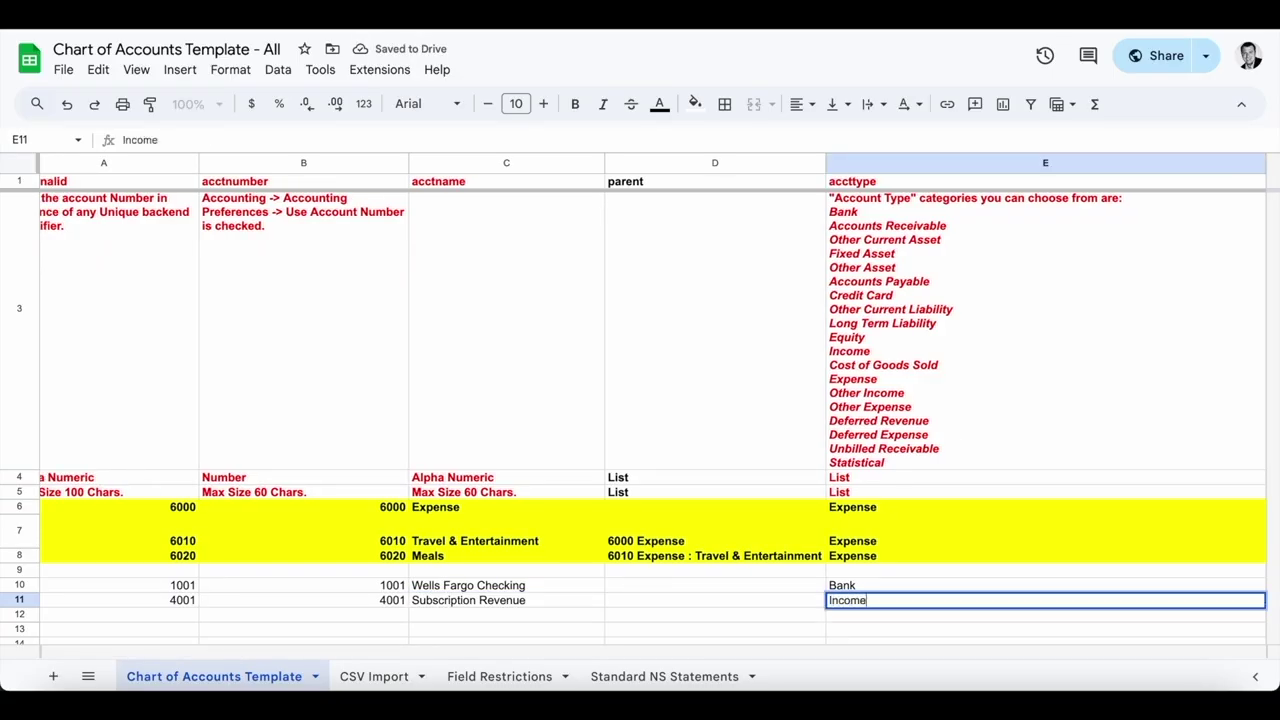
key(Tab)
- Leave the currency through eliminate fields blank in row 11 and enter Subscription Revenue as the description
scroll(833, 436, right, 3)
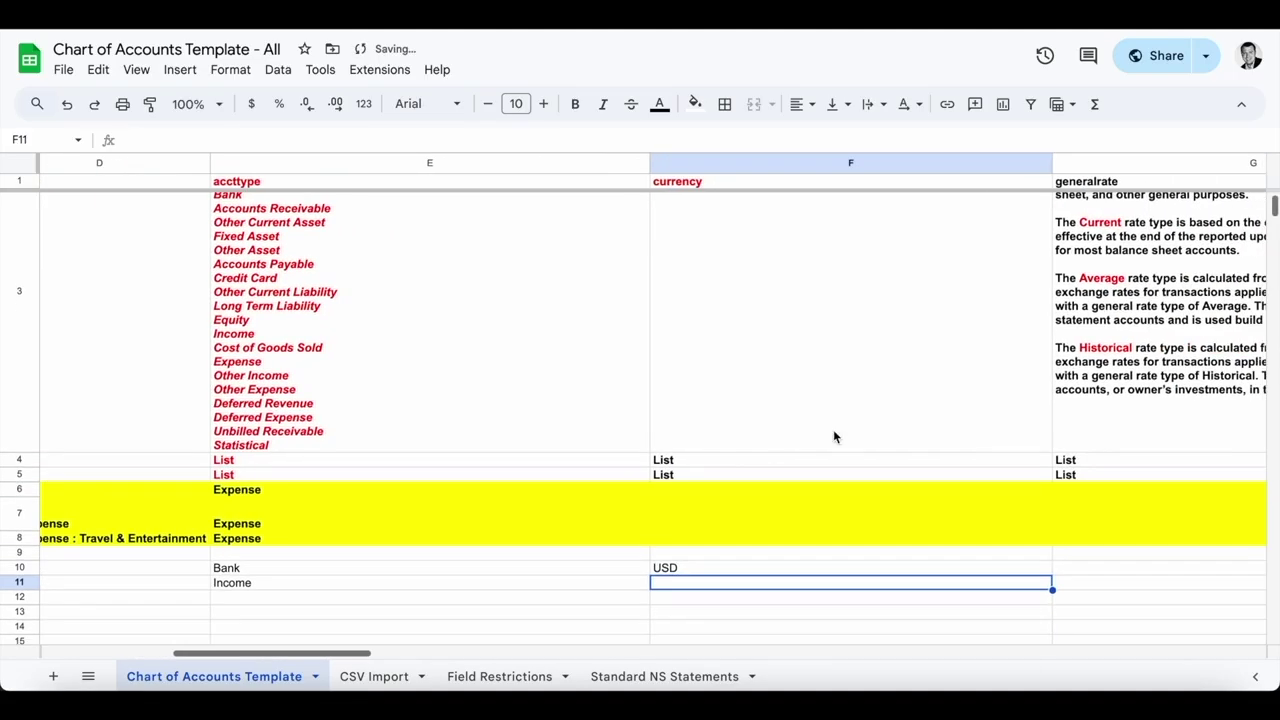
scroll(745, 394, up, 2)
scroll(745, 394, down, 3)
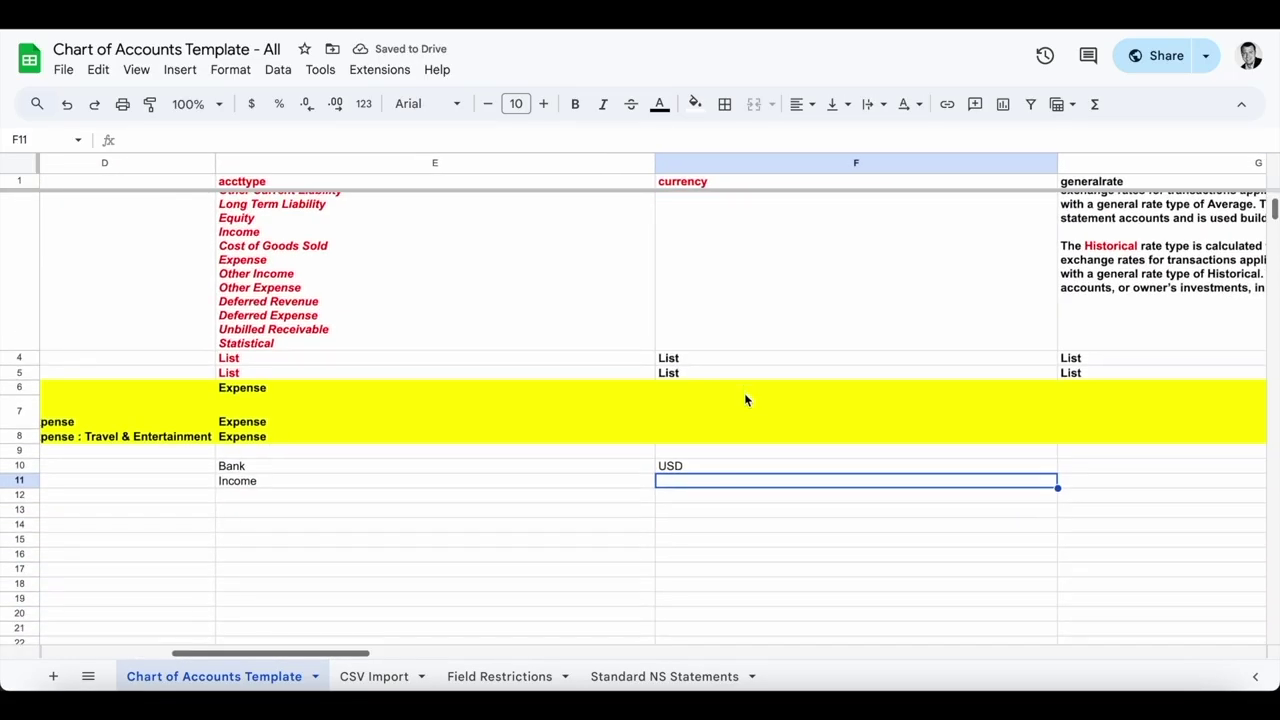
scroll(791, 463, right, 3)
scroll(791, 463, right, 5)
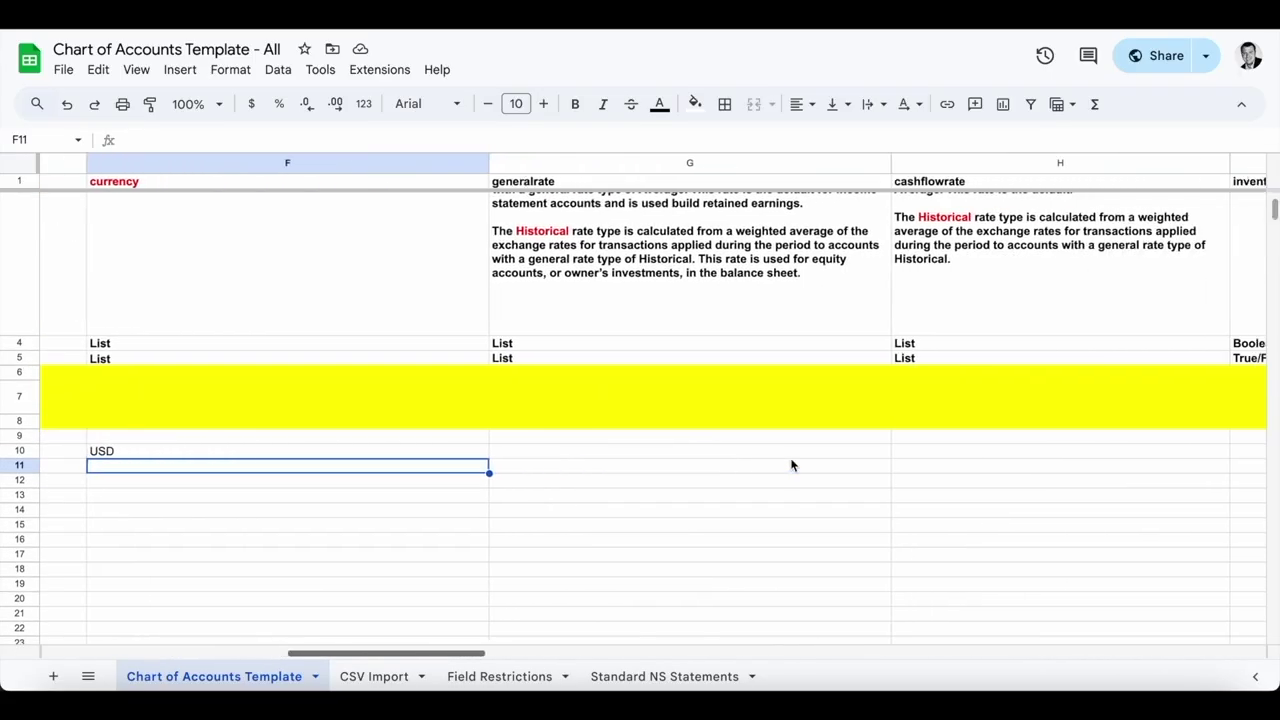
scroll(791, 463, right, 5)
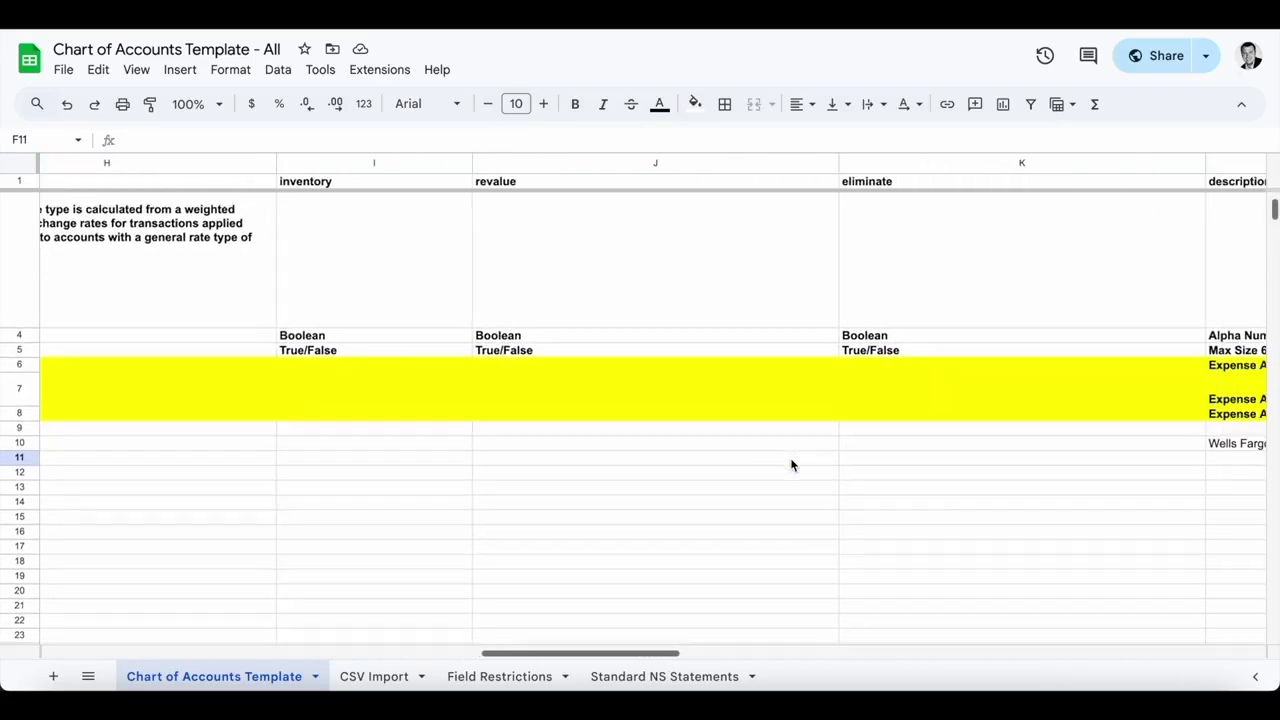
click(884, 476)
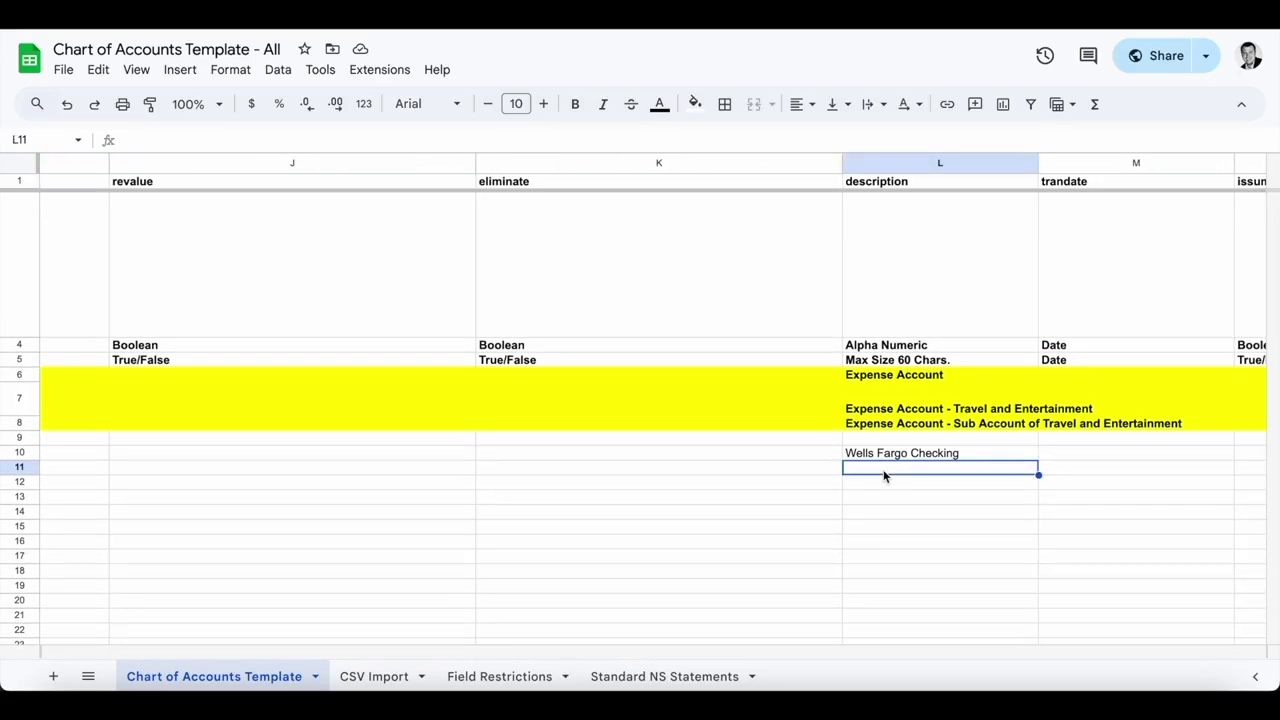
text(Sub)
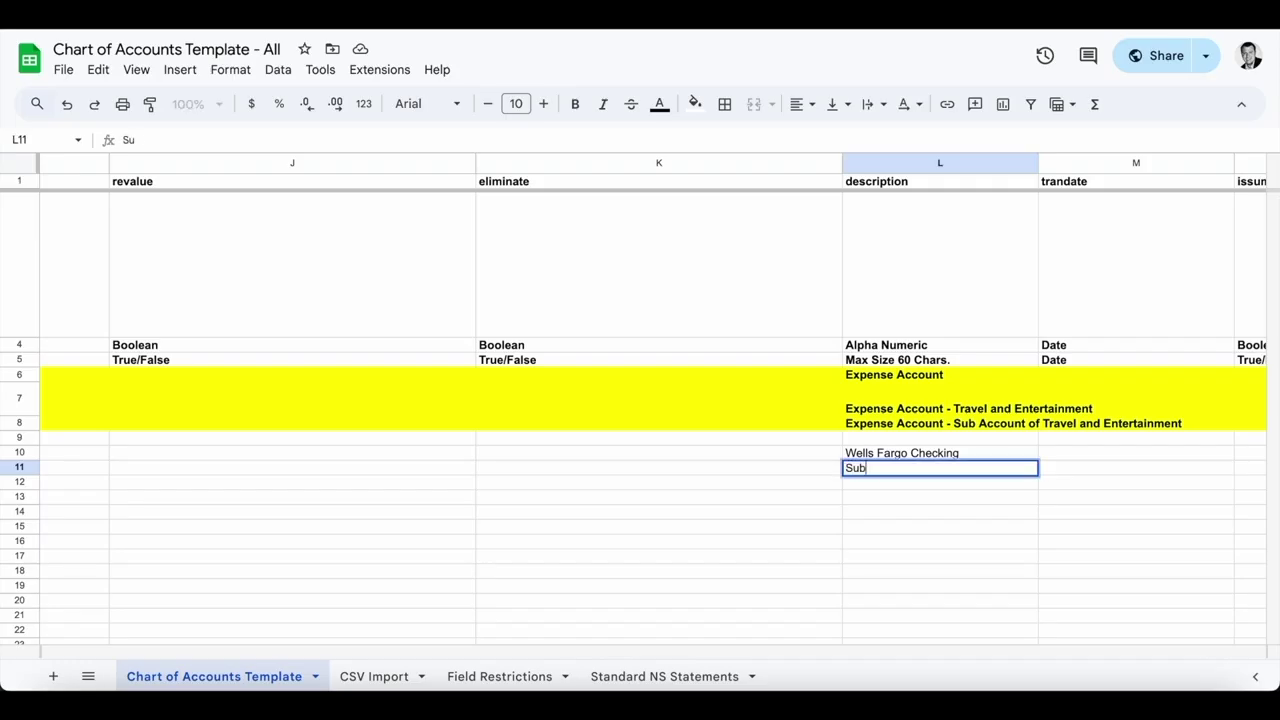
text(scription Revenue)
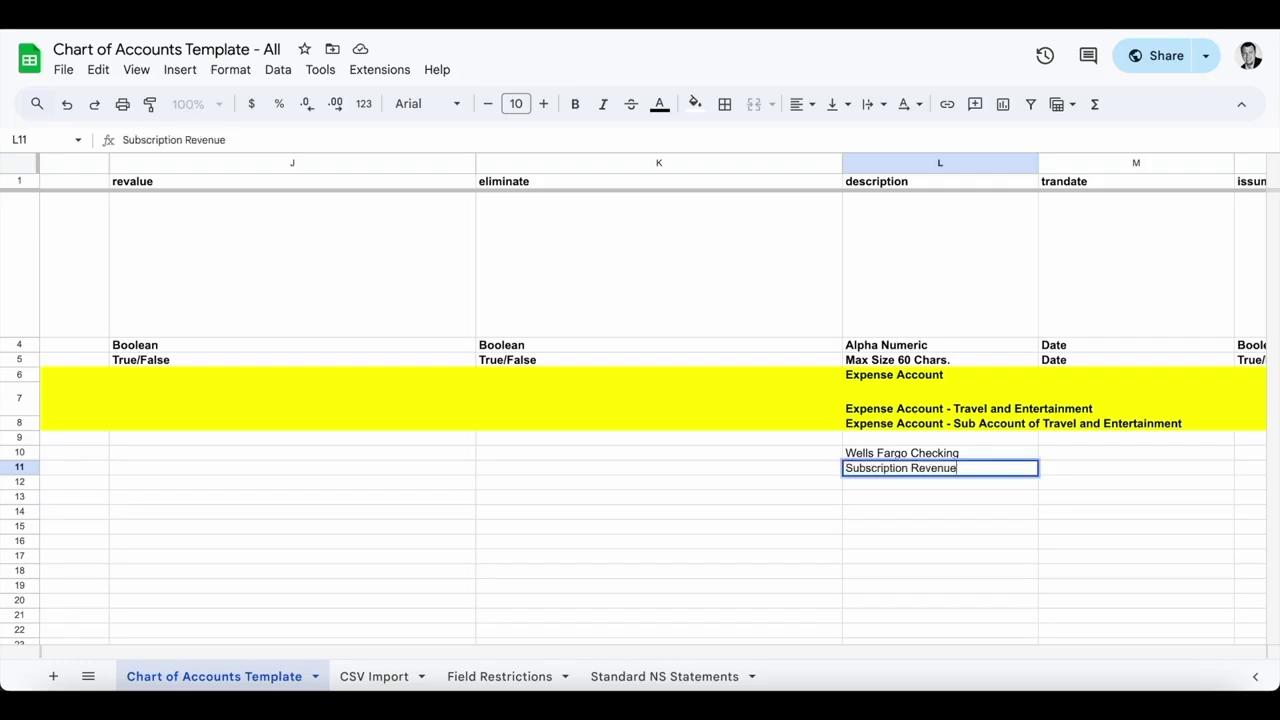
key(Tab)
- Copy the Parent Company subsidiary value from row 10 into the subsidiaries field of row 11
scroll(1146, 393, right, 5)
scroll(1146, 394, right, 3)
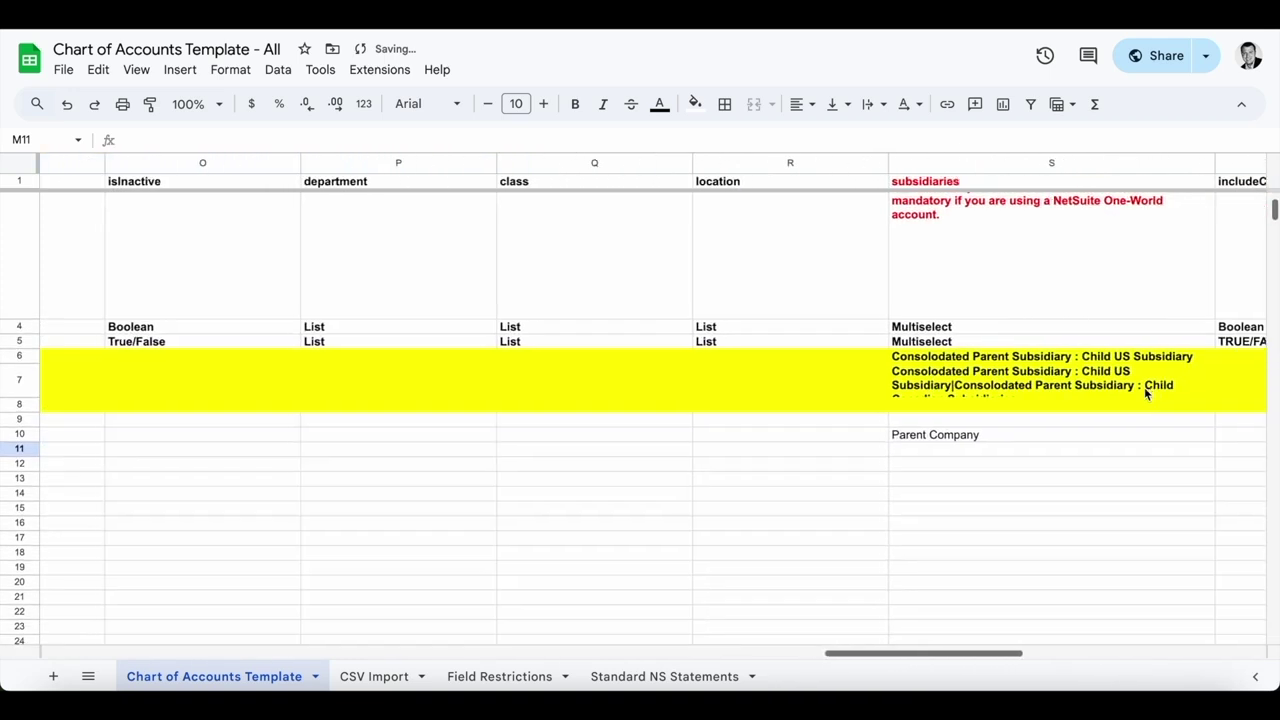
click(900, 452)
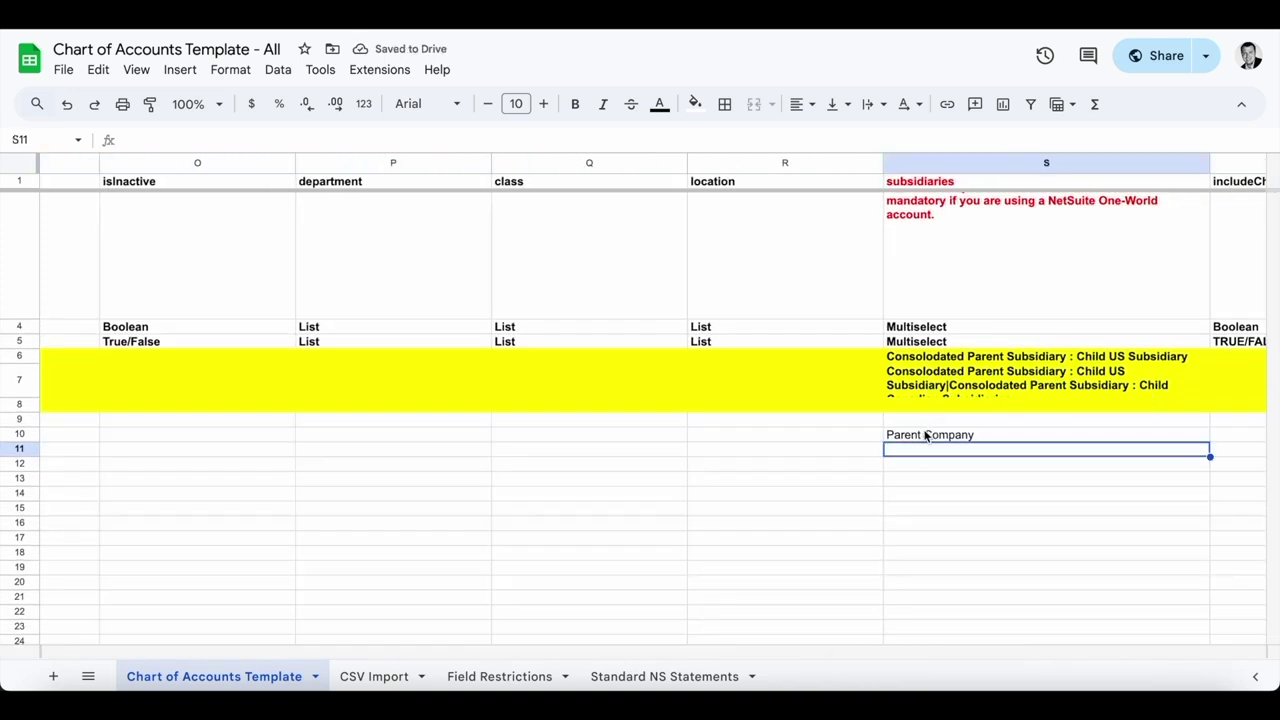
click(928, 434)
key(ctrl+c)
key(Down)
key(ctrl+v)
- Set includeChildren to TRUE for the Subscription Revenue account in row 11
scroll(1049, 414, right, 3)
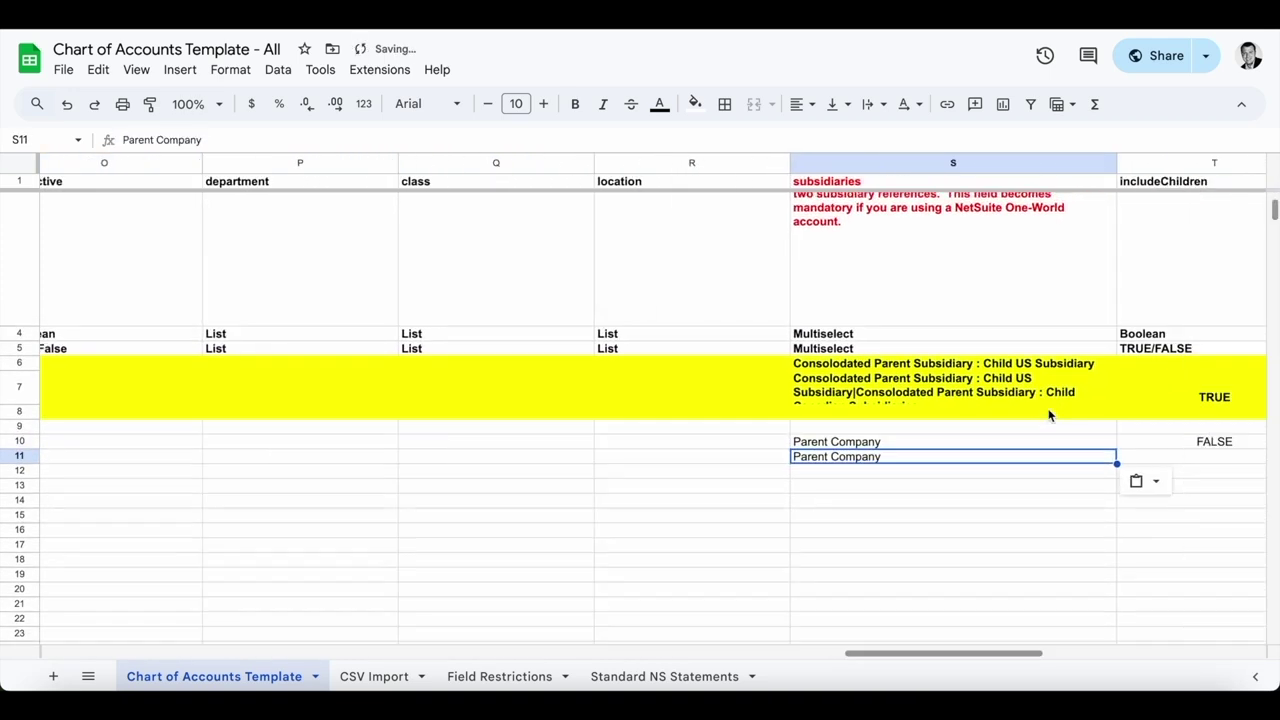
click(872, 457)
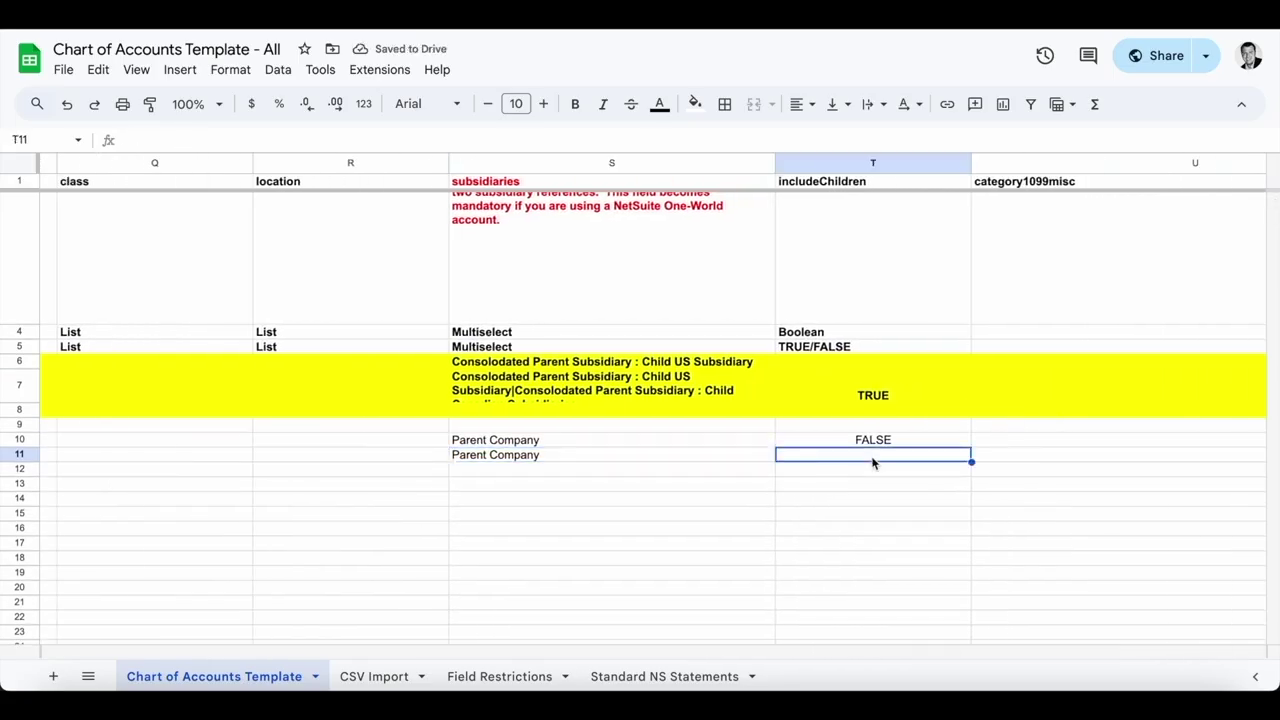
text(TRUE)
key(Return)
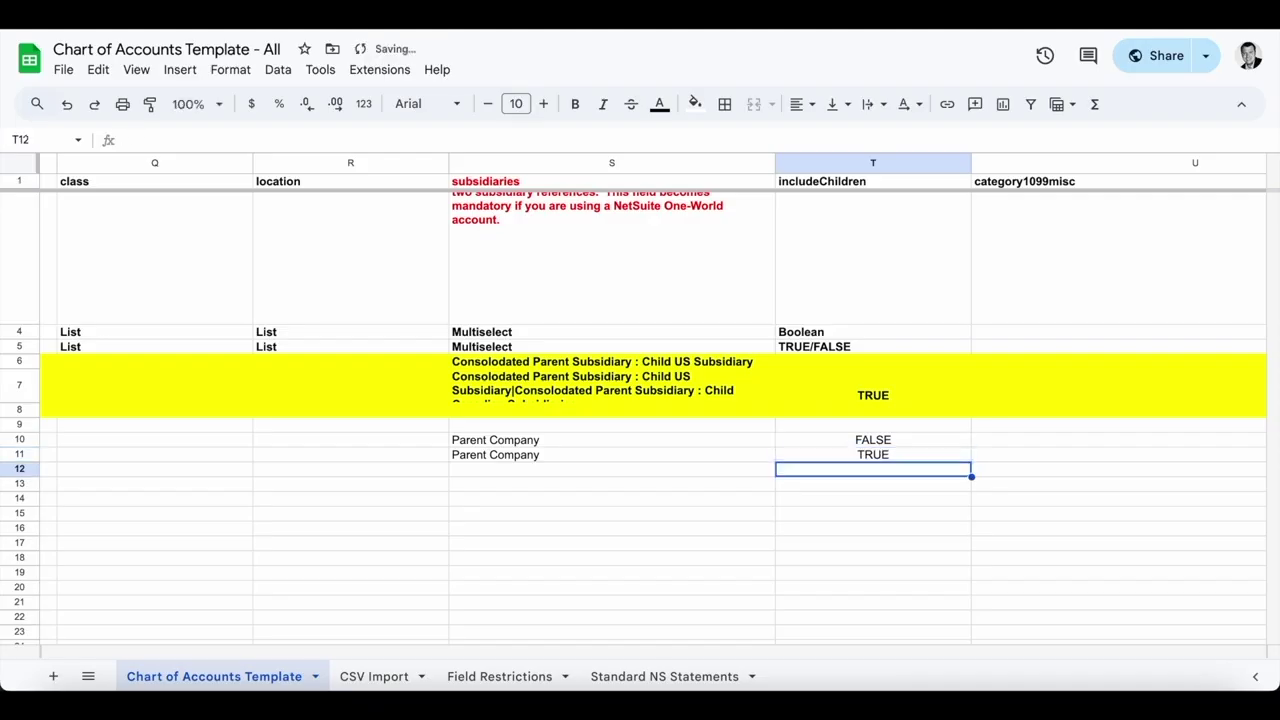
- Copy account rows 10 and 11 from the template into the CSV Import sheet, starting at cell A2
scroll(713, 403, left, 10)
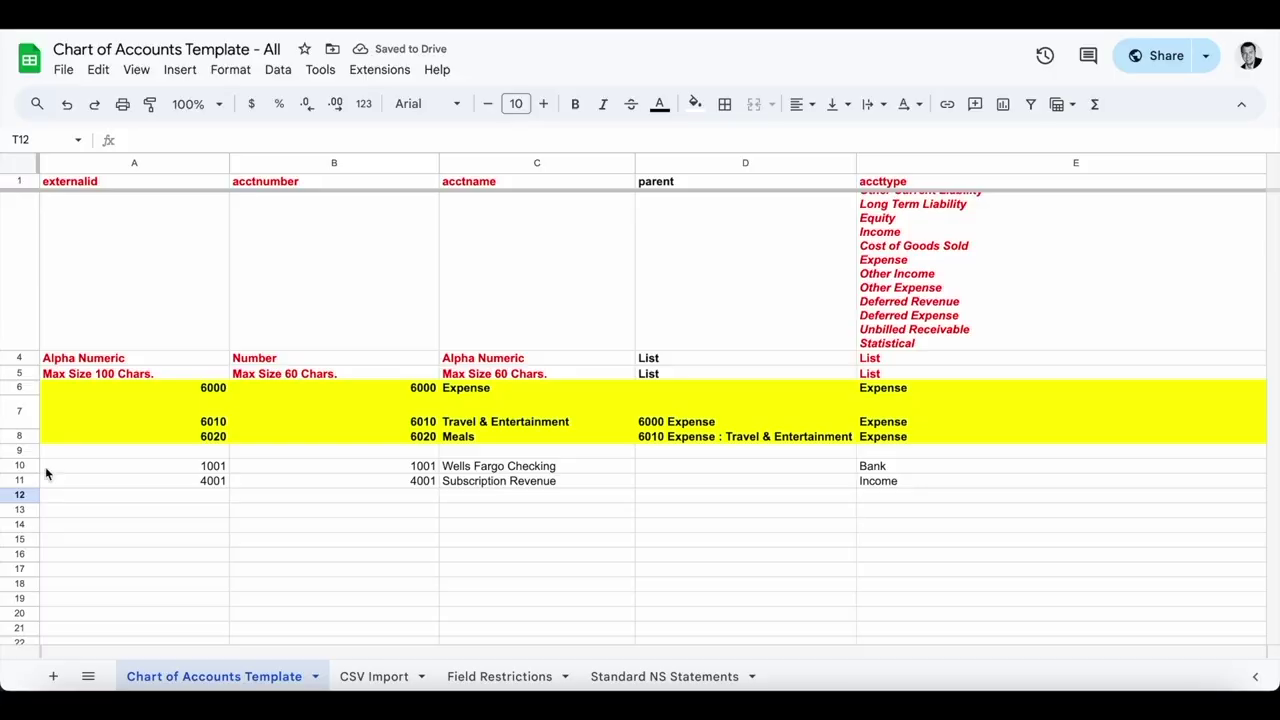
drag(20, 466, 20, 481)
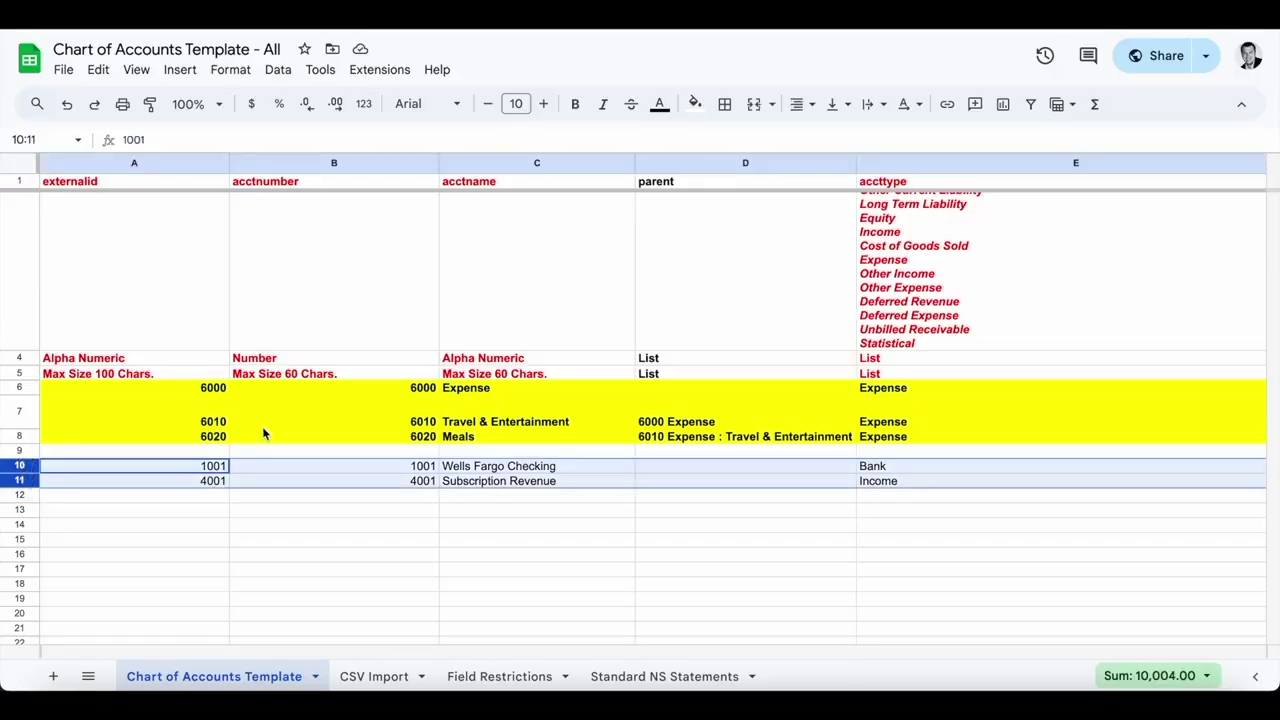
click(352, 676)
click(65, 203)
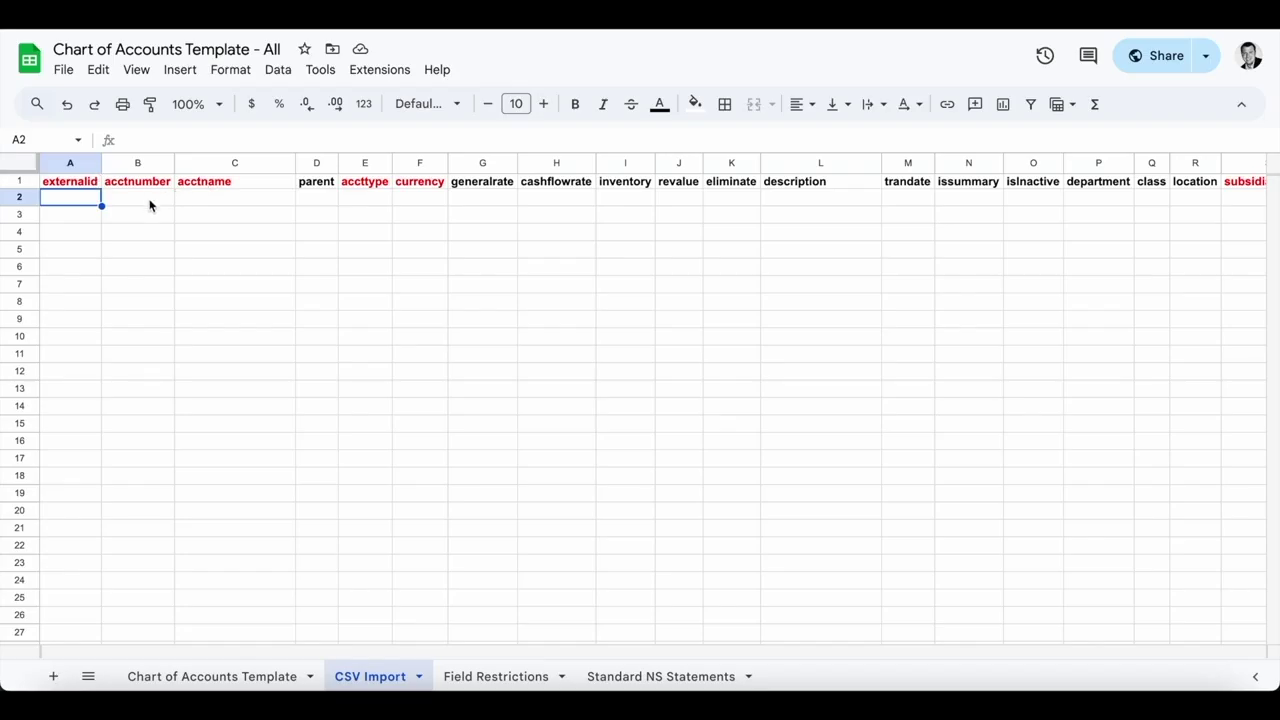
key(ctrl+v)
click(140, 280)
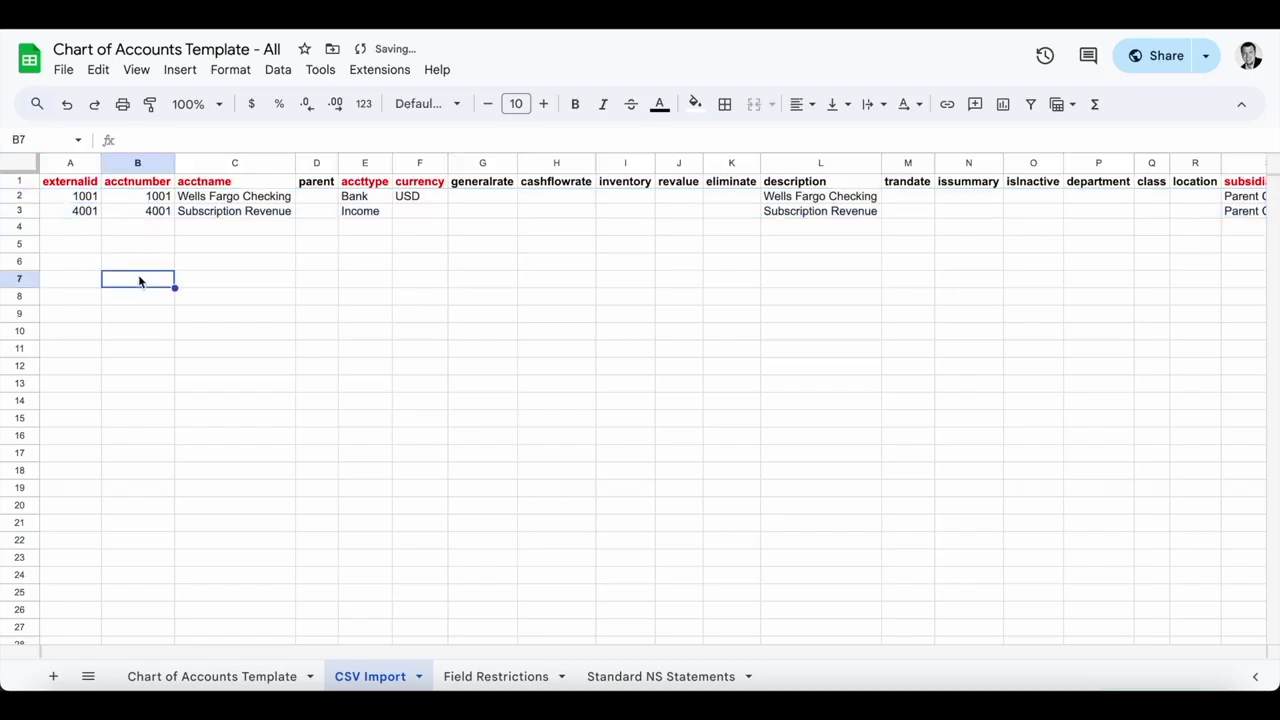
scroll(702, 362, right, 3)
scroll(702, 362, left, 3)
click(386, 267)
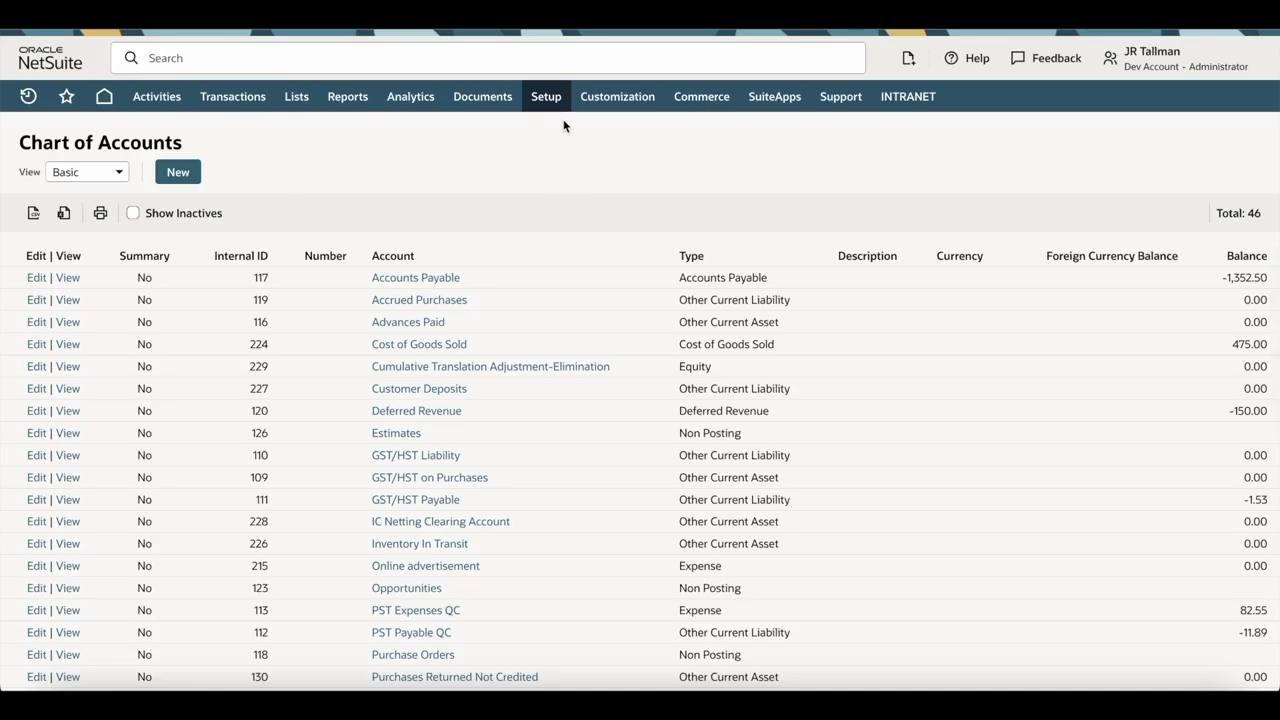
- Switch to NetSuite and open the Import Assistant for importing CSV records
mouse_move(560, 102)
mouse_move(593, 319)
mouse_move(584, 349)
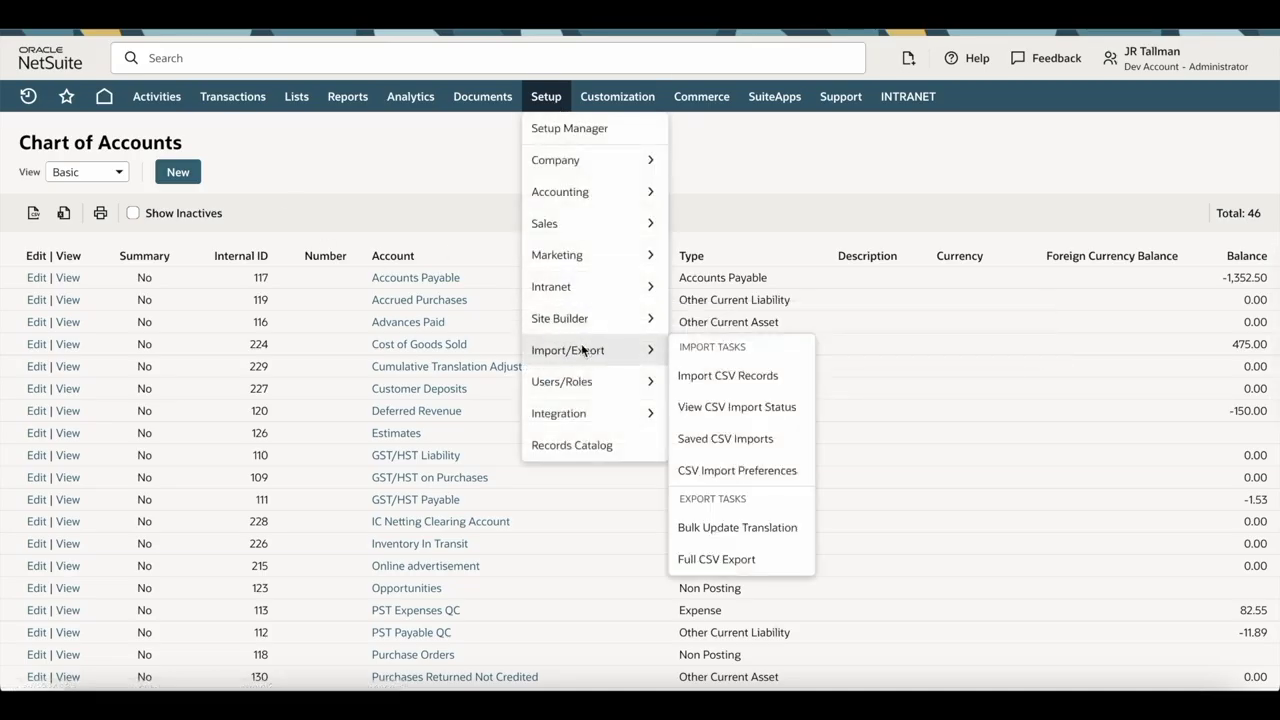
click(740, 378)
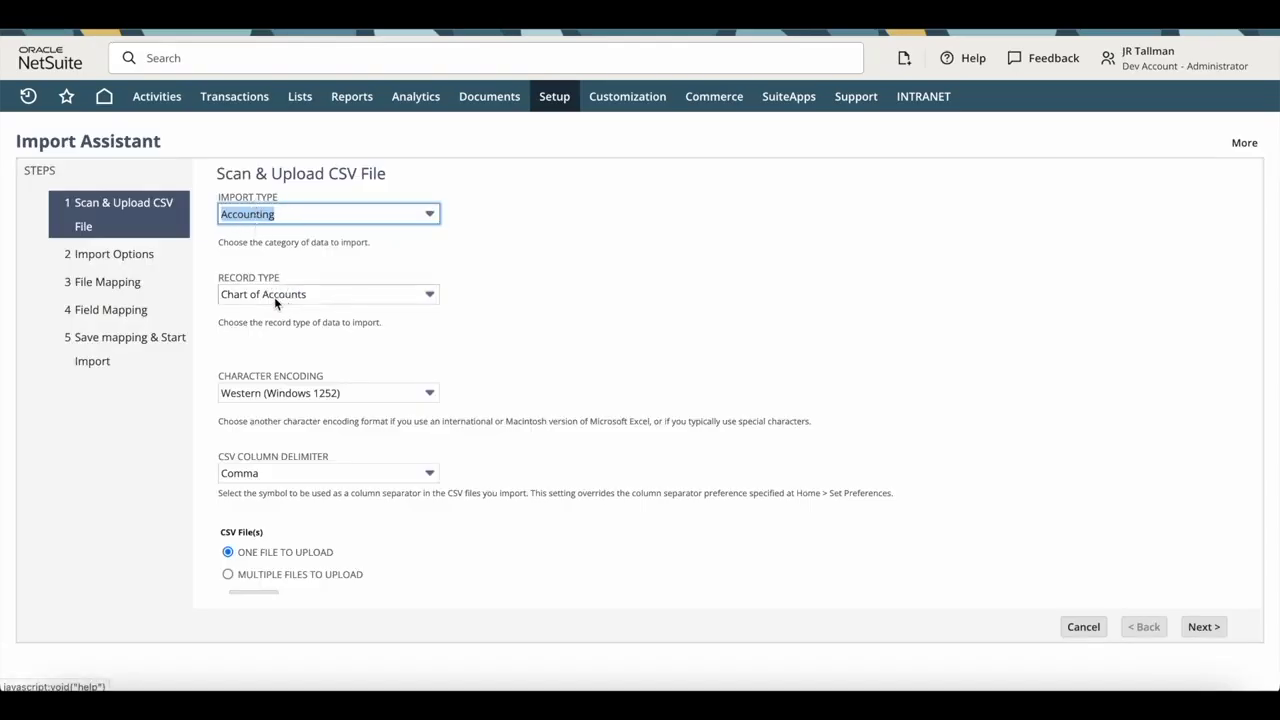
- Upload Chart of Accounts Template - All - CSV Import.csv as the single file for the Accounting, Chart of Accounts import and continue to the import options
scroll(400, 356, down, 1)
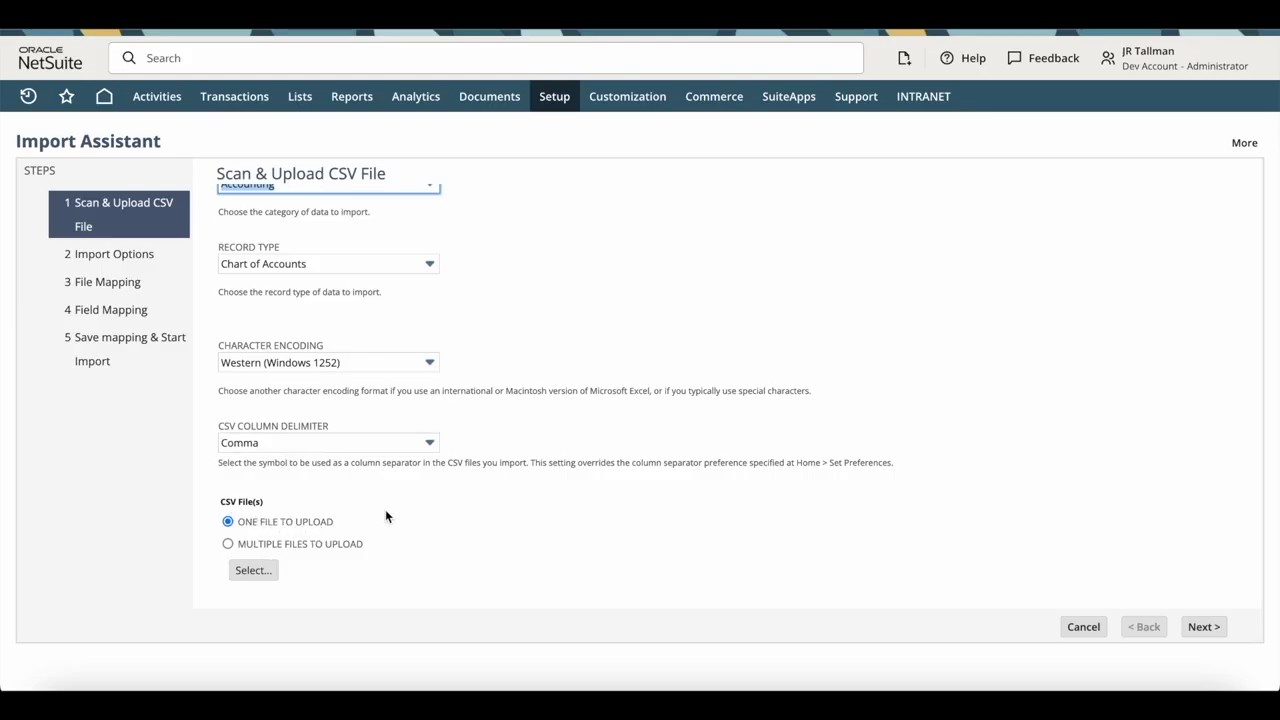
click(268, 571)
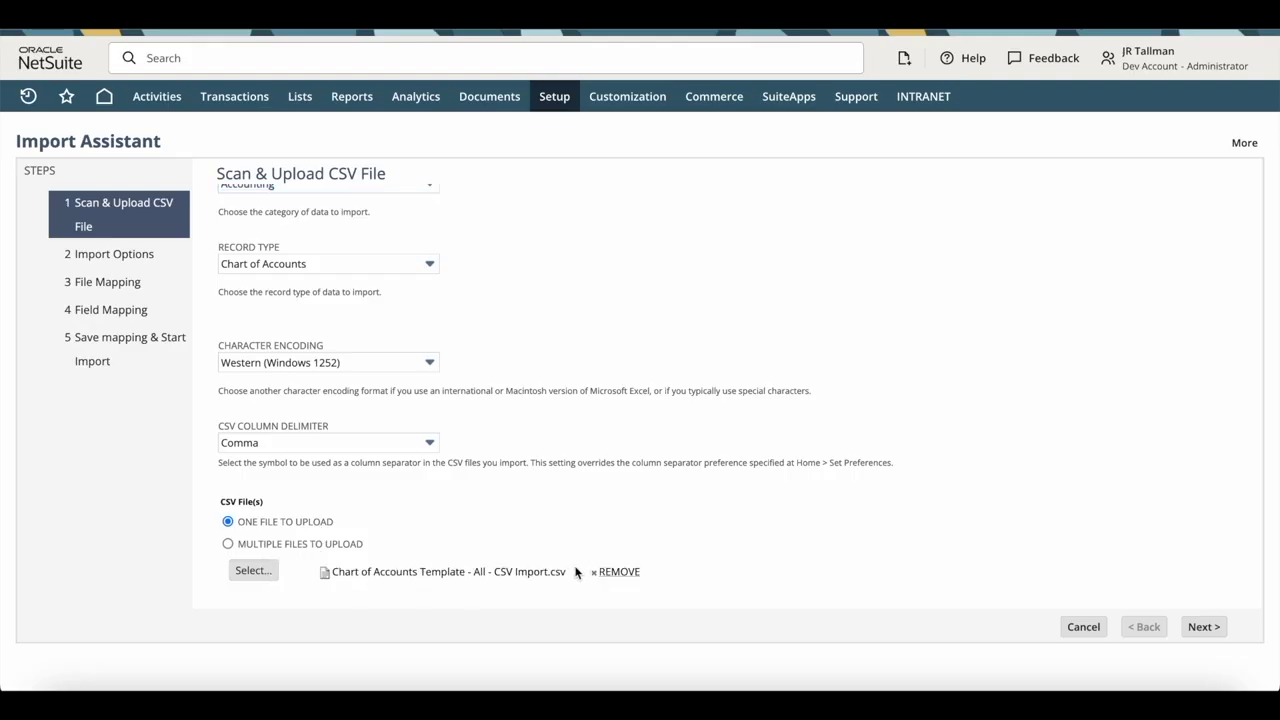
click(1196, 626)
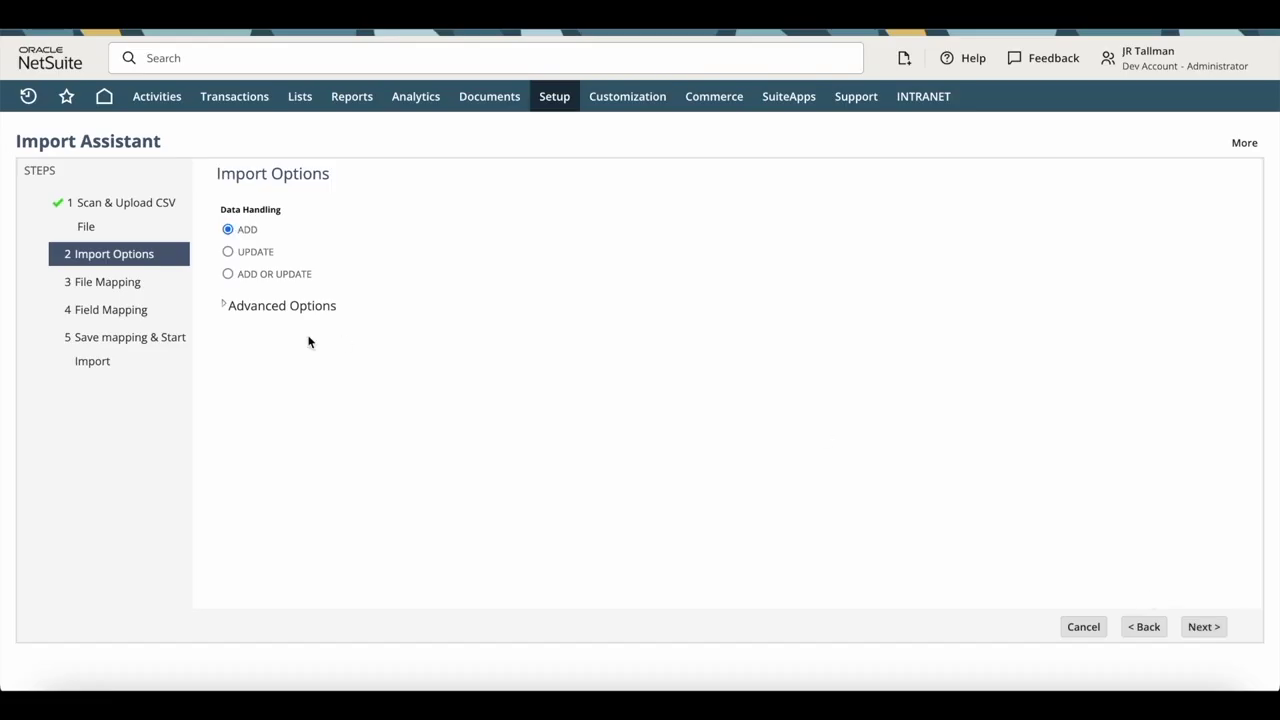
- Review the advanced import options, keep data handling set to Add, and proceed to the field mapping
click(227, 304)
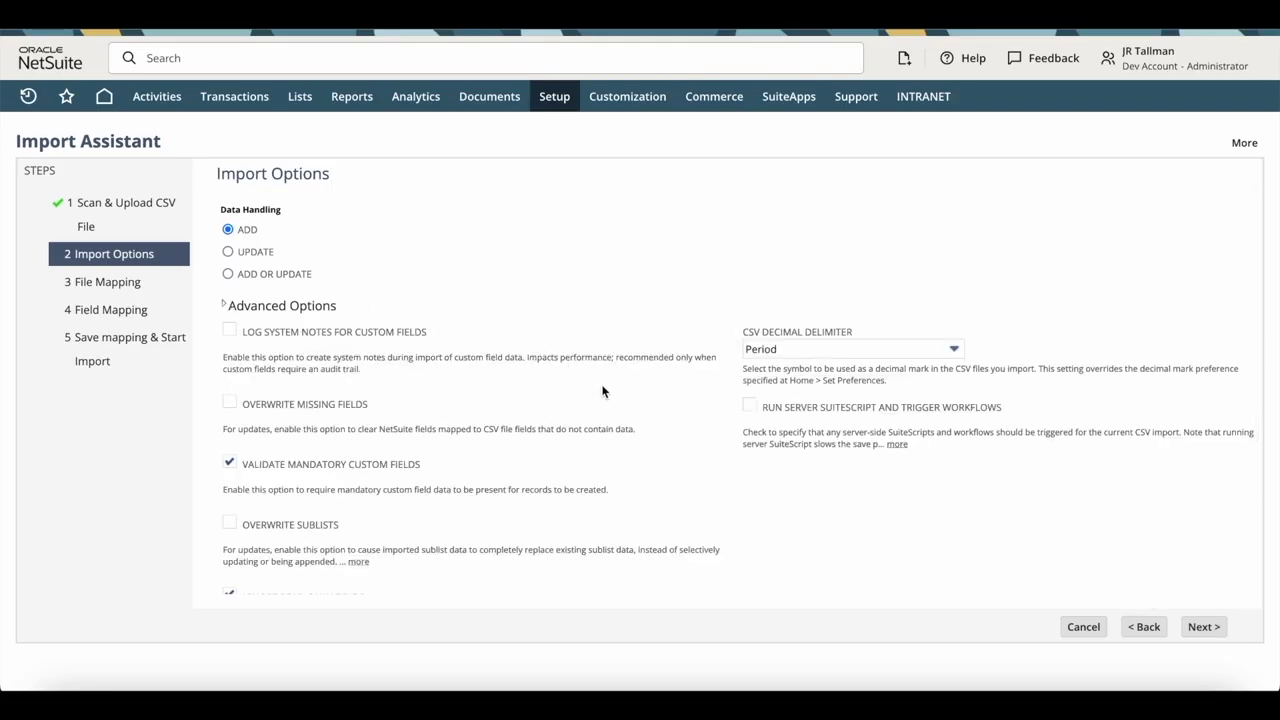
scroll(602, 391, down, 2)
scroll(603, 309, up, 2)
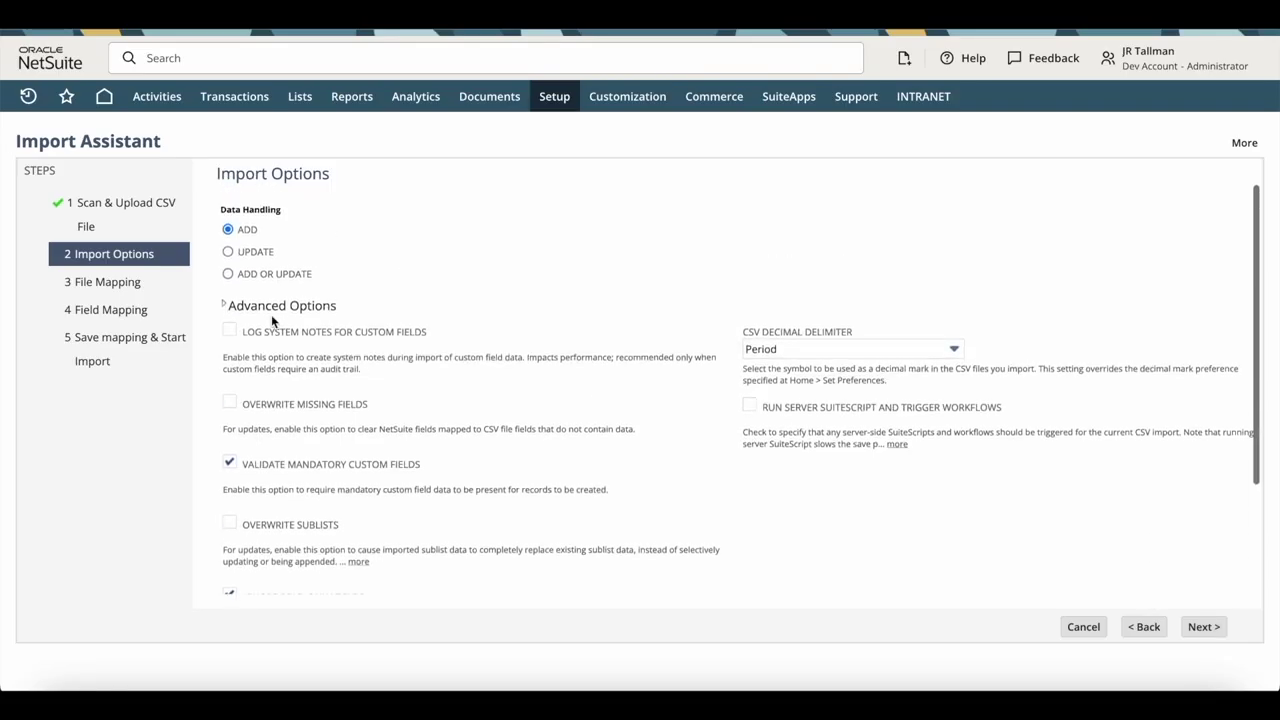
click(234, 307)
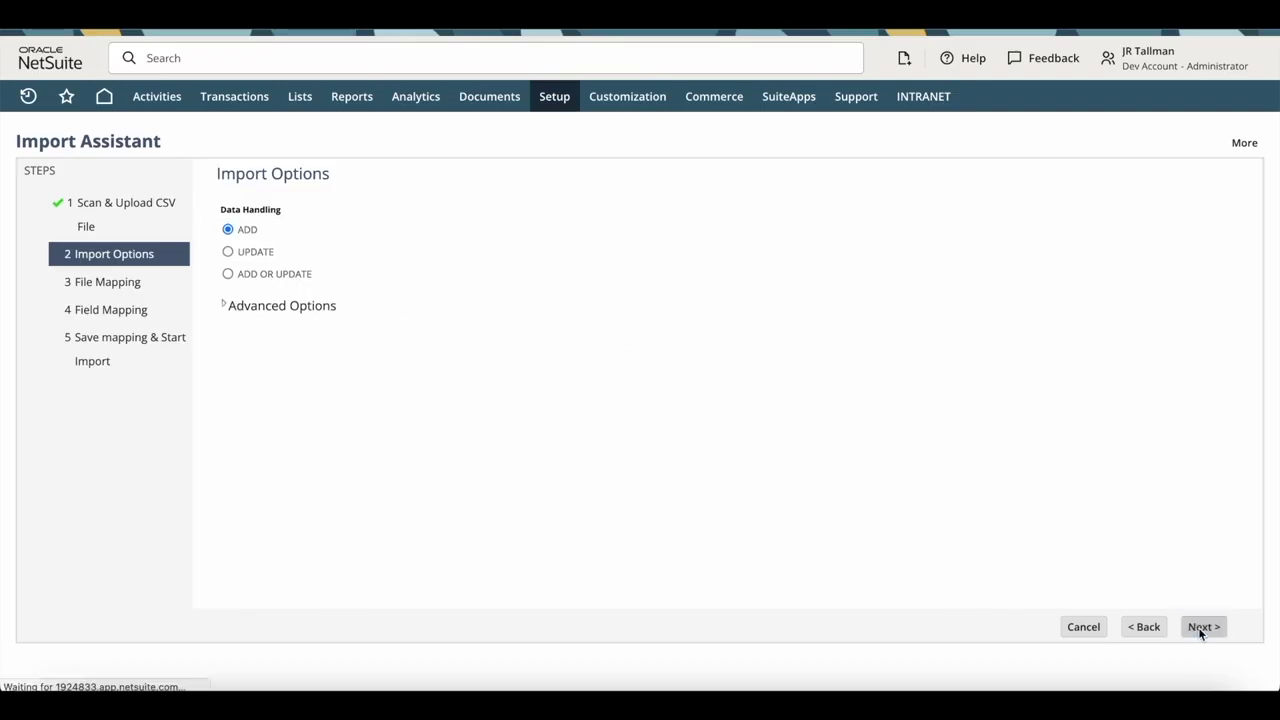
click(1202, 628)
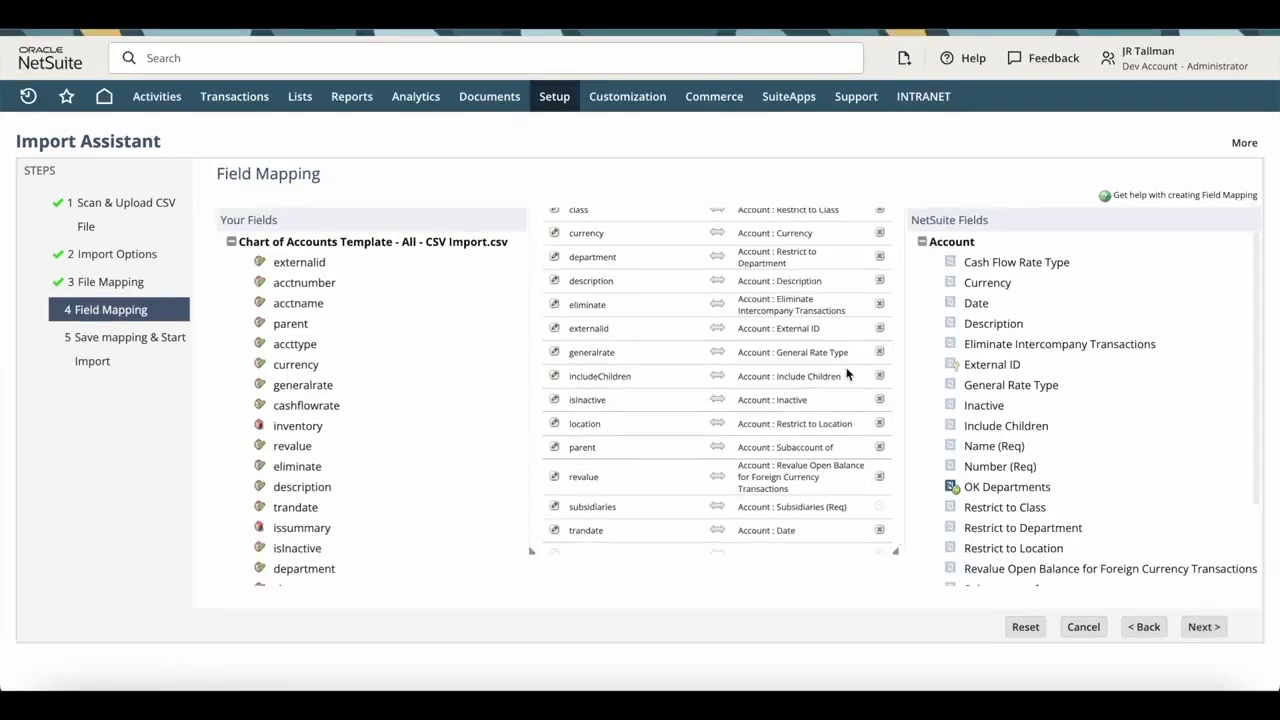
- Examine how the CSV columns are mapped to the NetSuite account fields and which columns are unmapped
scroll(846, 374, up, 3)
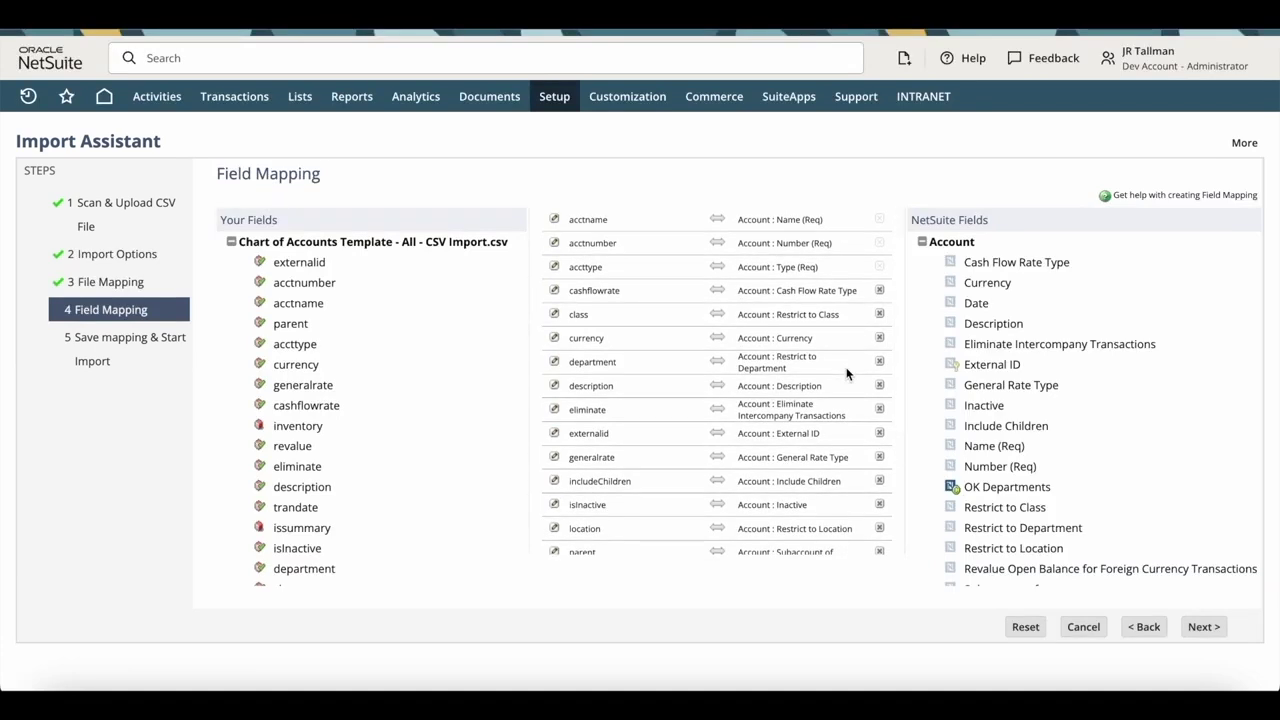
scroll(623, 238, down, 3)
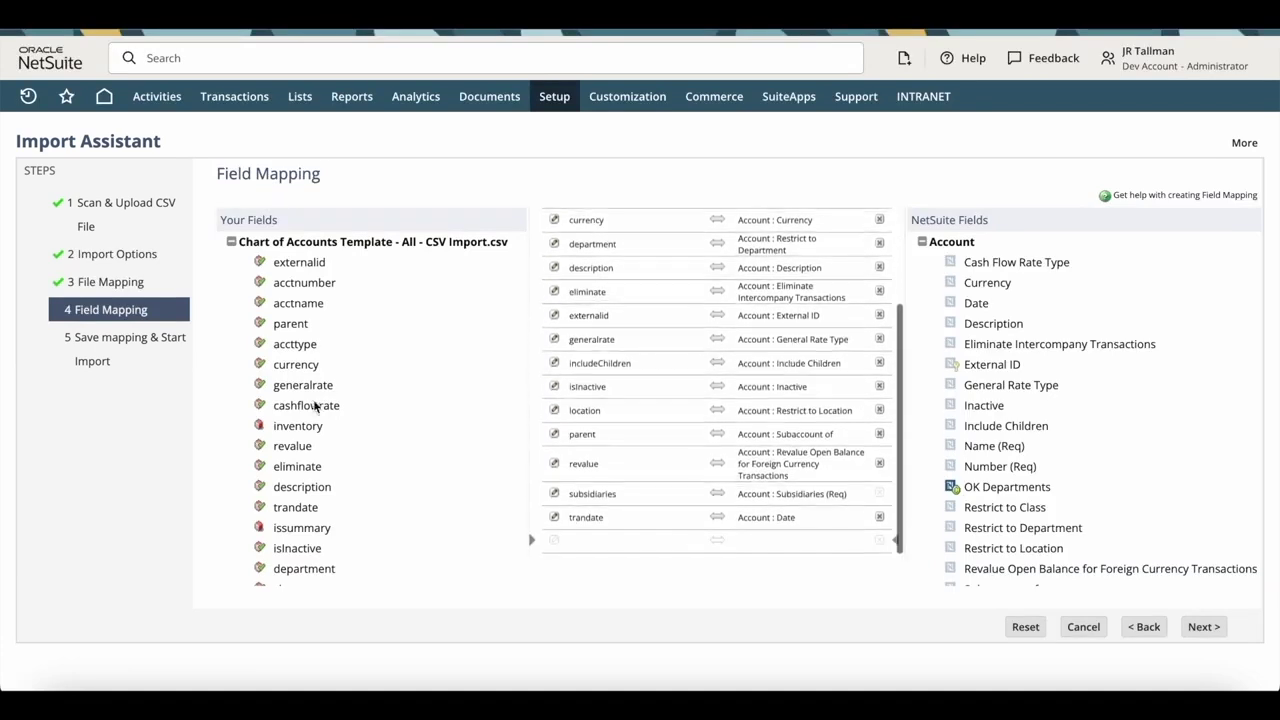
scroll(300, 440, down, 3)
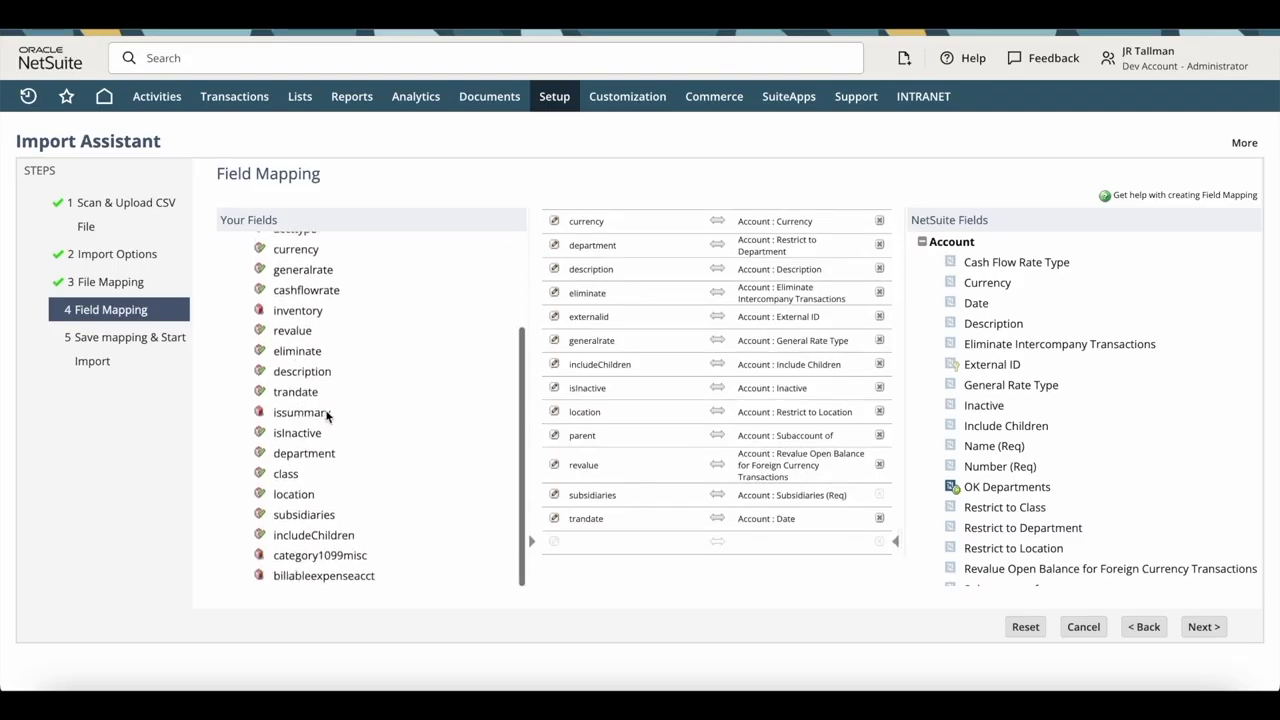
scroll(333, 416, down, 1)
scroll(700, 390, up, 5)
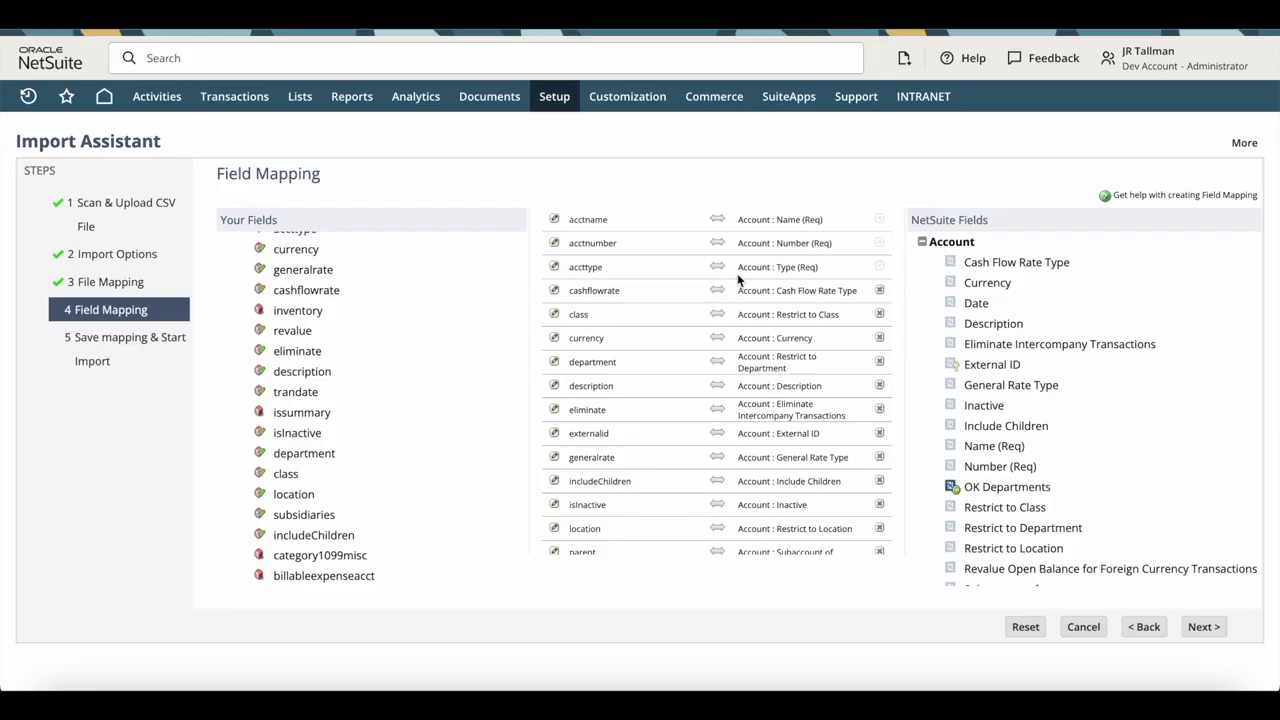
scroll(737, 279, down, 3)
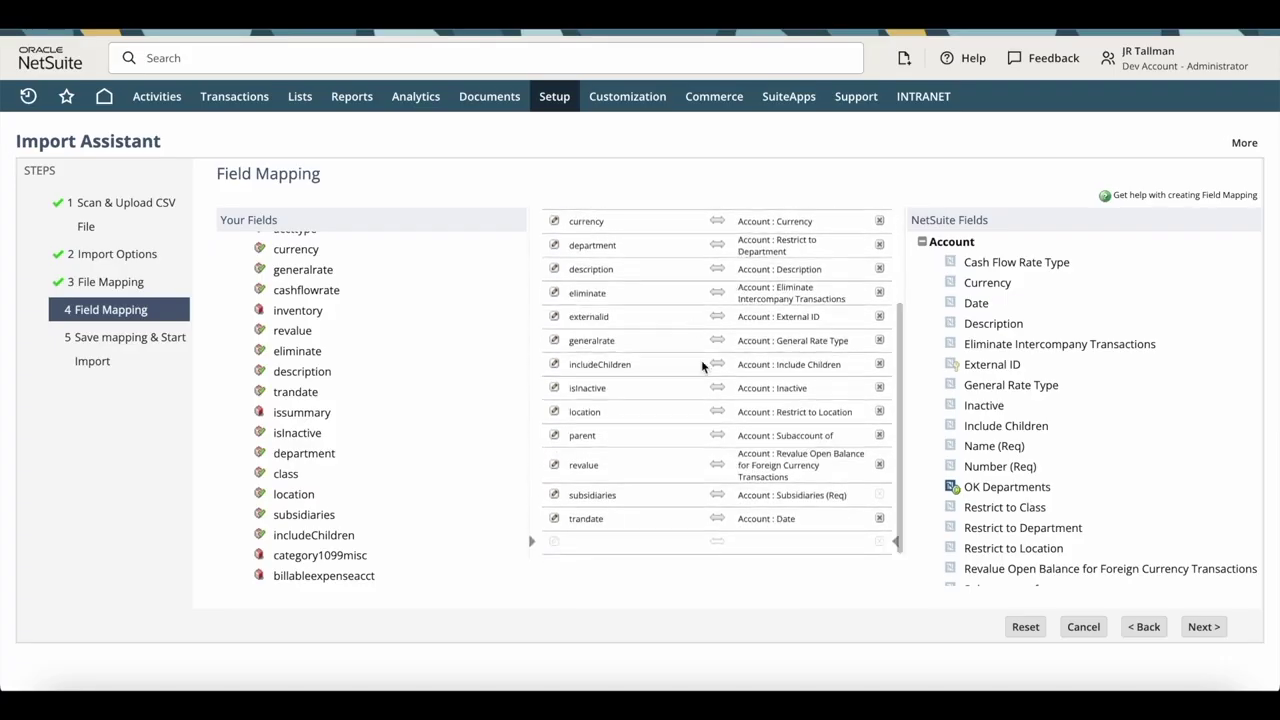
scroll(633, 404, up, 3)
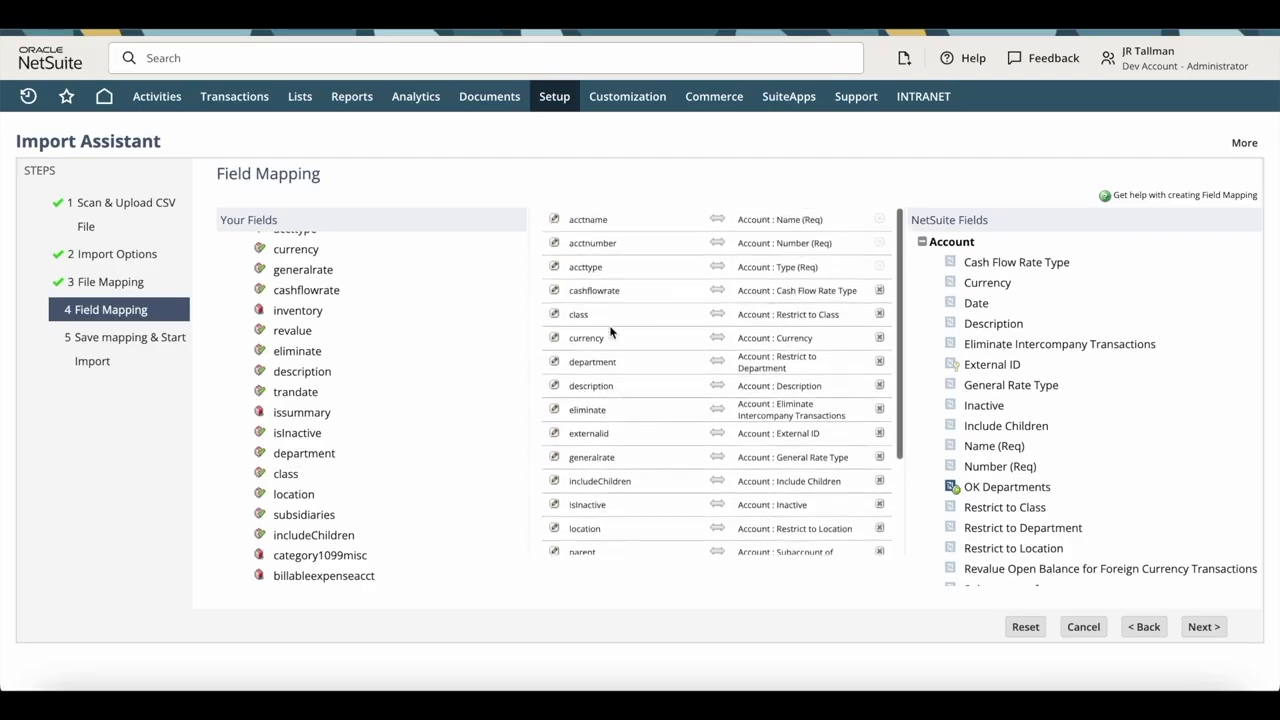
- Check the reference type options of the mapped Subsidiaries field and confirm Names as its reference type
scroll(611, 332, down, 1)
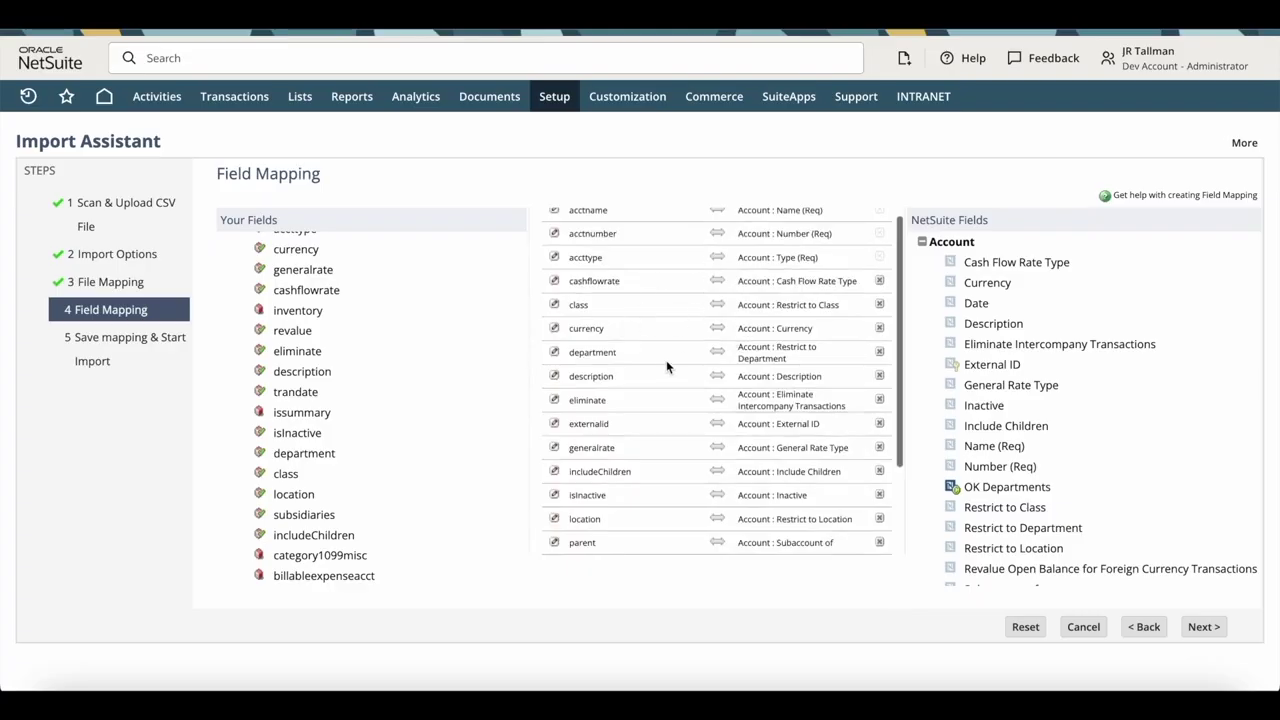
scroll(666, 360, down, 5)
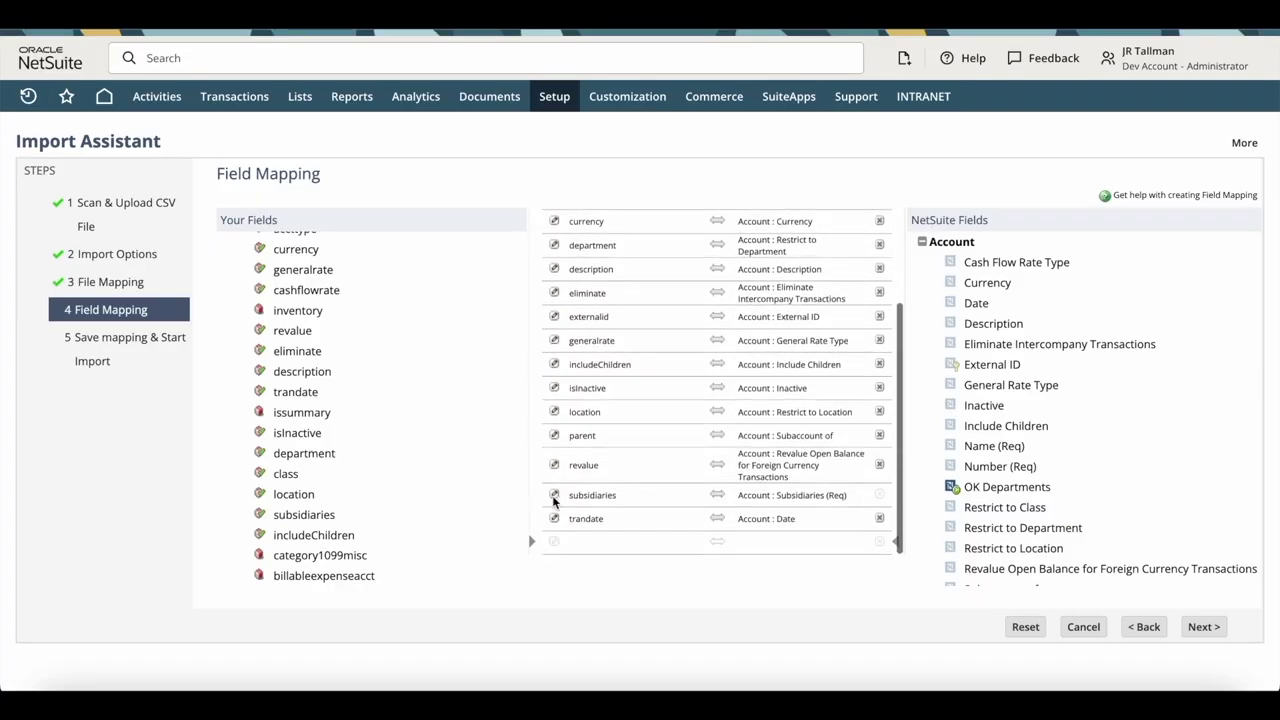
click(554, 496)
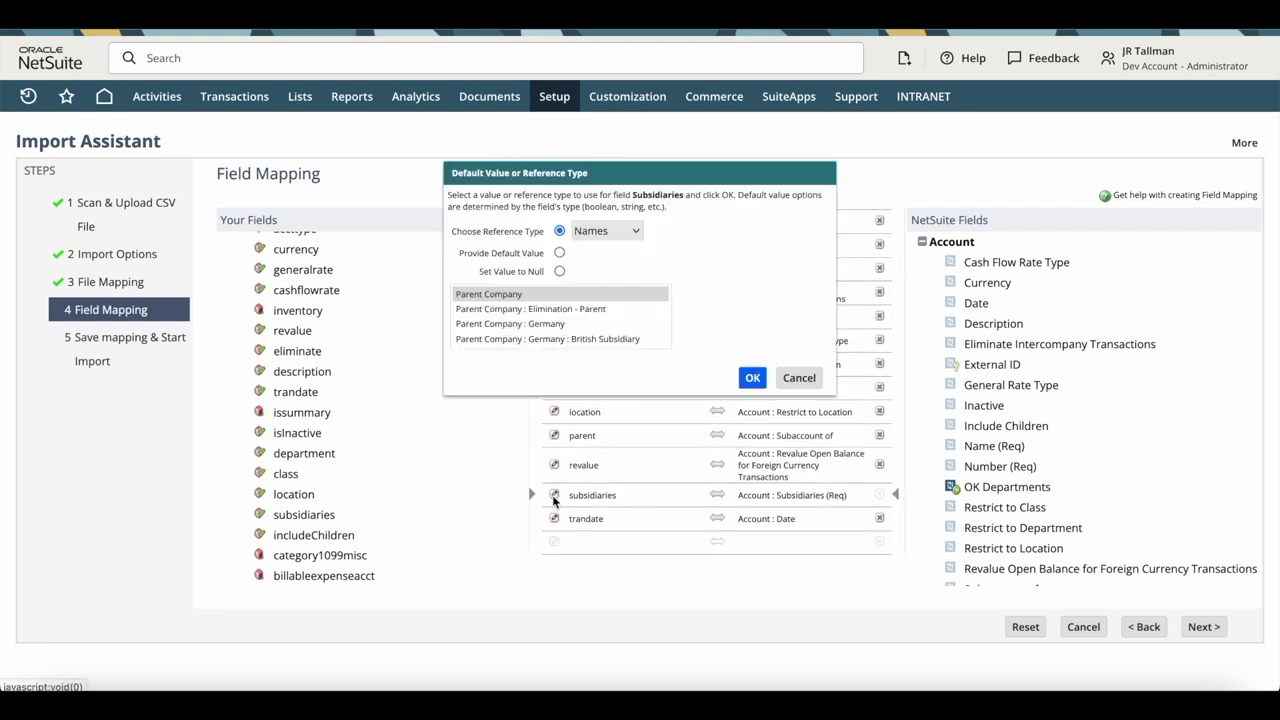
click(591, 235)
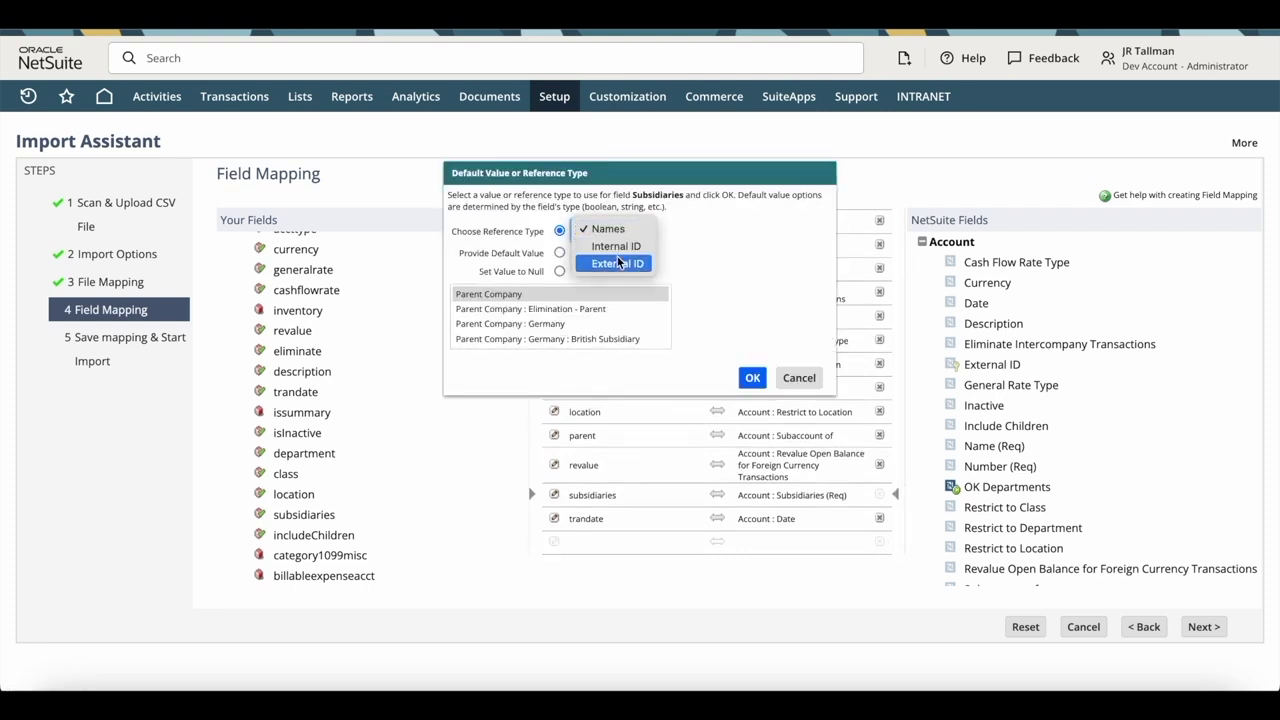
click(640, 229)
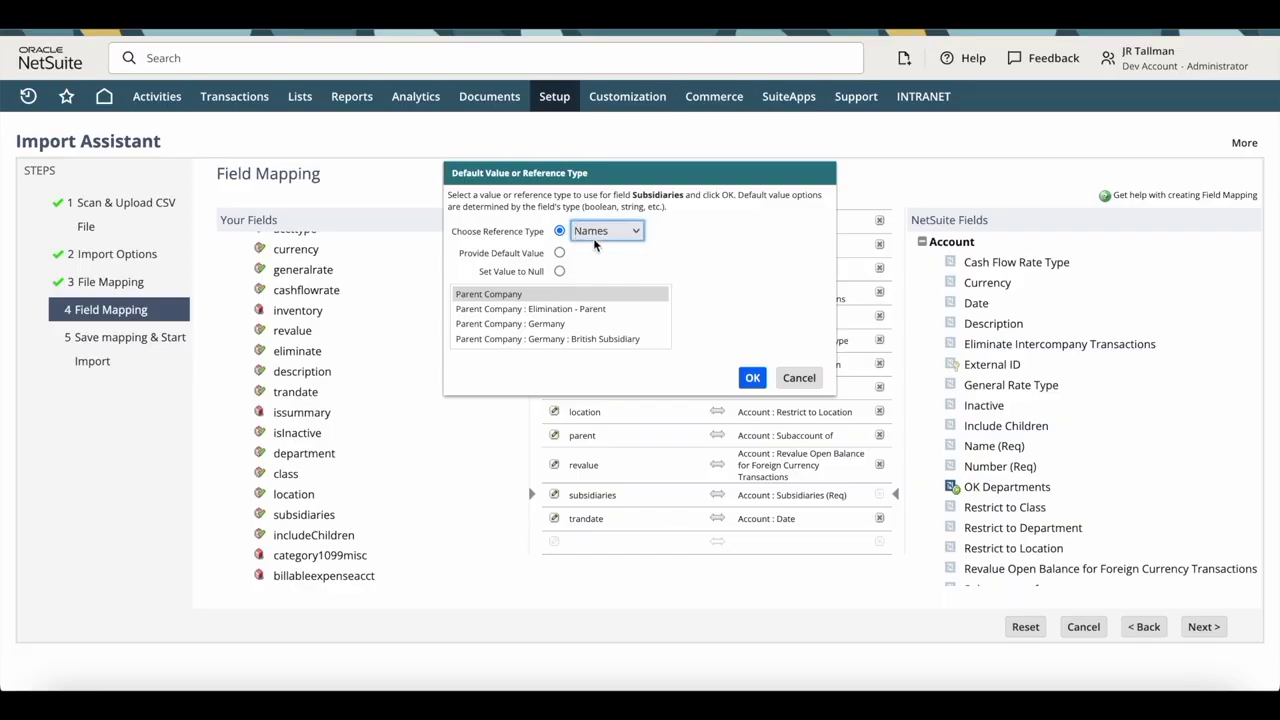
click(752, 378)
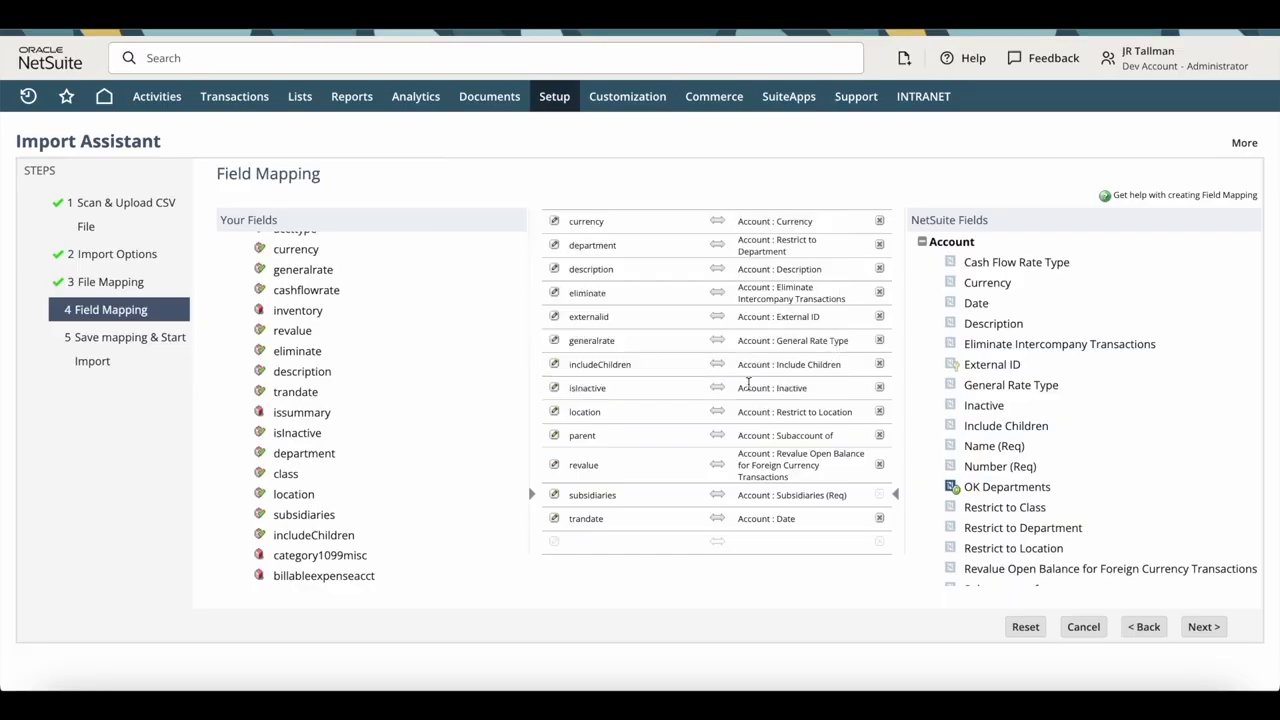
scroll(712, 349, up, 3)
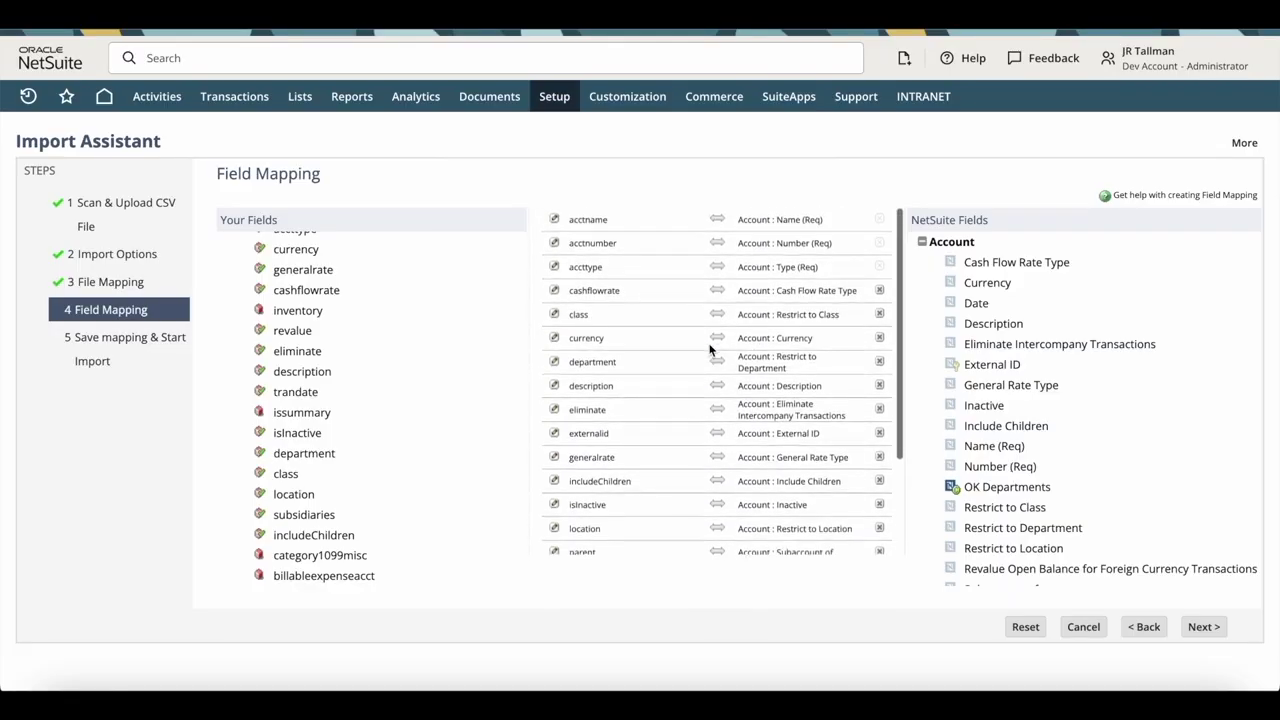
- Proceed to saving the mapping, name the import map CoA Upload, and save and run the import
click(1196, 626)
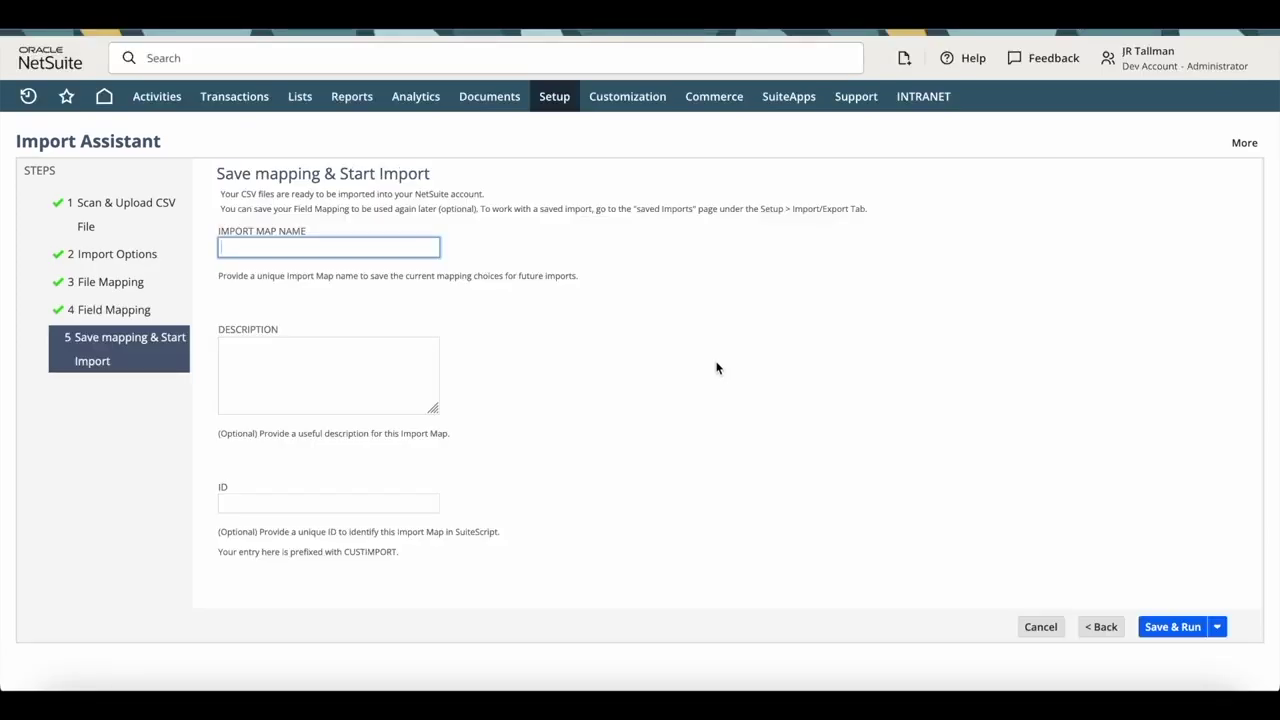
text(CoA Upload)
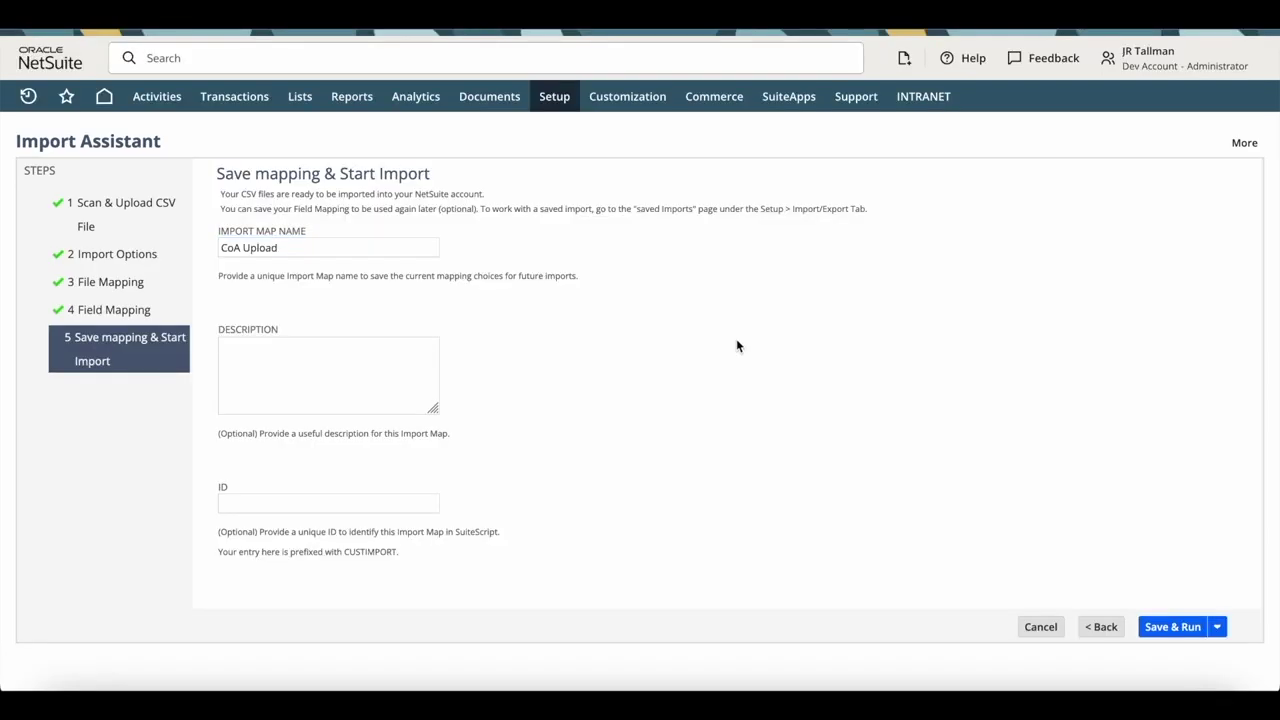
click(300, 358)
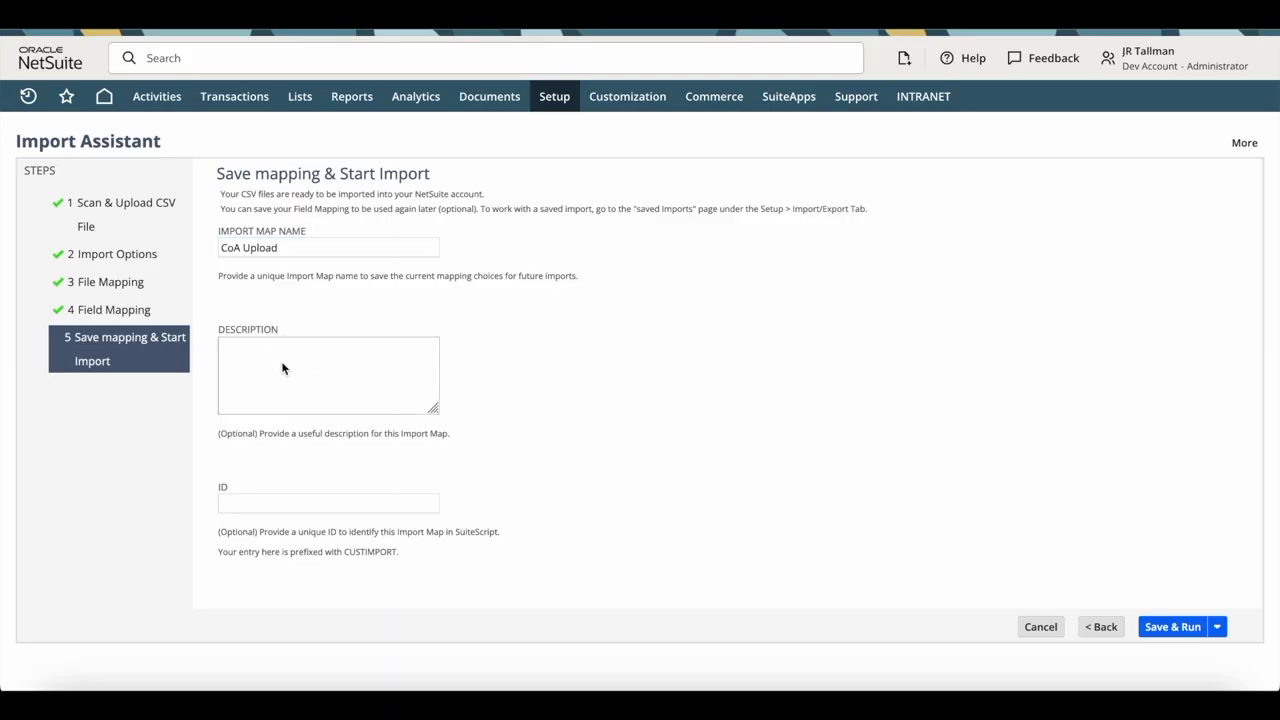
click(222, 503)
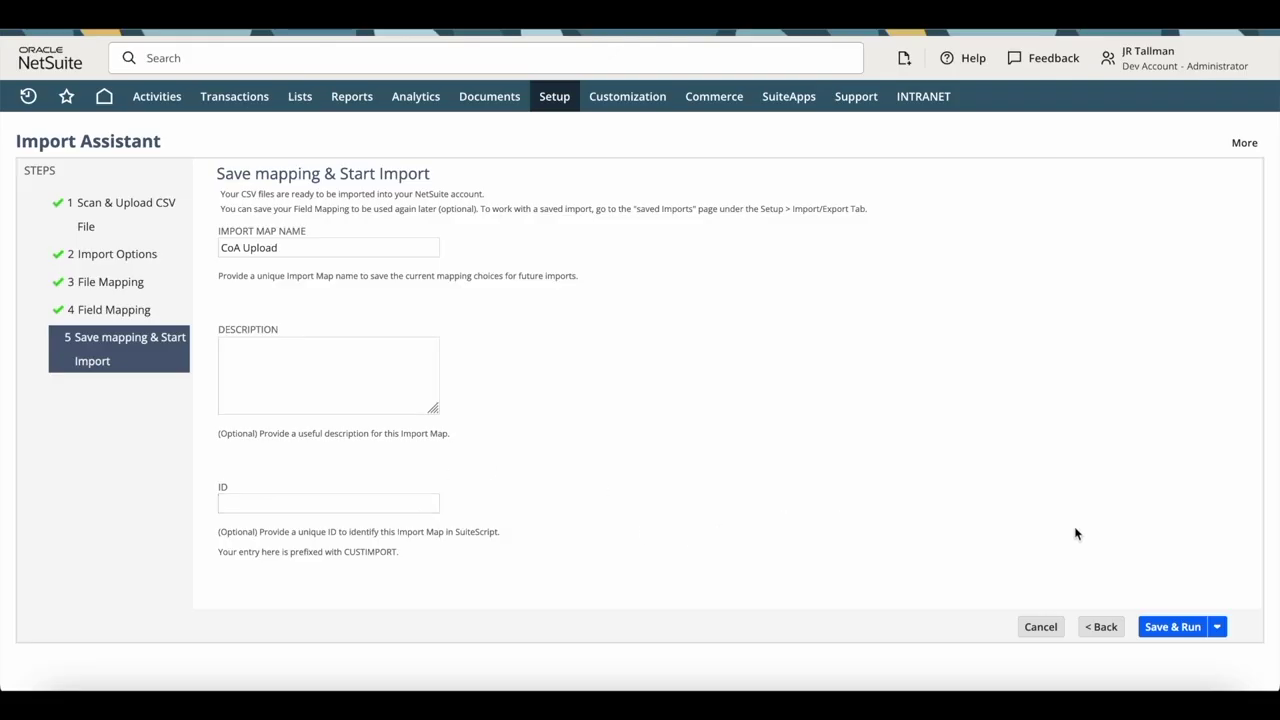
click(1168, 628)
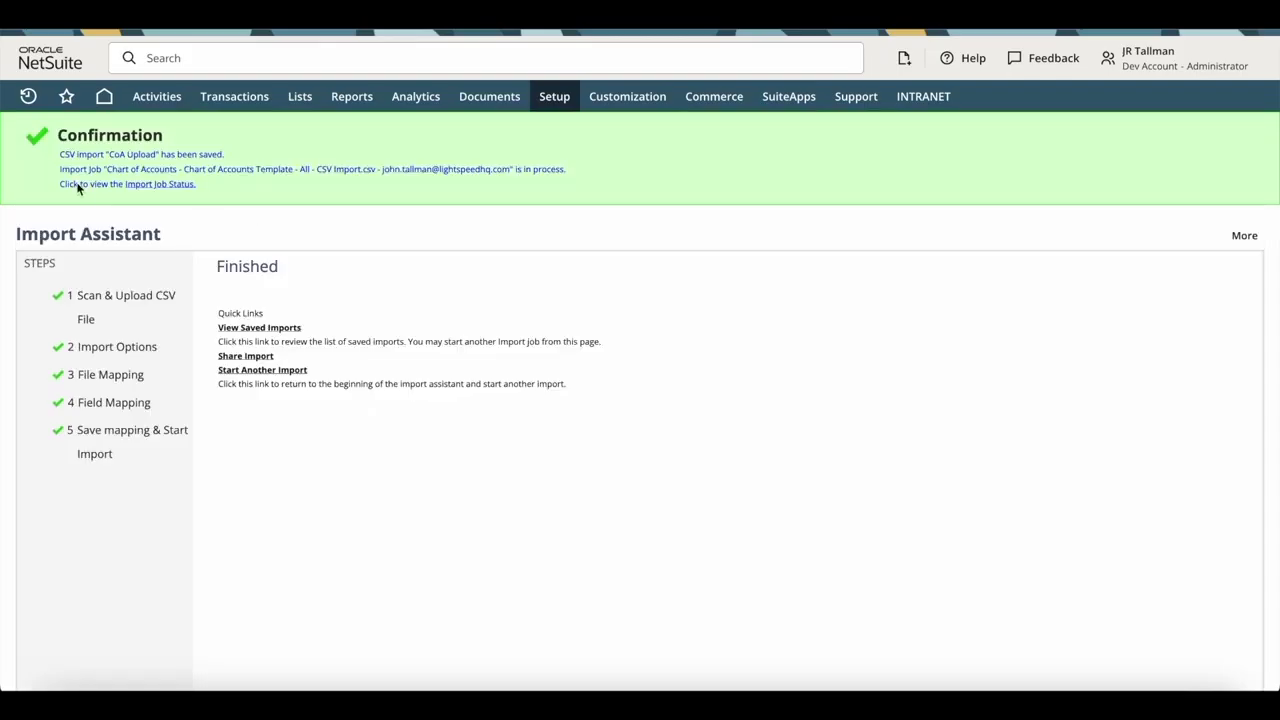
- Open the CSV import job status and reverse the date sort order of the job list
click(159, 184)
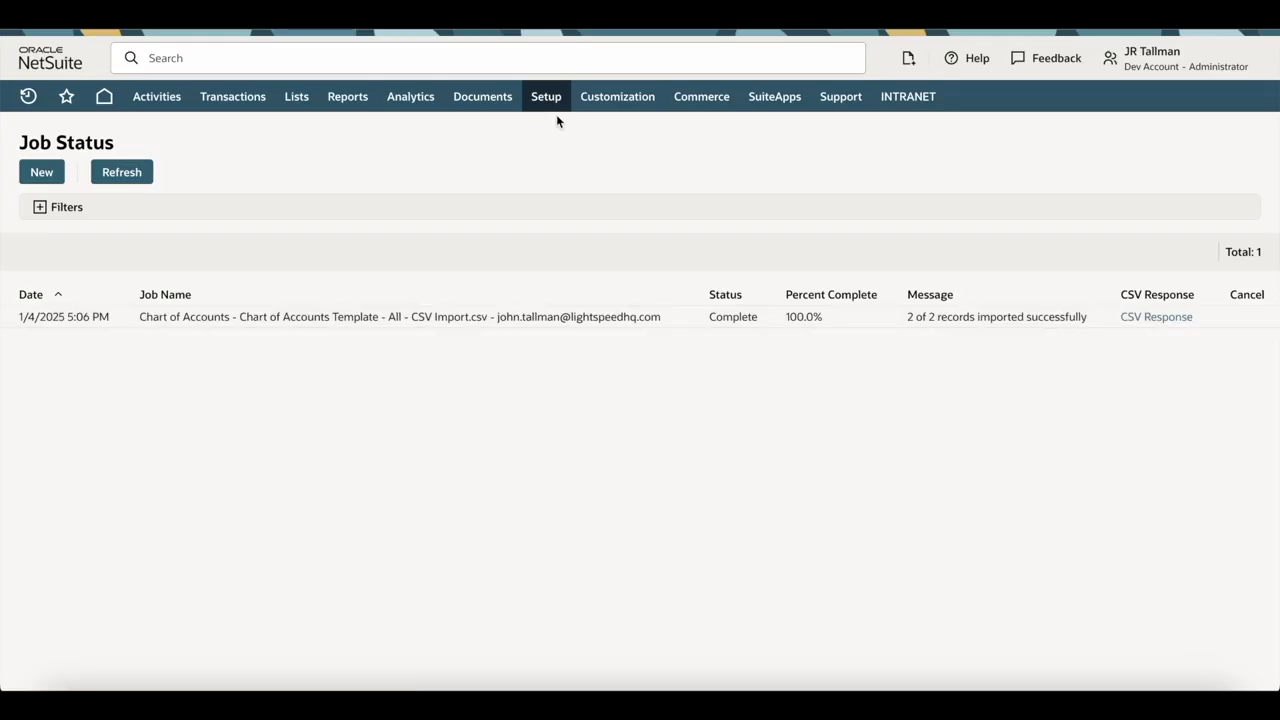
mouse_move(556, 110)
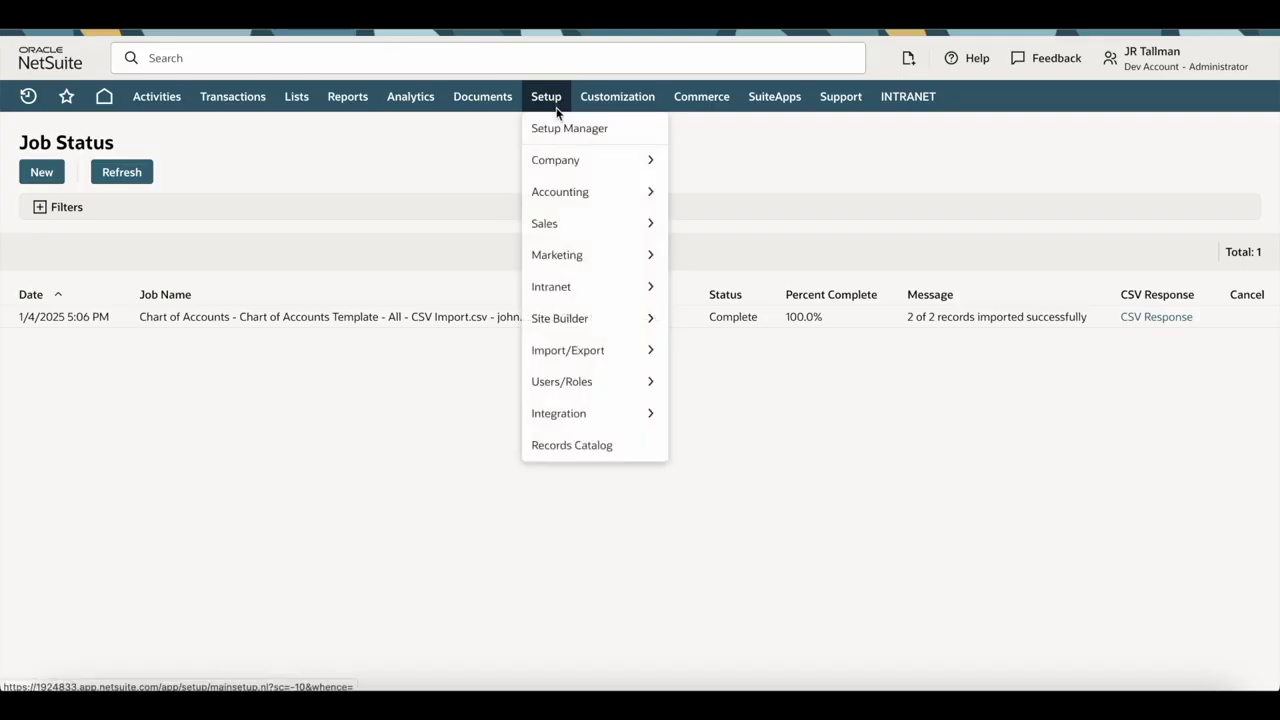
mouse_move(589, 349)
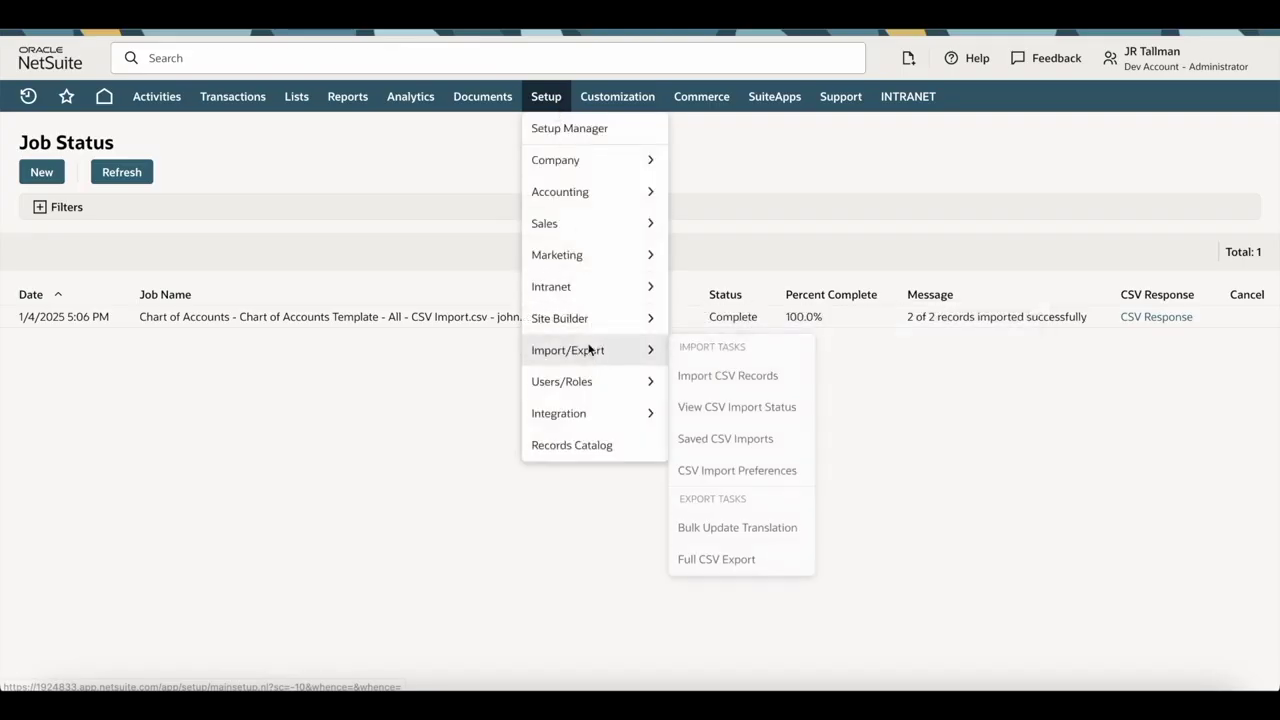
click(729, 408)
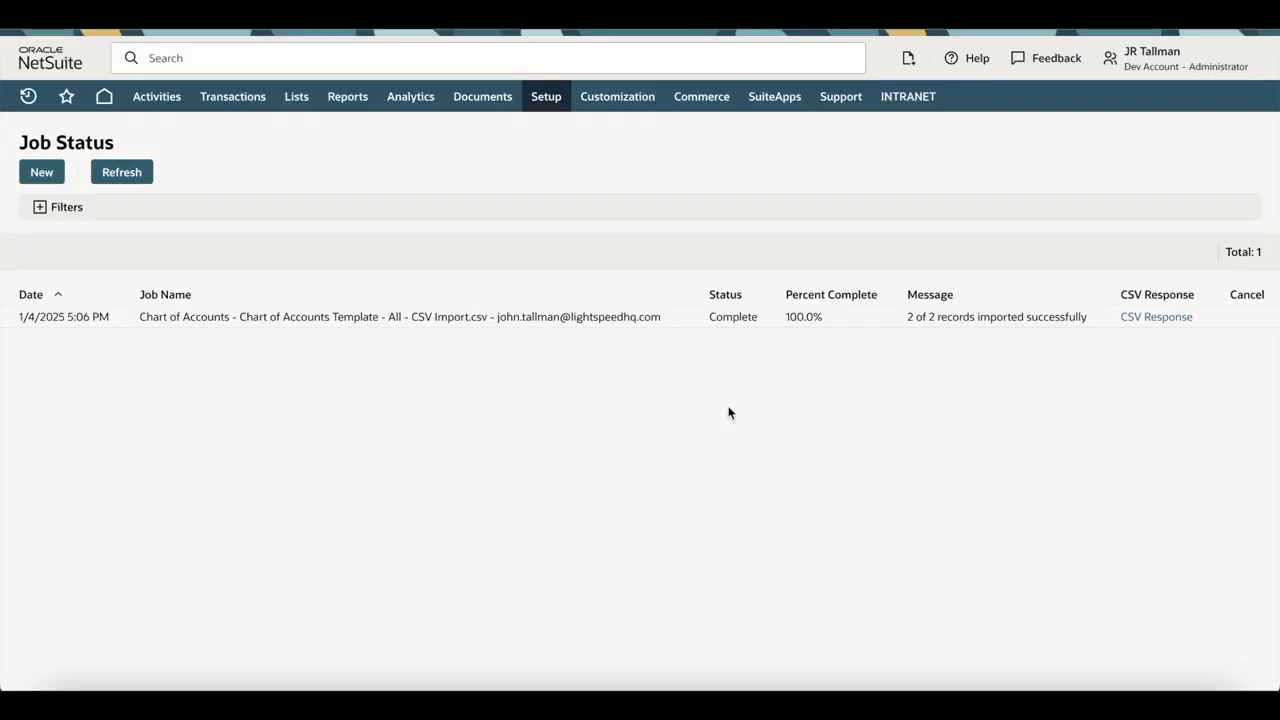
click(57, 295)
click(57, 297)
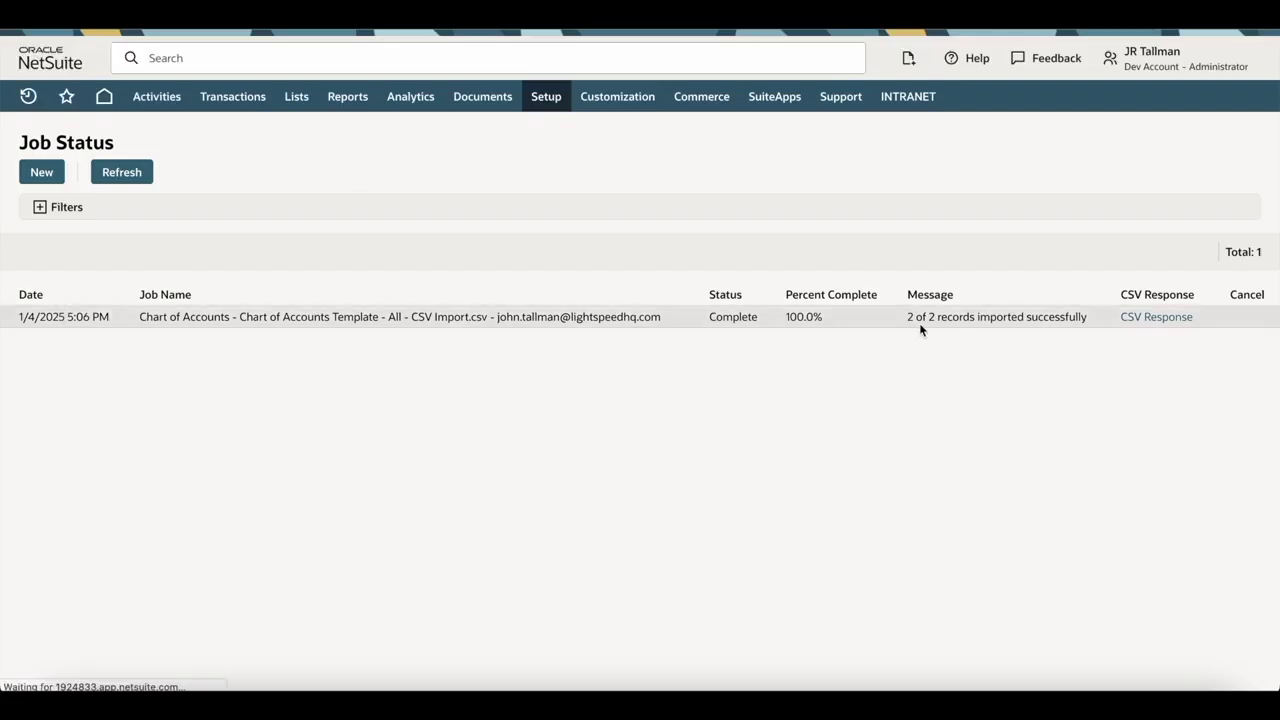
mouse_move(547, 104)
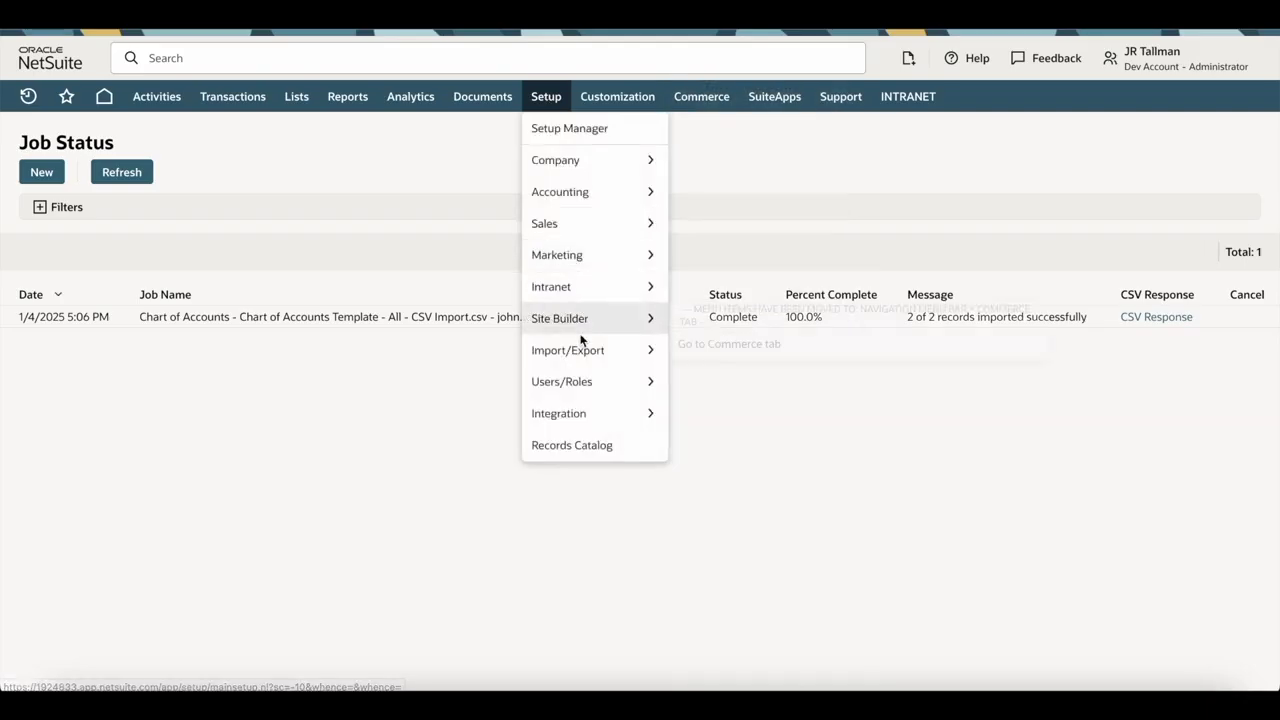
mouse_move(580, 349)
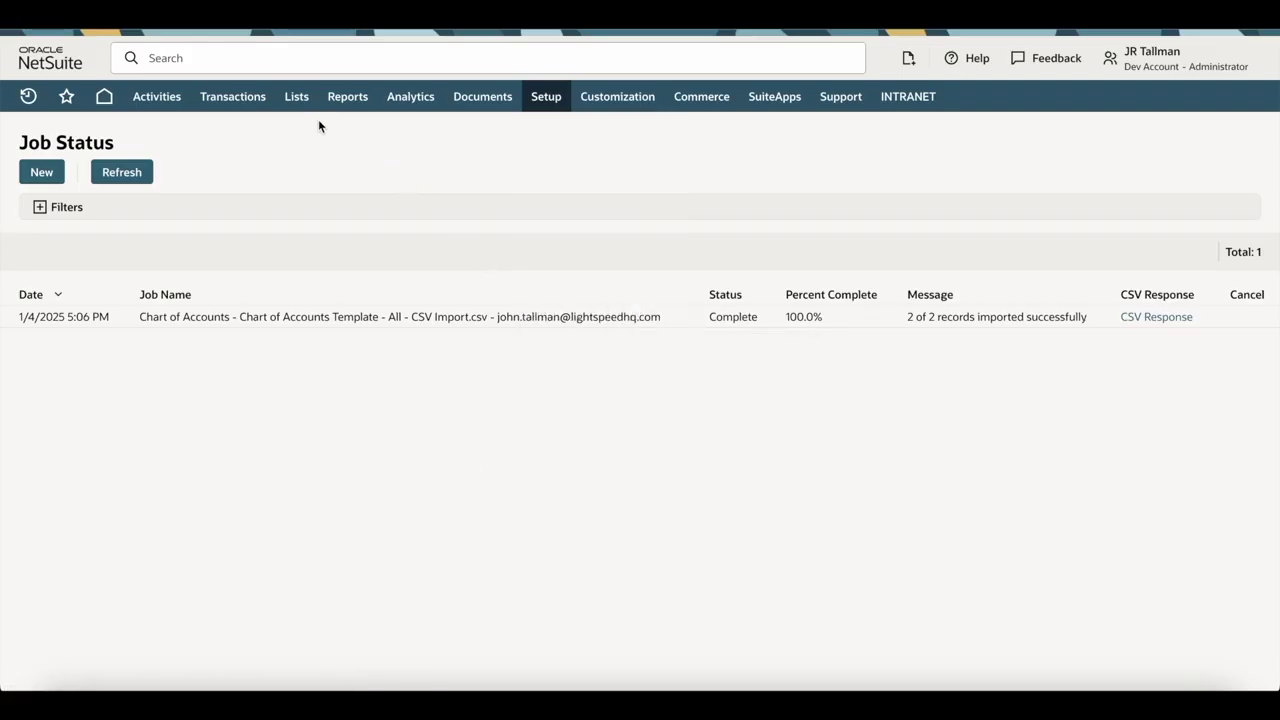
- Open the Chart of Accounts list and look for the imported Wells Fargo Checking and Subscription Revenue accounts
mouse_move(300, 105)
mouse_move(309, 160)
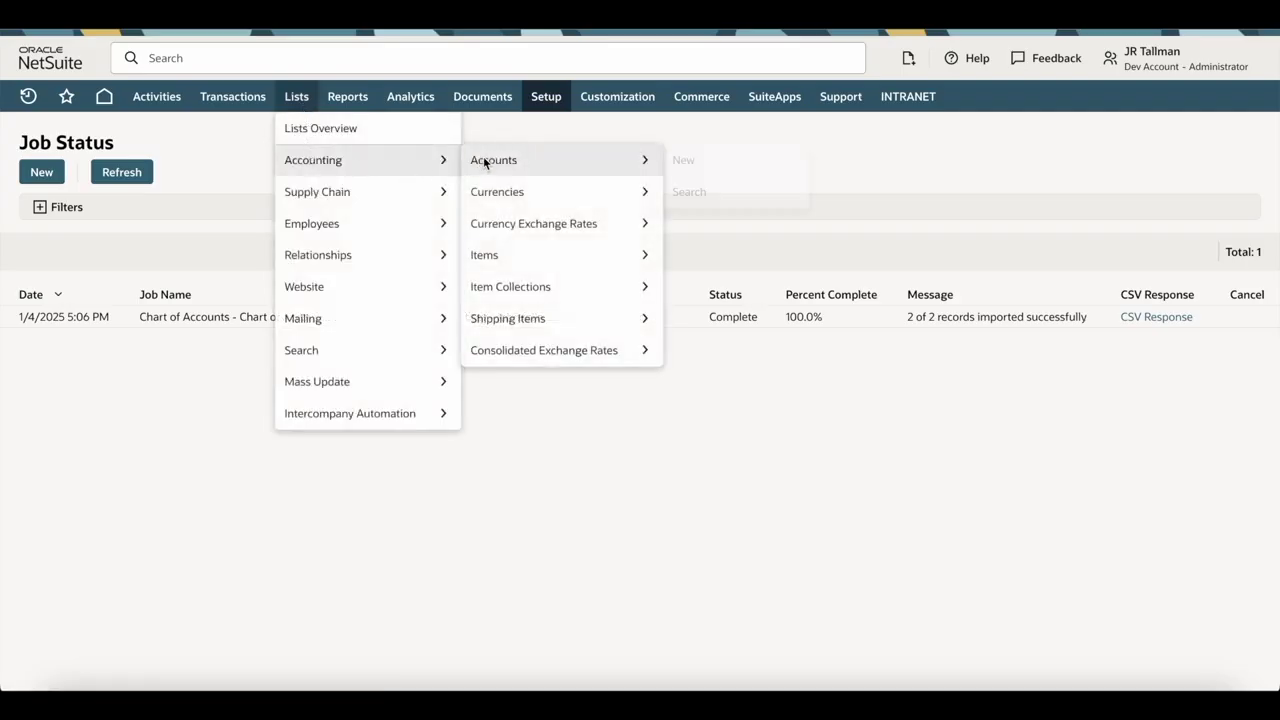
click(480, 161)
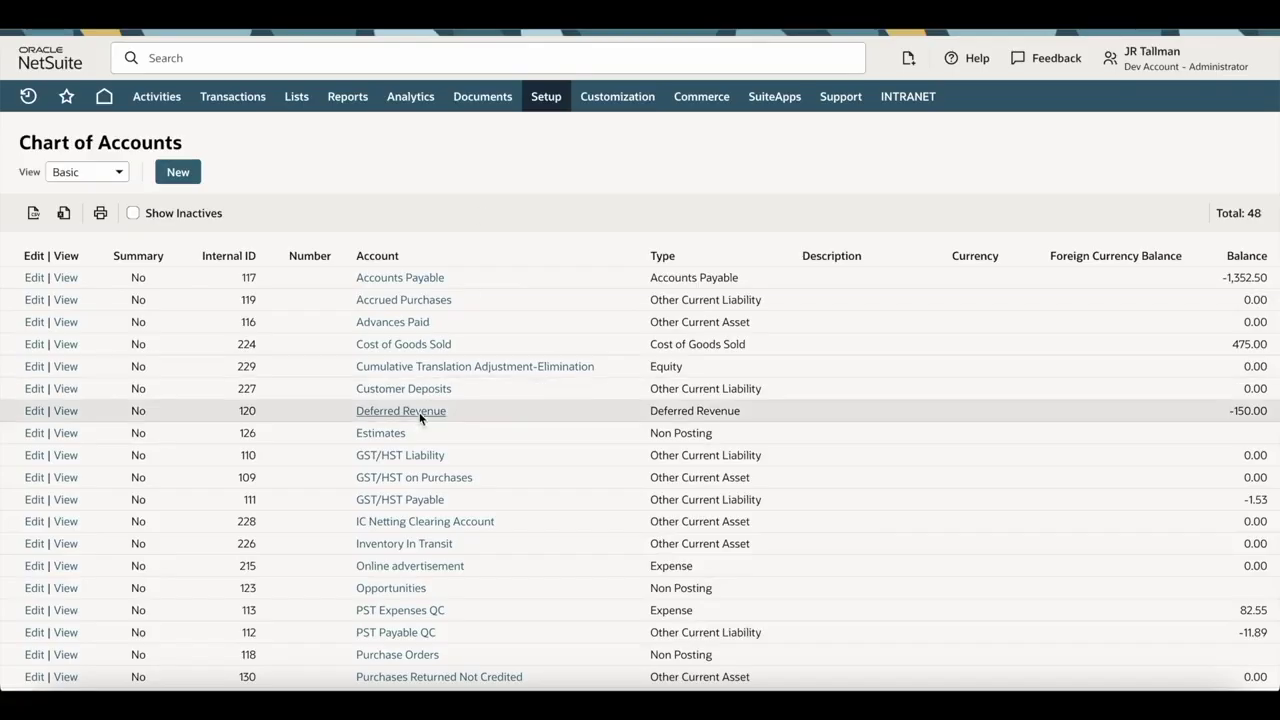
scroll(421, 417, down, 4)
scroll(421, 417, down, 5)
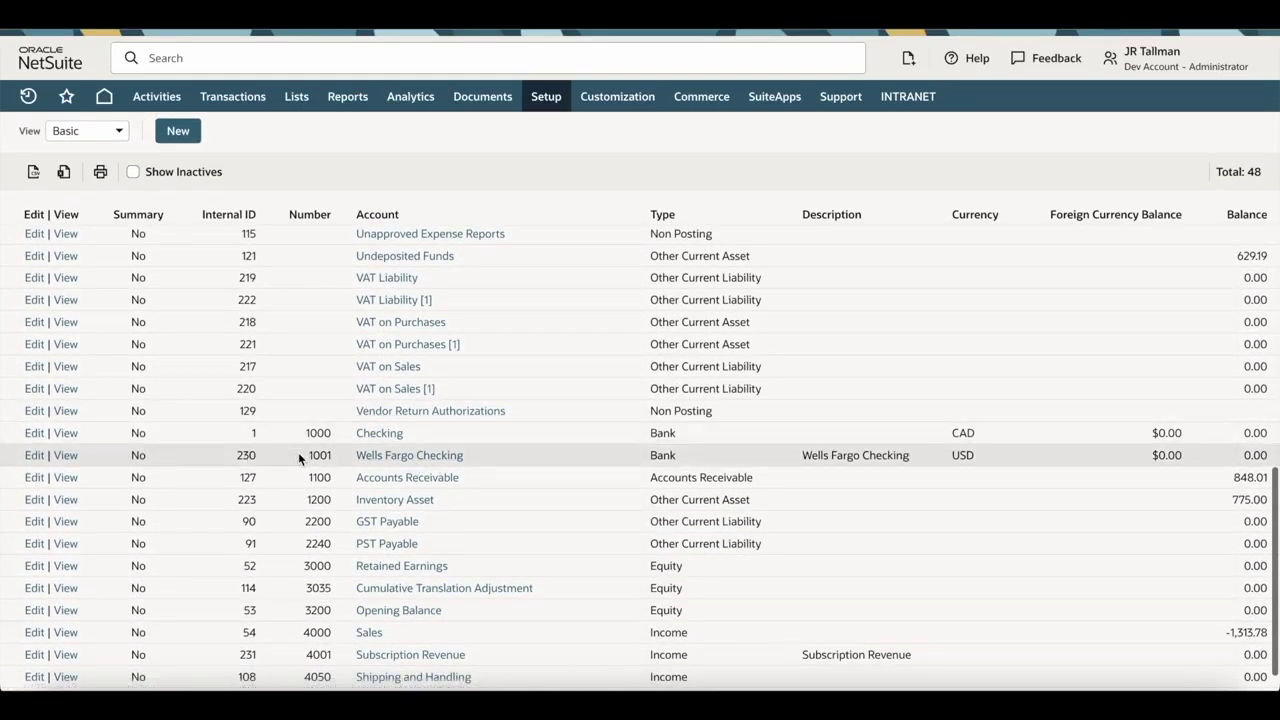
scroll(477, 455, down, 1)
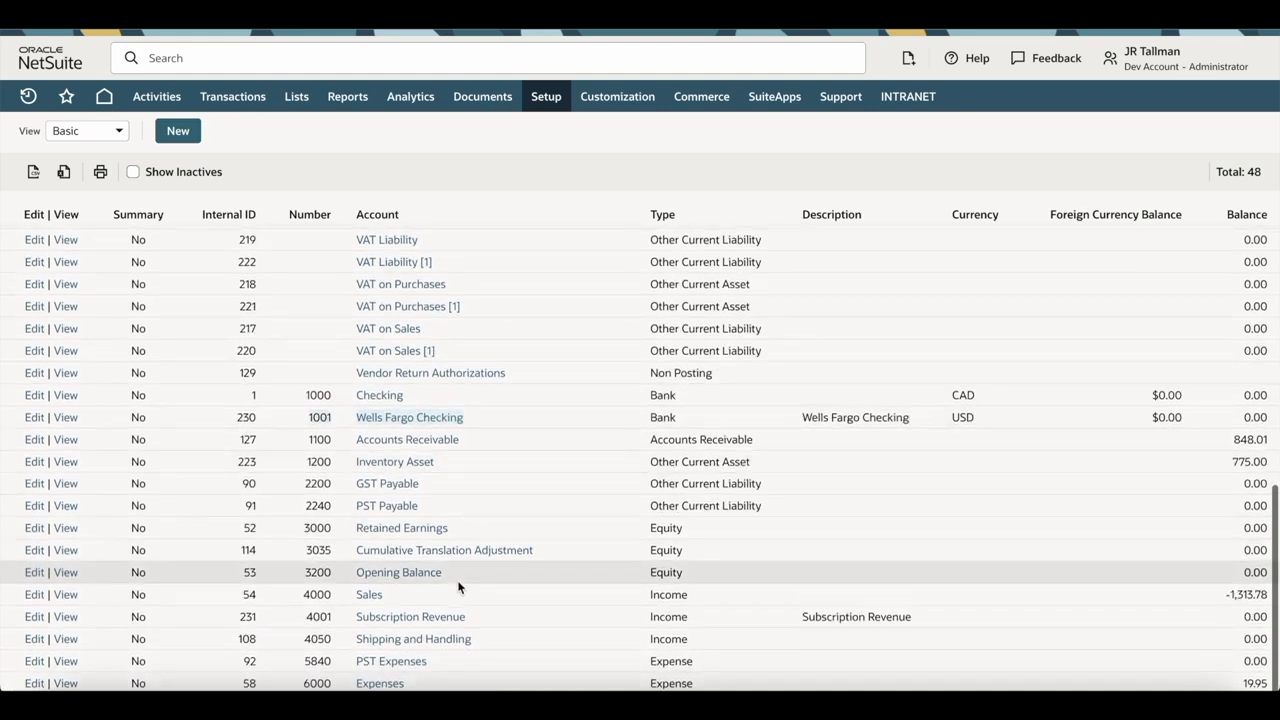
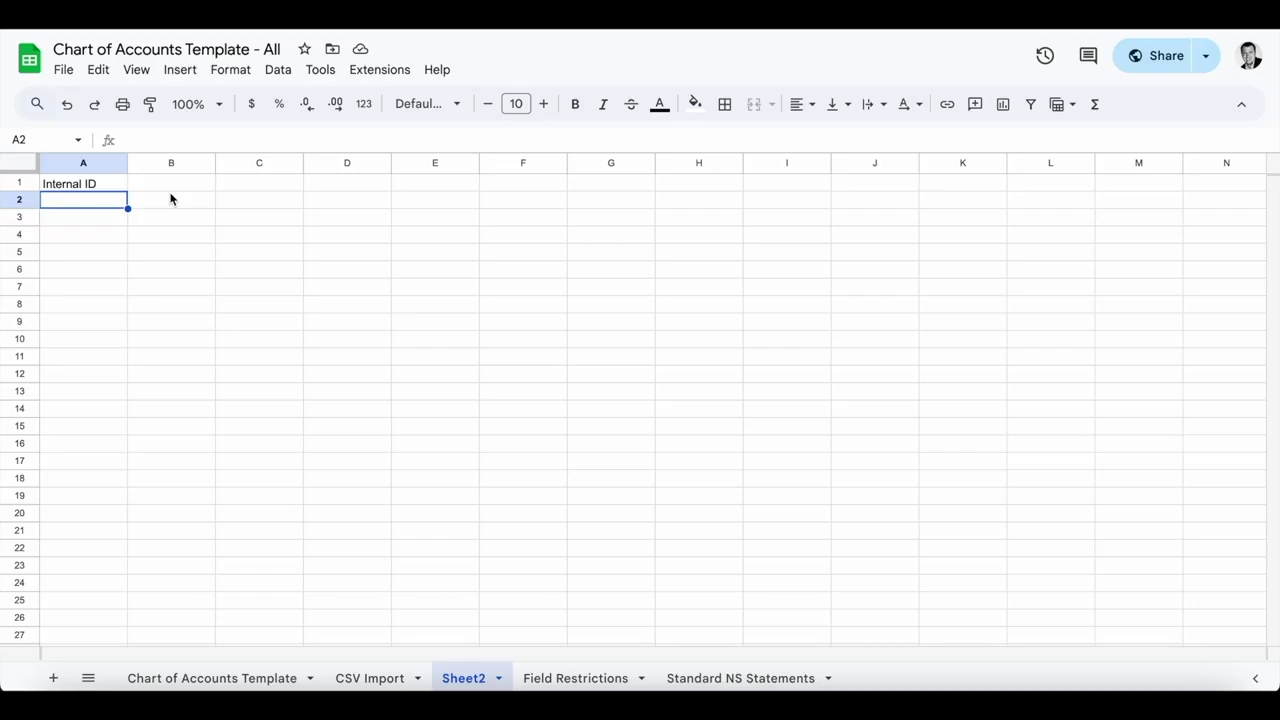
- In Sheet2 of the template spreadsheet, enter 1 under Internal ID and add an External ID column with the value 1000
click(80, 187)
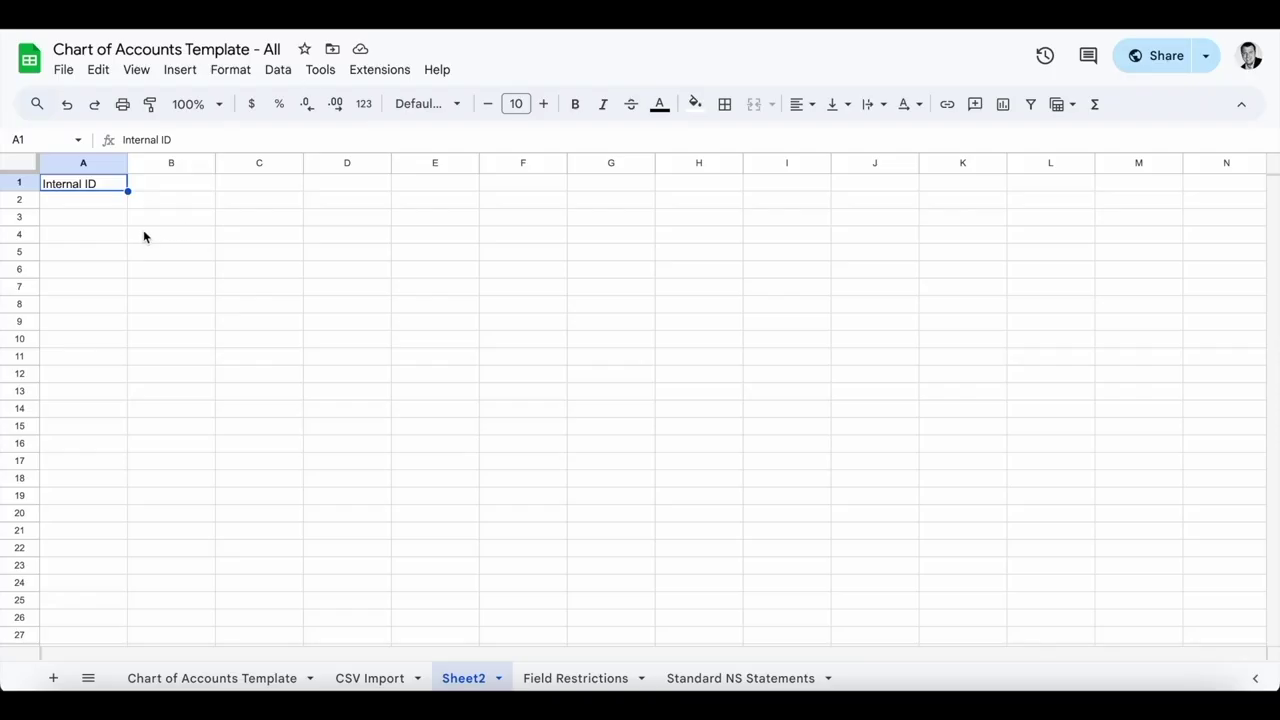
click(94, 204)
text(1)
click(174, 183)
text(Extern)
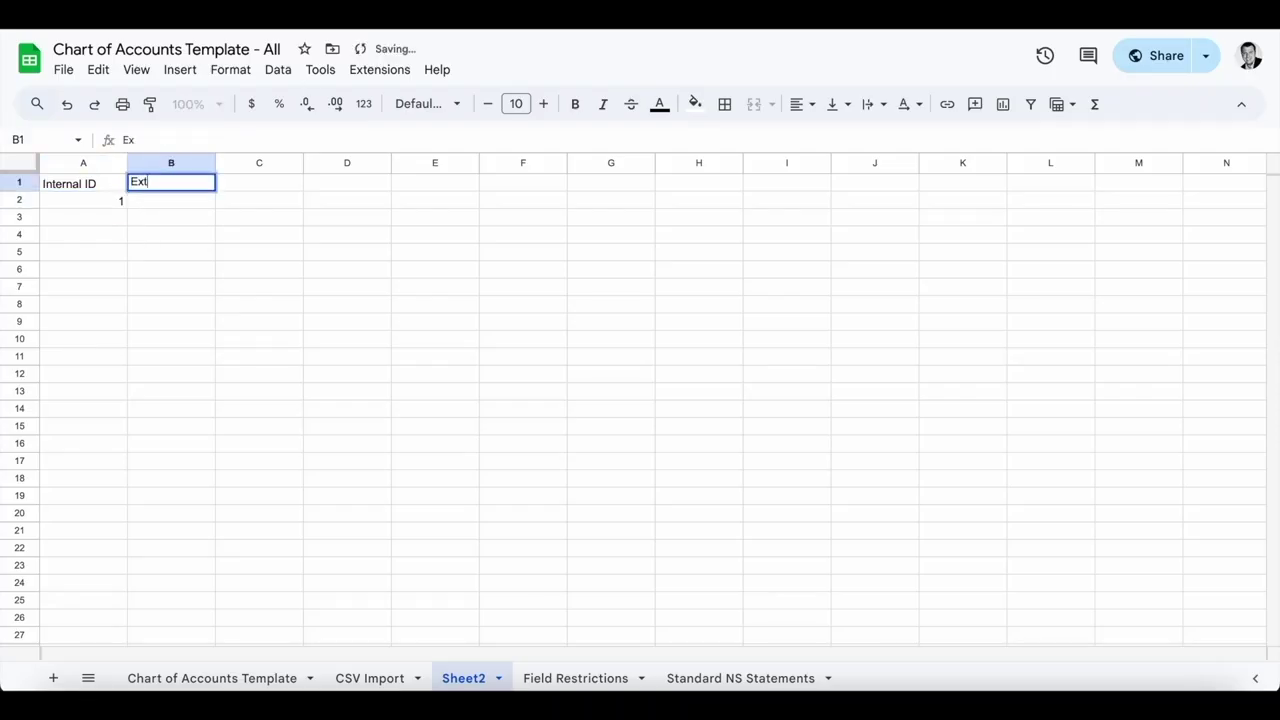
text(al ID)
key(Return)
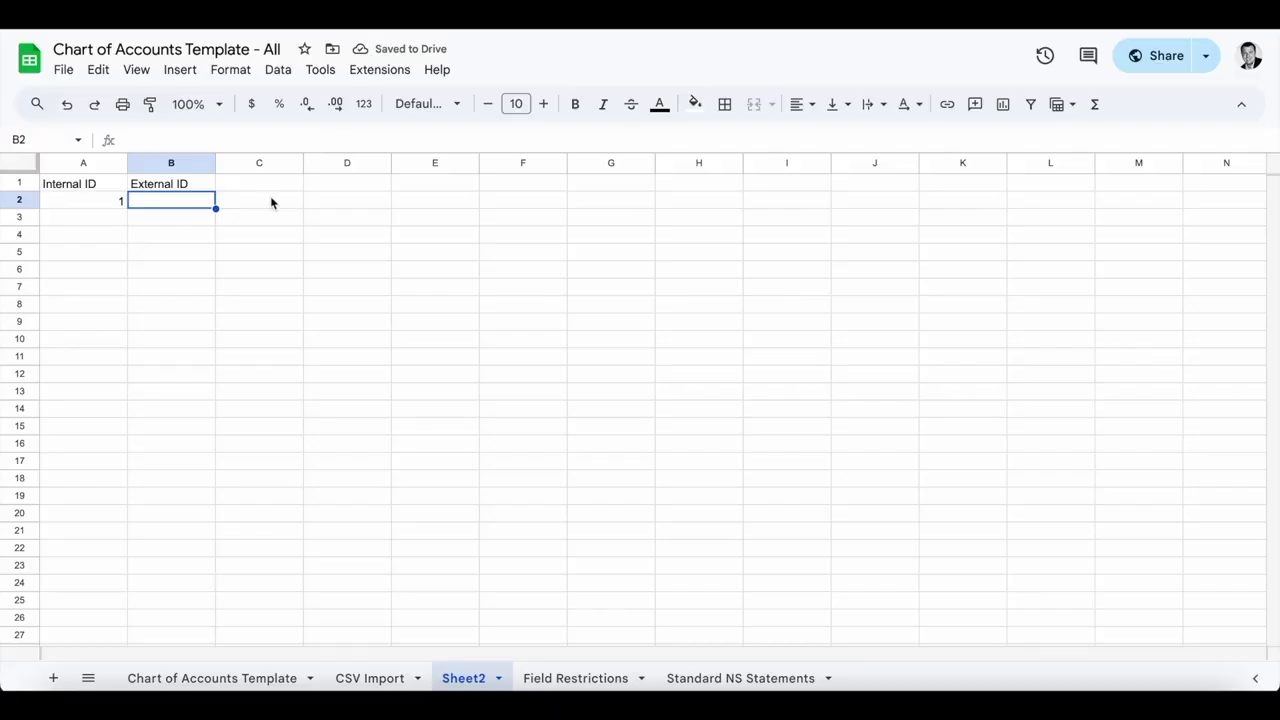
text(1000)
- Add a Name column in C1 and enter Checking Update as the first account's name in C2
click(265, 184)
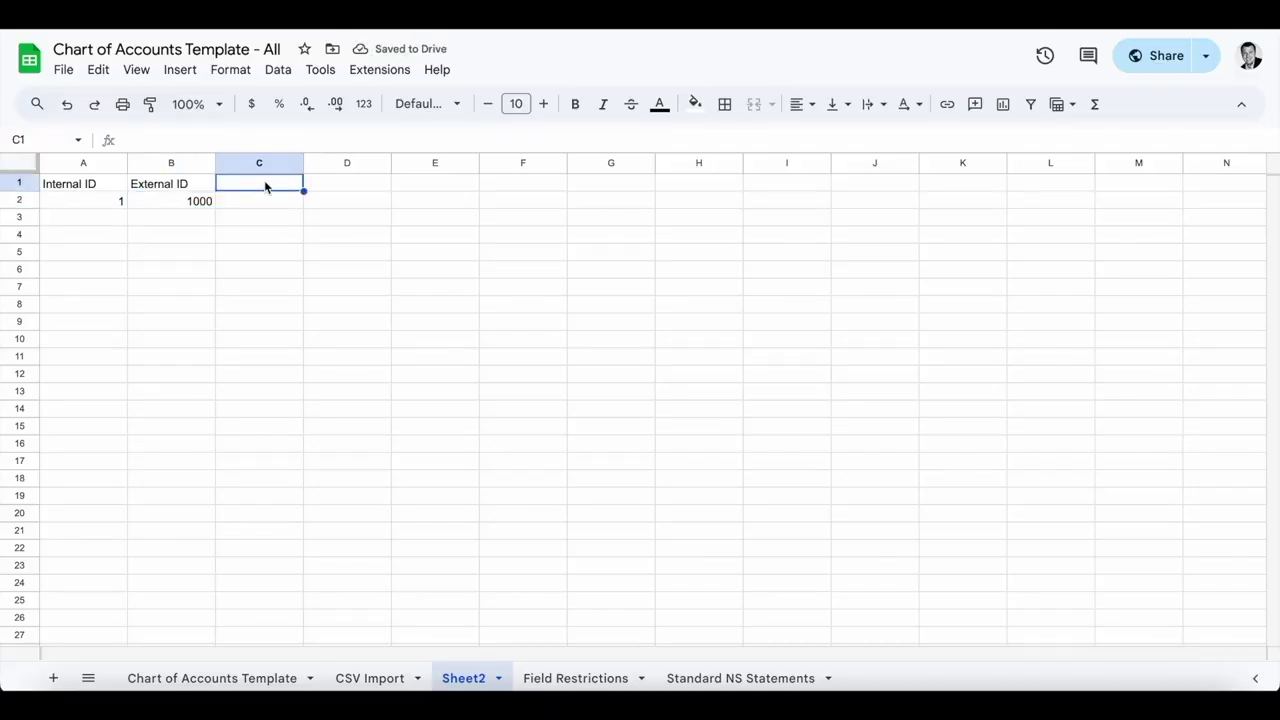
text(Name)
key(Tab)
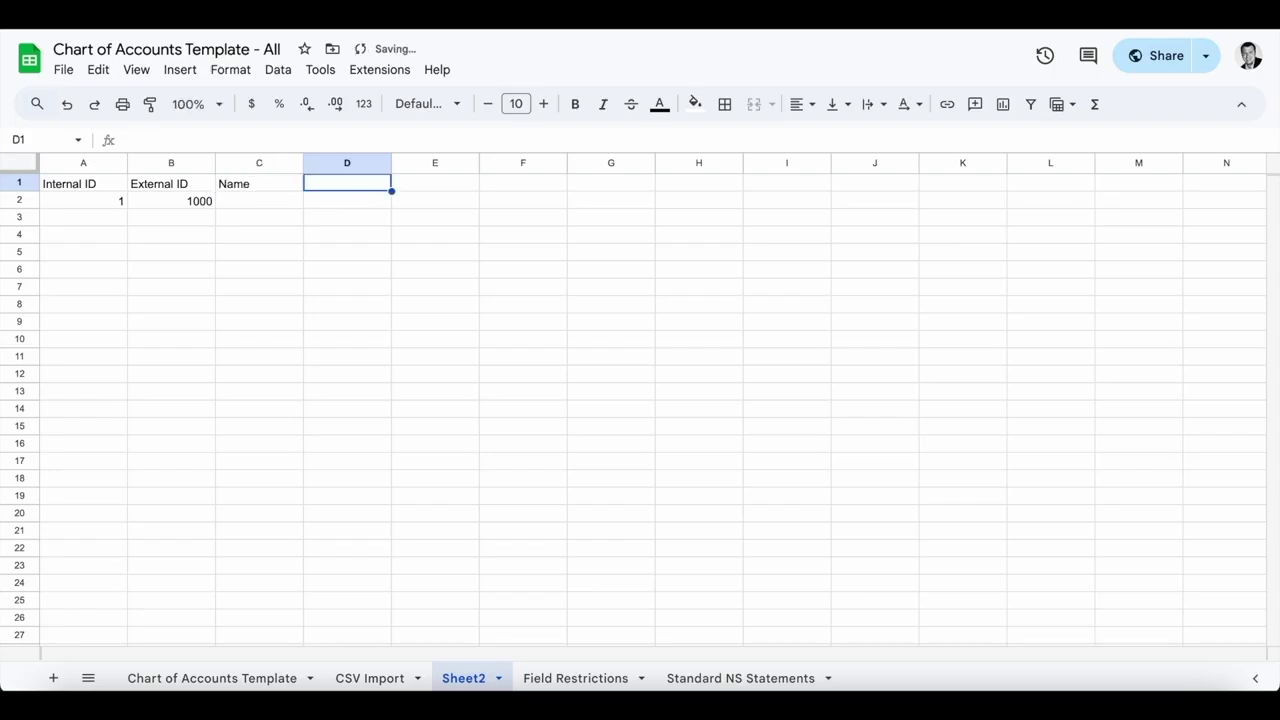
key(Return)
text(Checking Update)
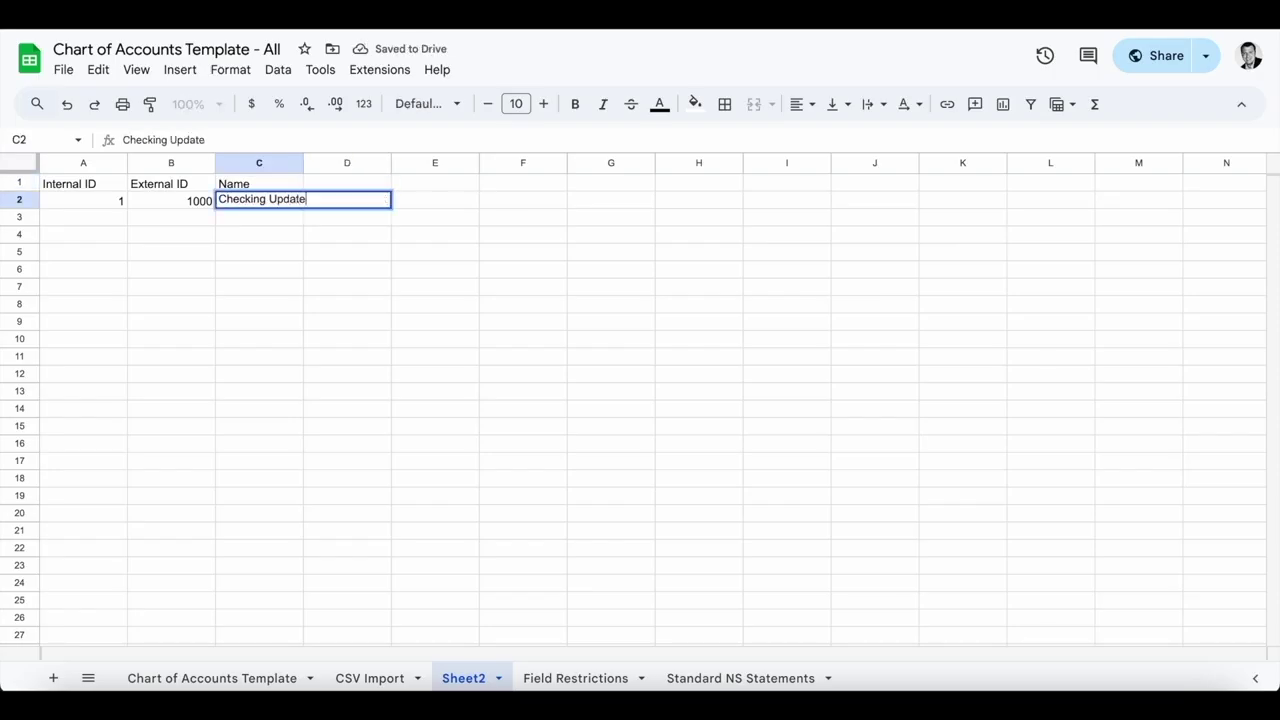
key(Return)
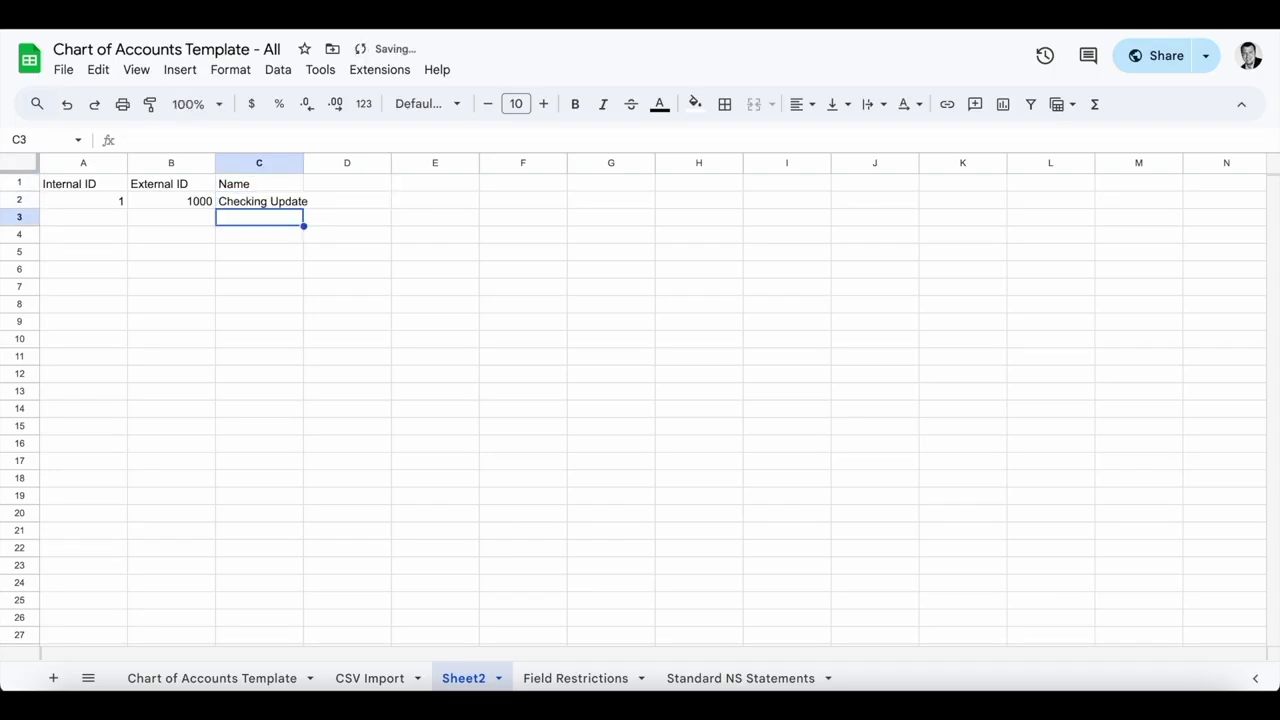
- In row 3 of Sheet2, enter 230 as the Internal ID and 1001 as the External ID for the second account
click(101, 218)
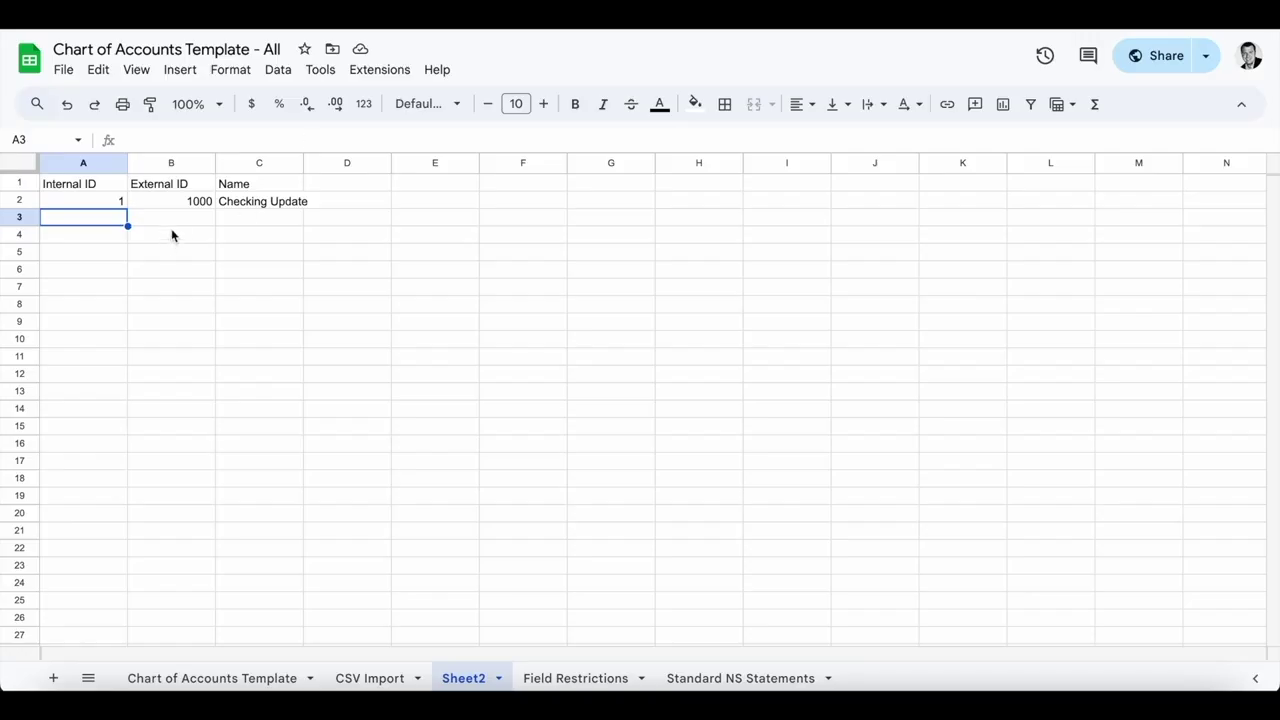
text(230)
key(Tab)
text(1001)
key(Tab)
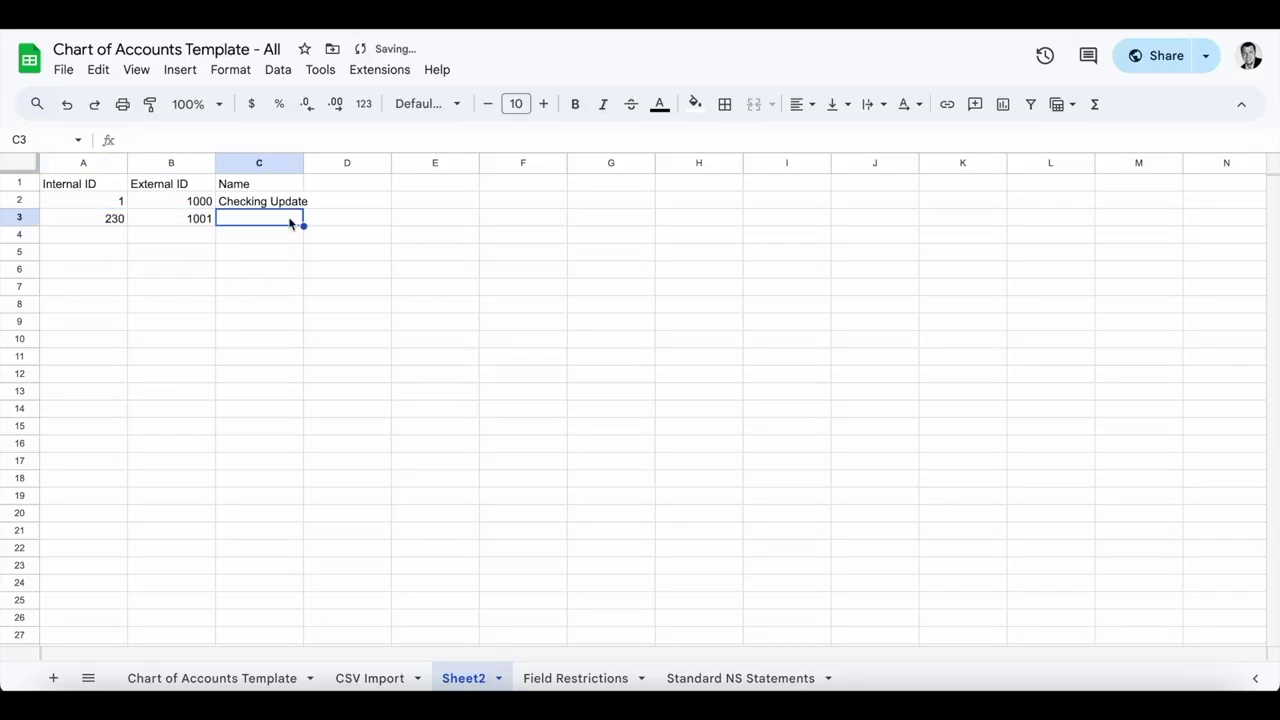
click(196, 221)
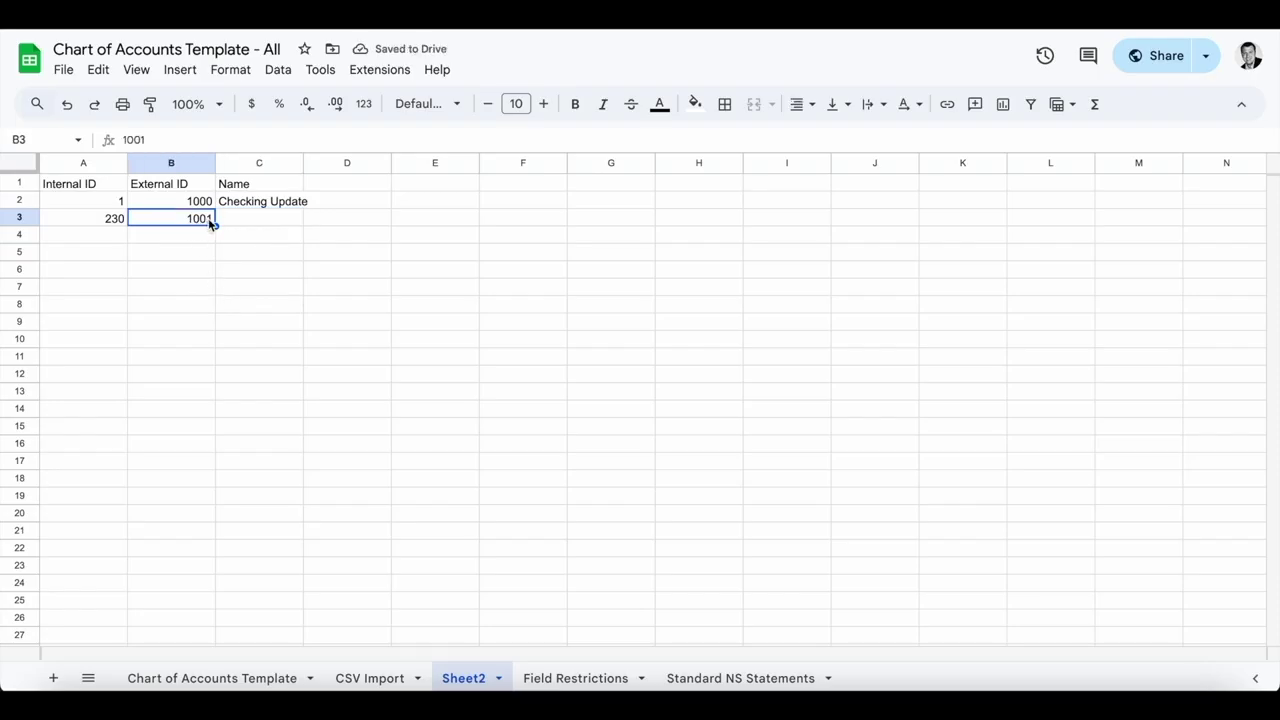
- Enter Wells Fargo Checking 4732 as the second account's Name and fit the Name column's width to its contents
click(249, 224)
text(We)
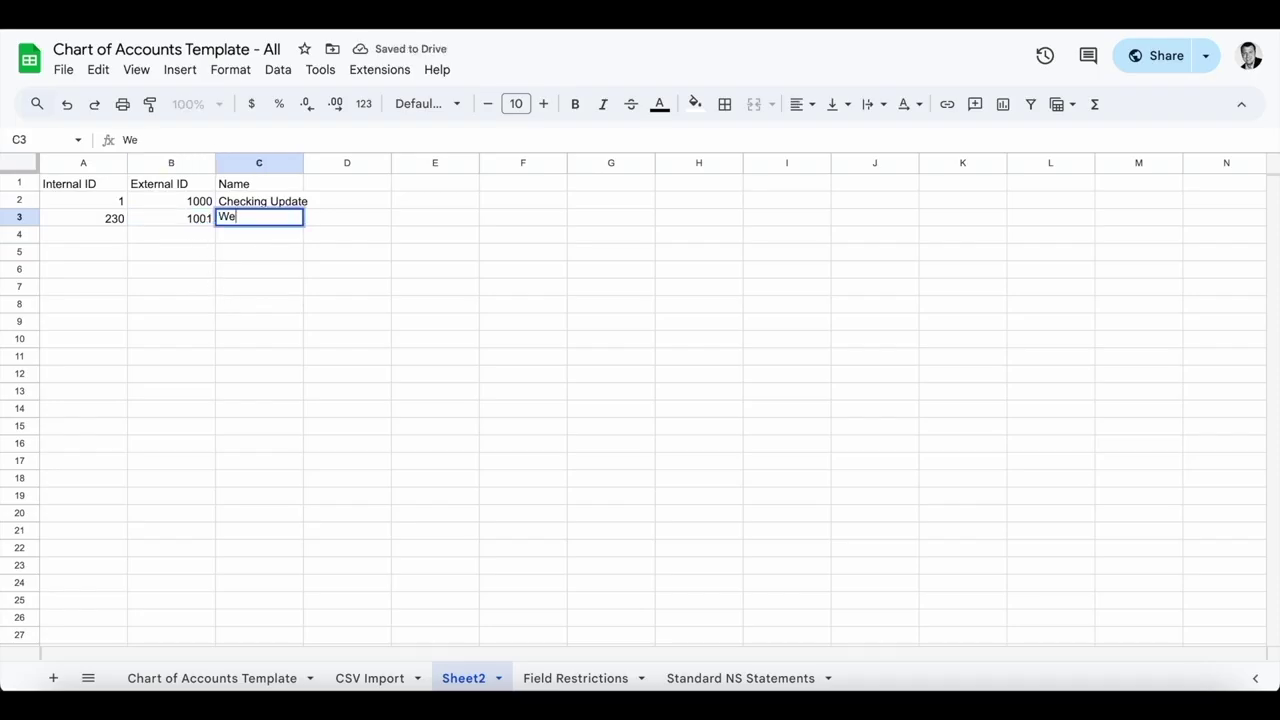
text(lls Fargo Check)
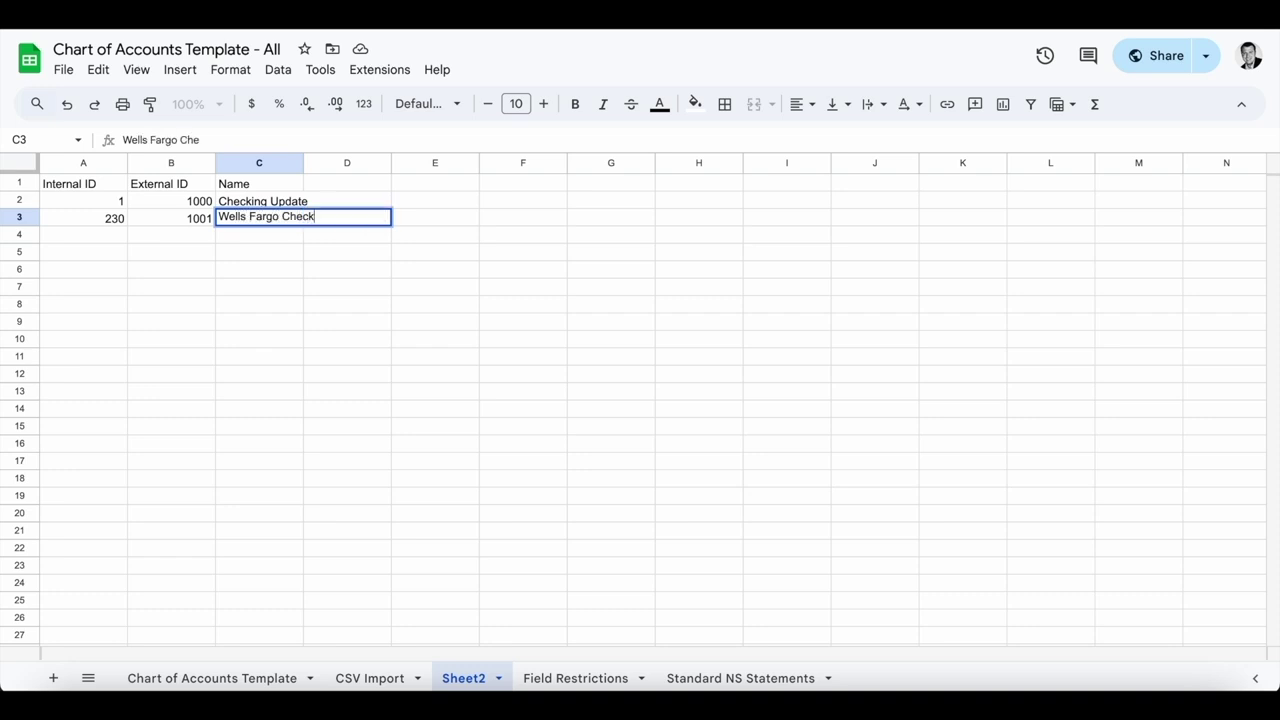
text(ing 4732)
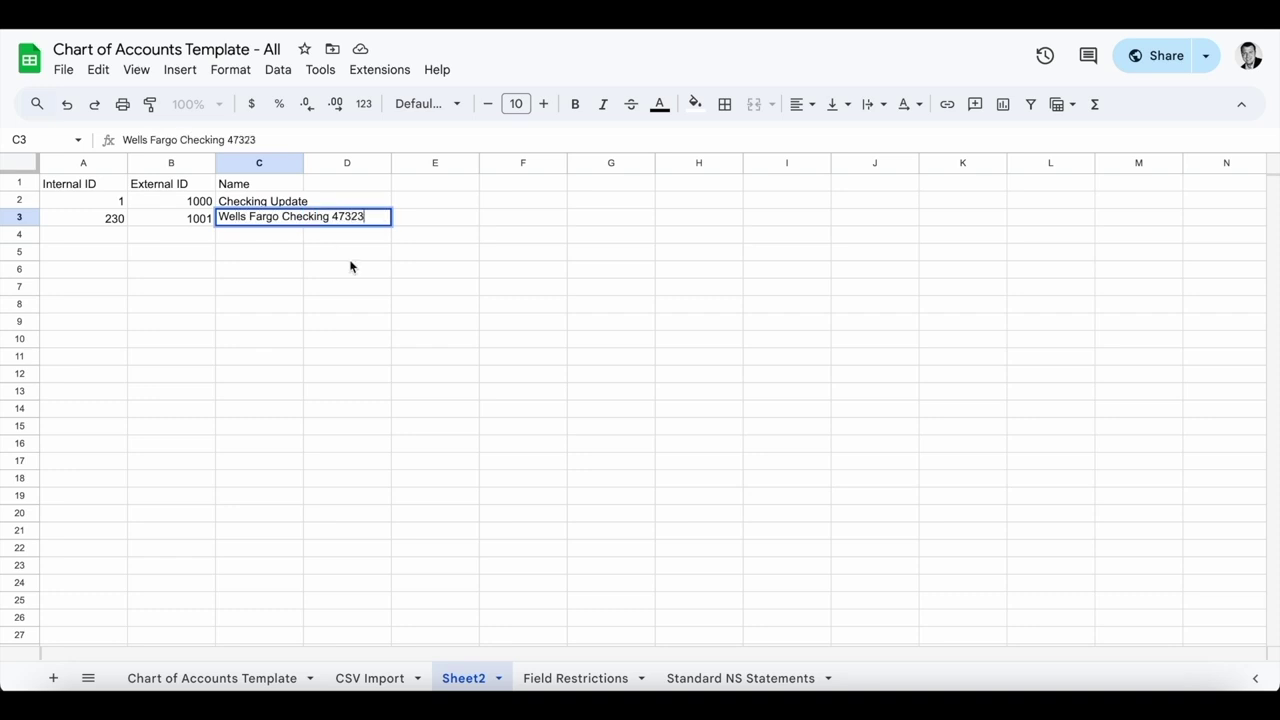
click(363, 272)
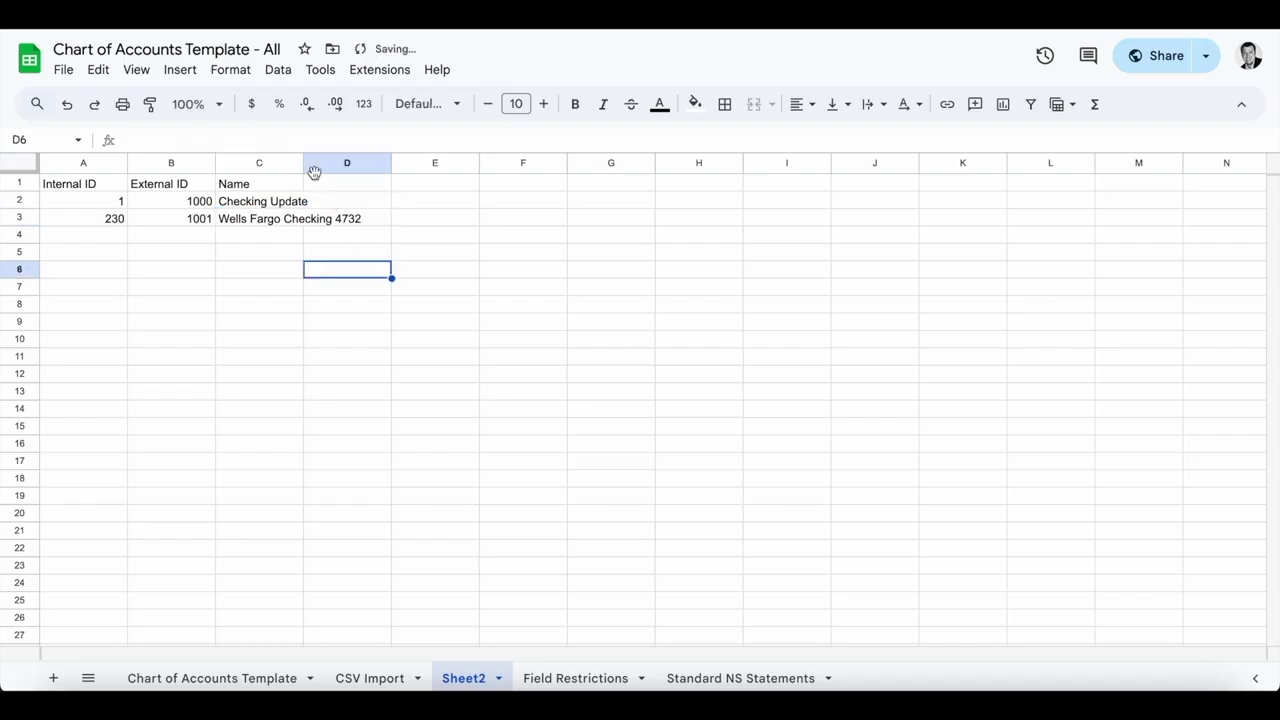
double_click(303, 163)
click(240, 254)
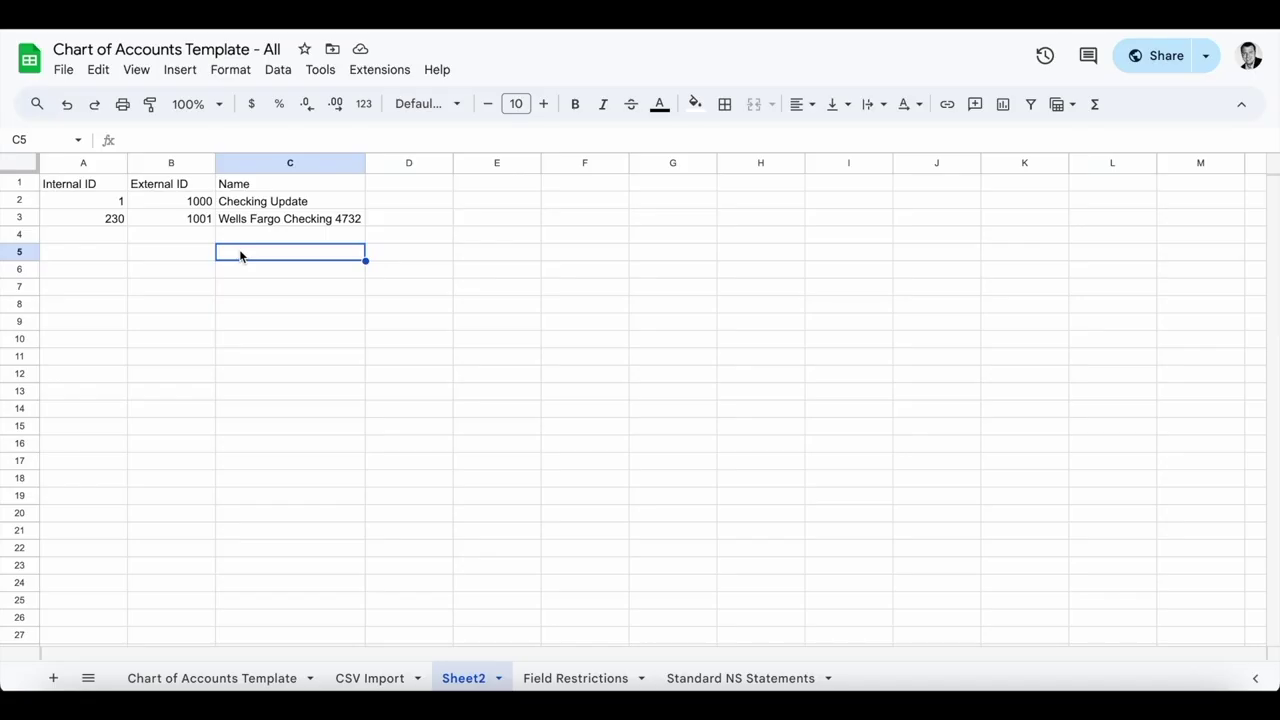
click(287, 290)
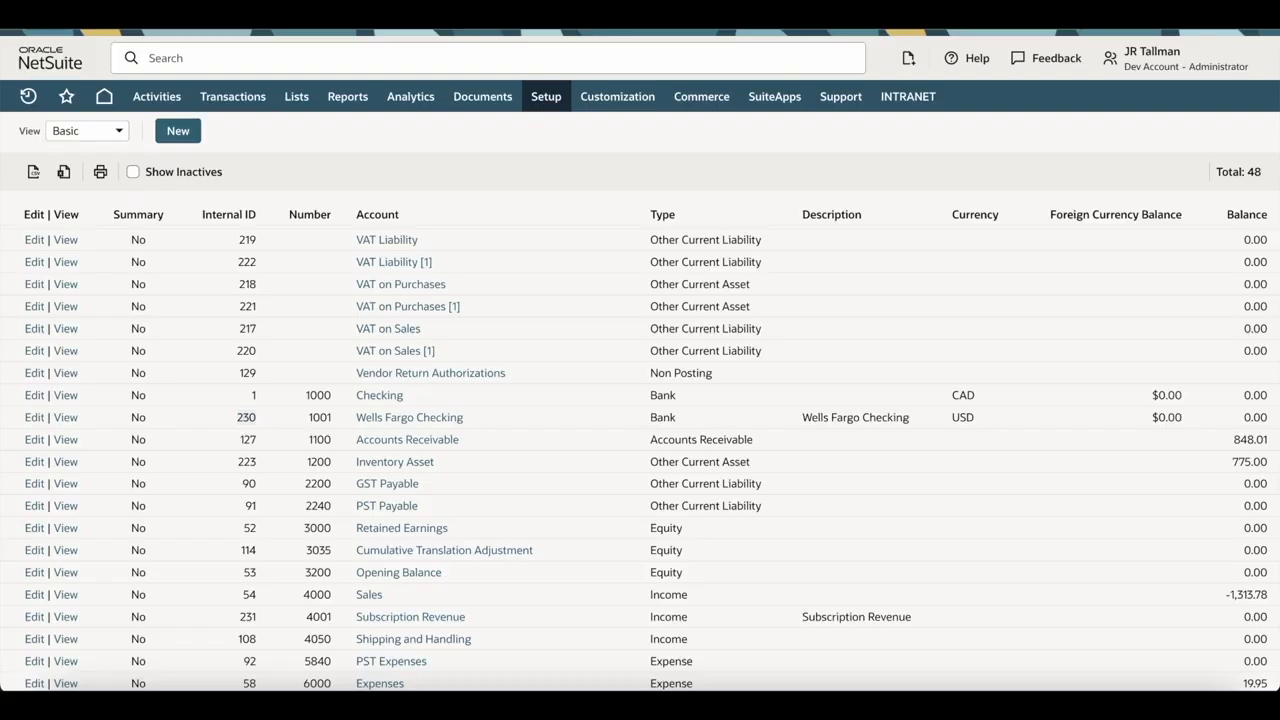
- Switch to NetSuite and start a CSV import with type Accounting and record type Chart of Accounts, uploading Update.csv
mouse_move(546, 96)
mouse_move(590, 290)
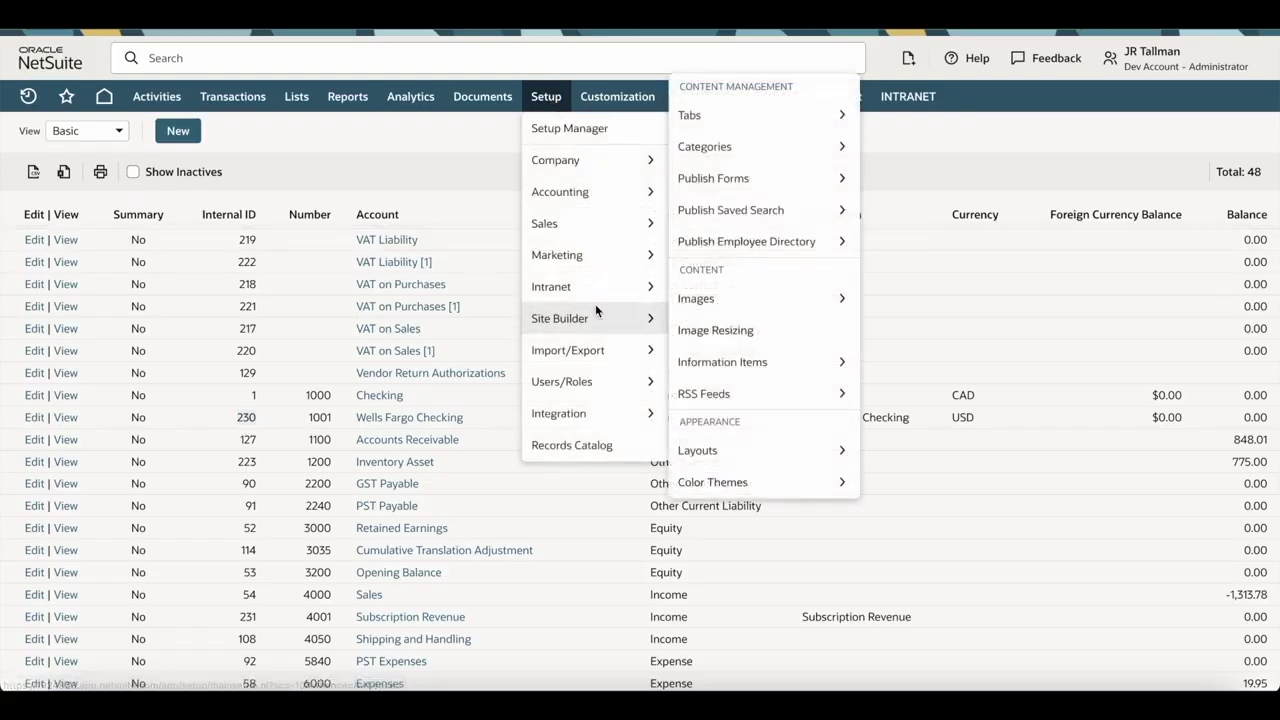
mouse_move(580, 346)
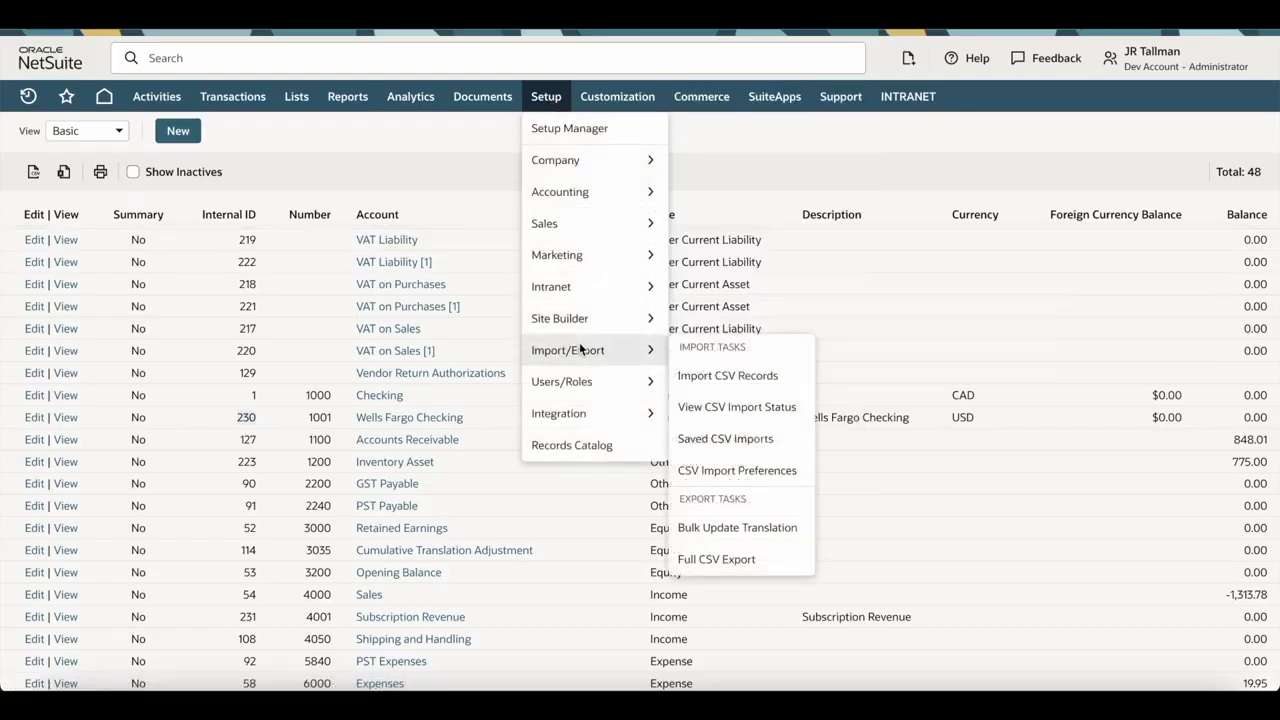
click(741, 384)
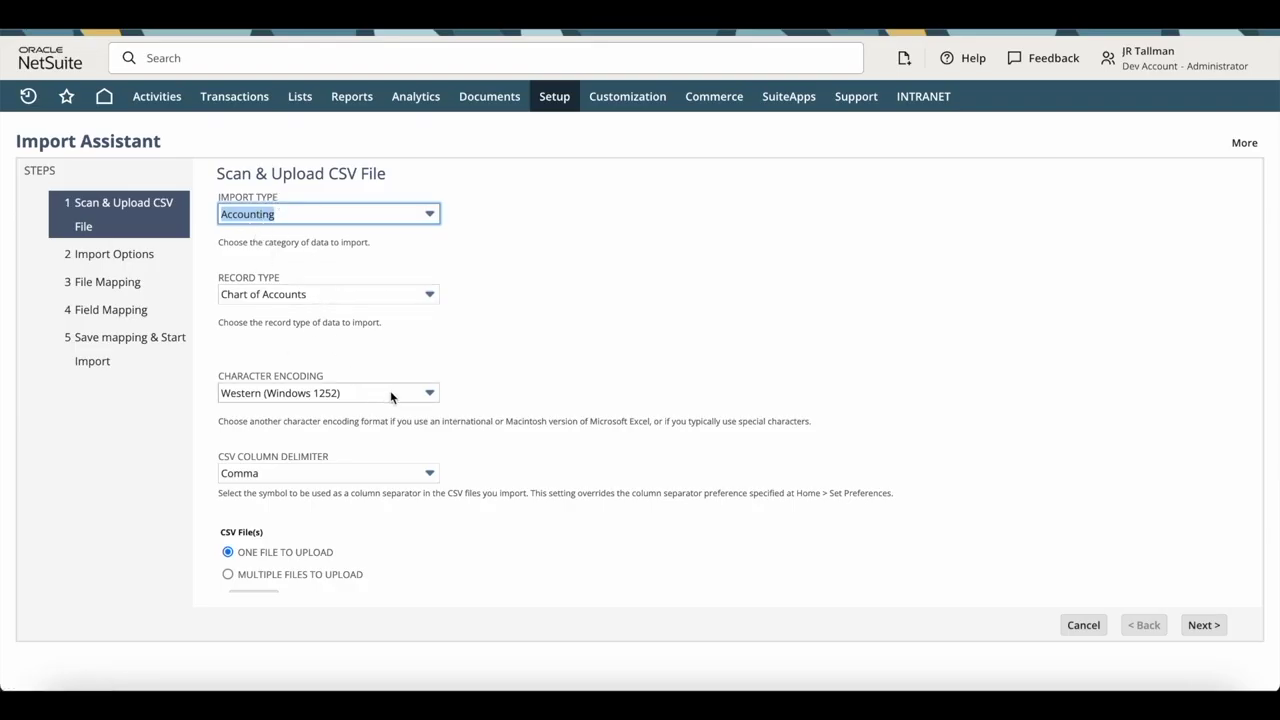
scroll(324, 517, down, 1)
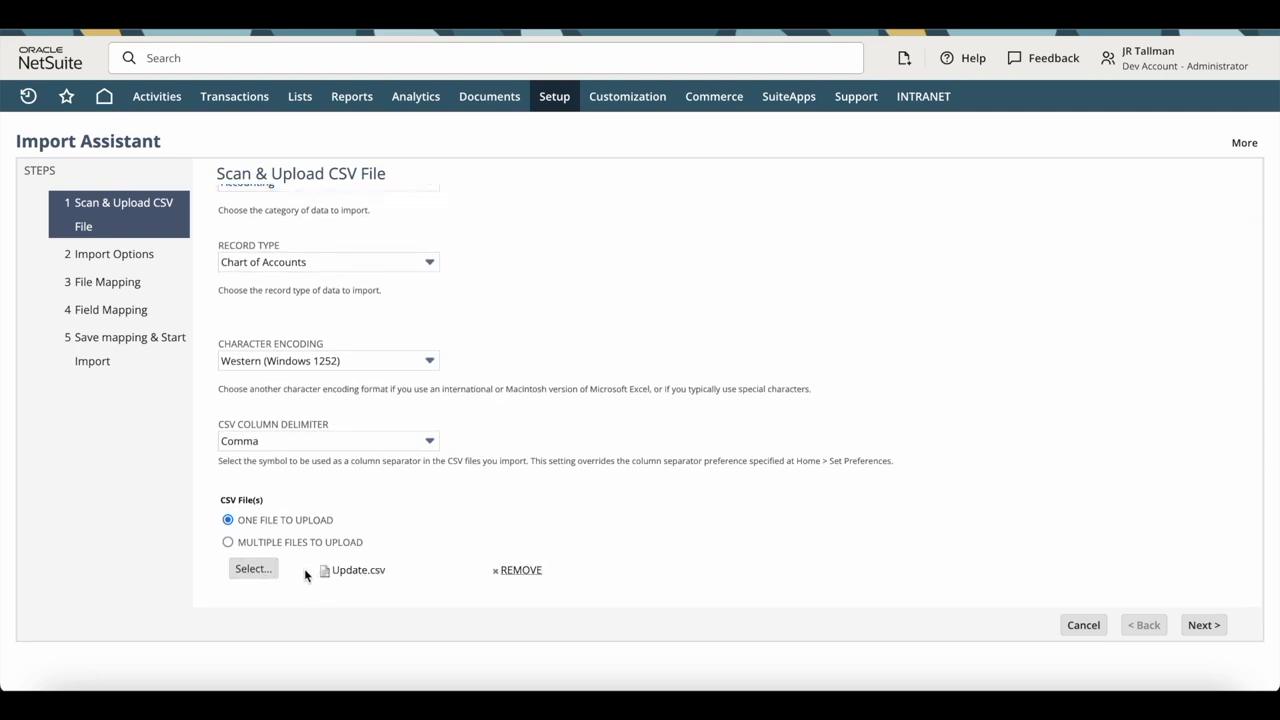
click(1216, 625)
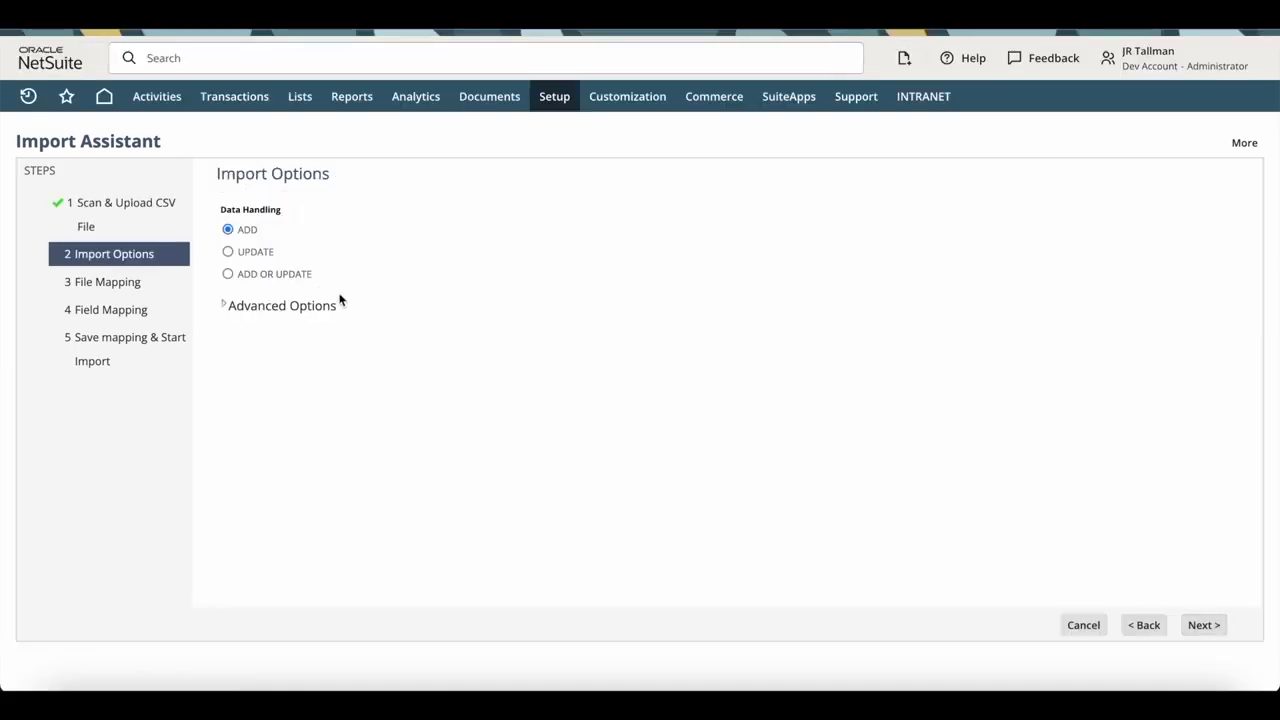
- Set the import's data handling to Update and accept the field mapping of Name, External ID and Internal ID
click(229, 251)
click(1200, 624)
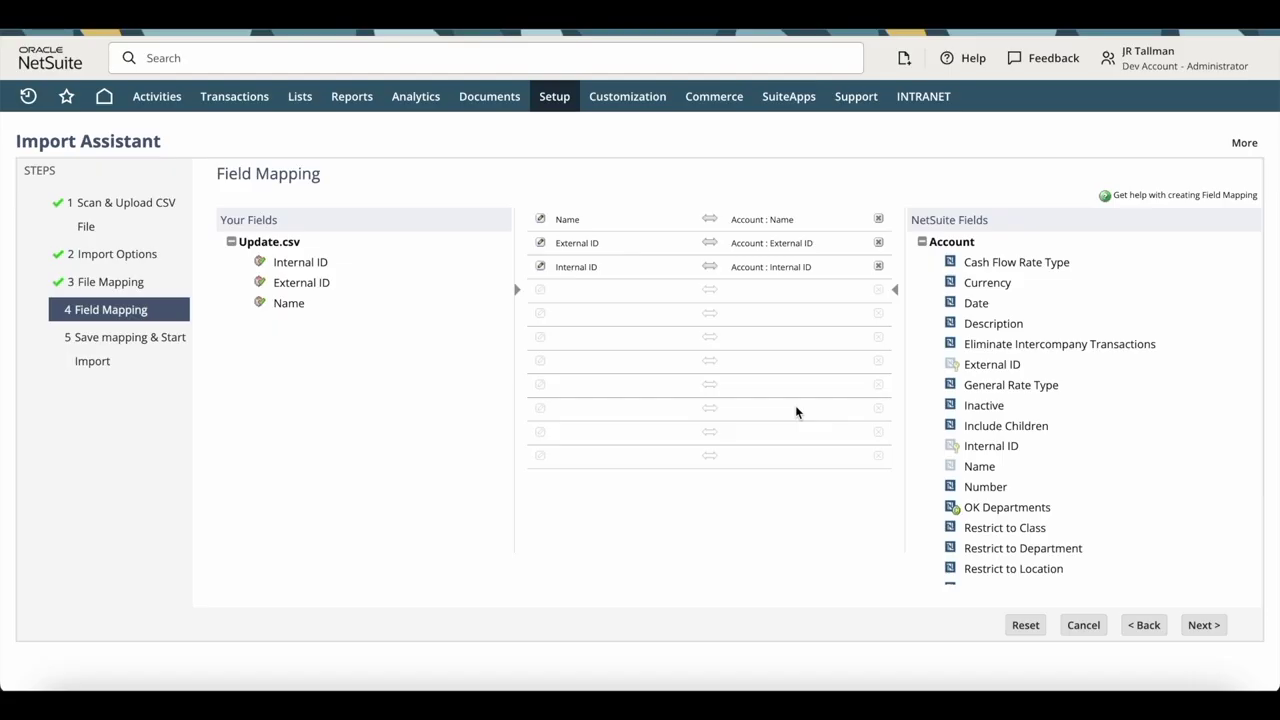
click(626, 271)
click(594, 222)
click(612, 248)
click(610, 270)
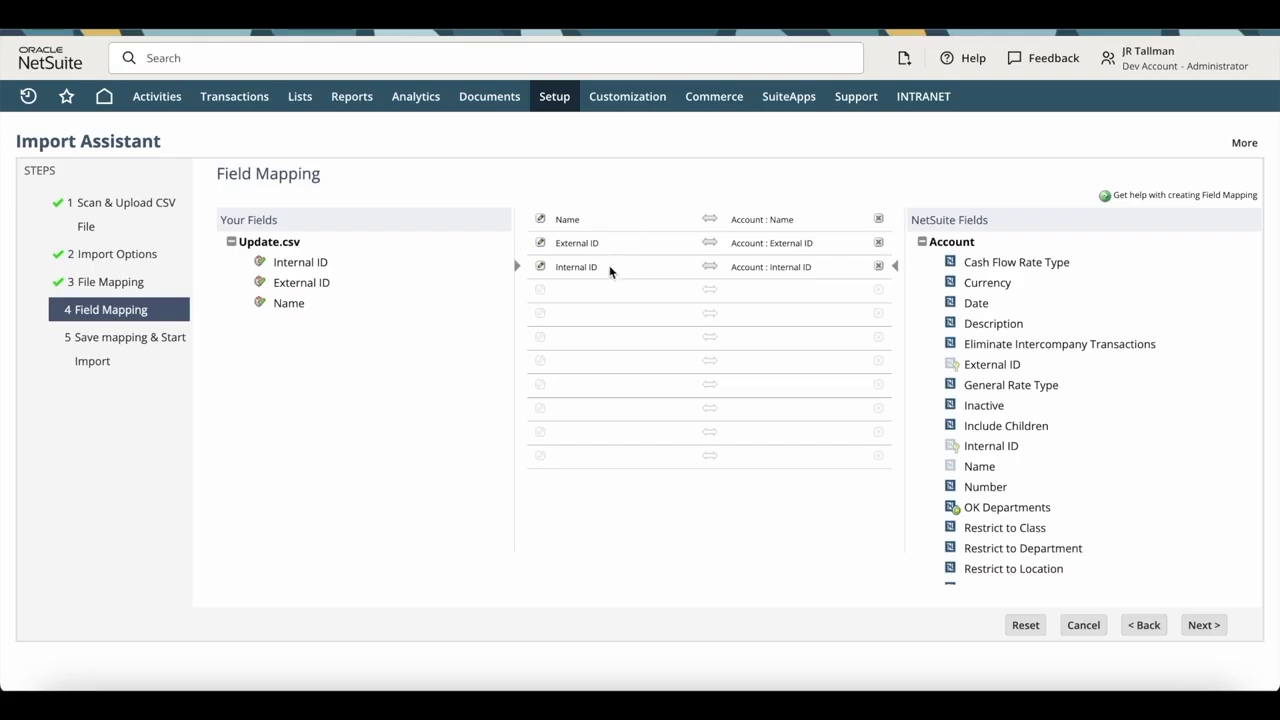
click(1204, 625)
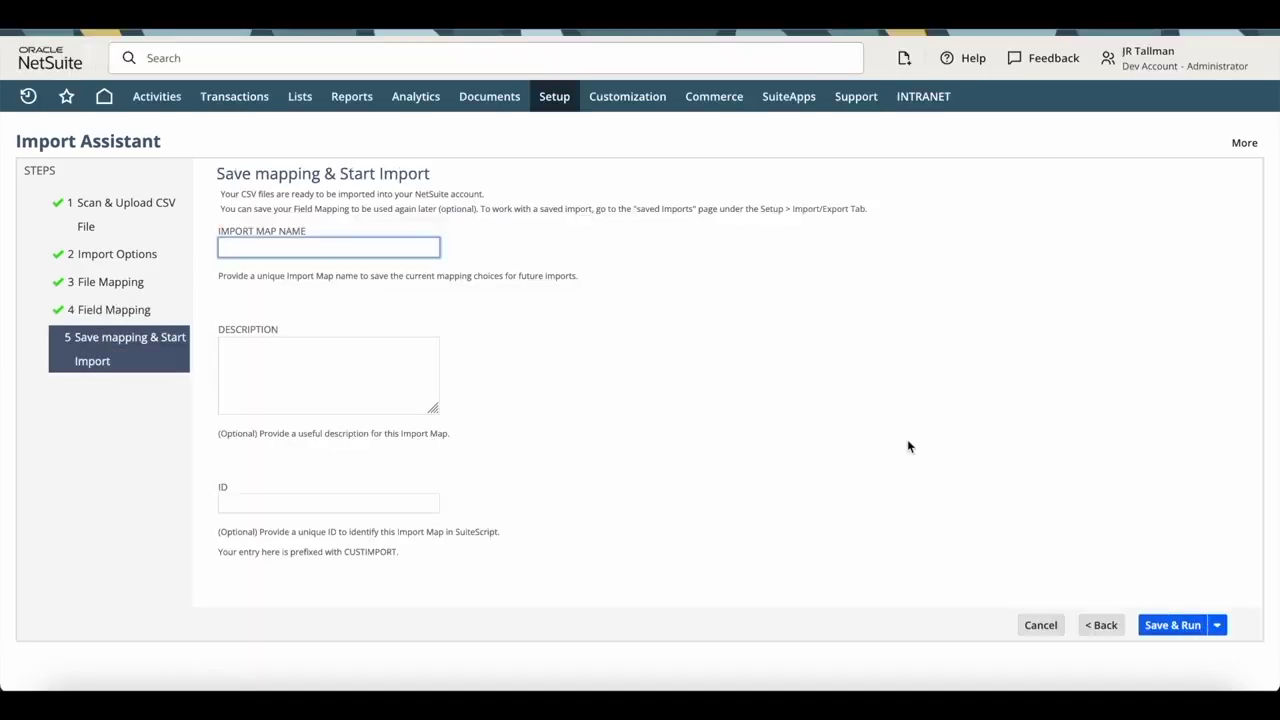
- Save and run the import with the map name CoA Update, and open the import job status
text(CoA Update)
click(1177, 625)
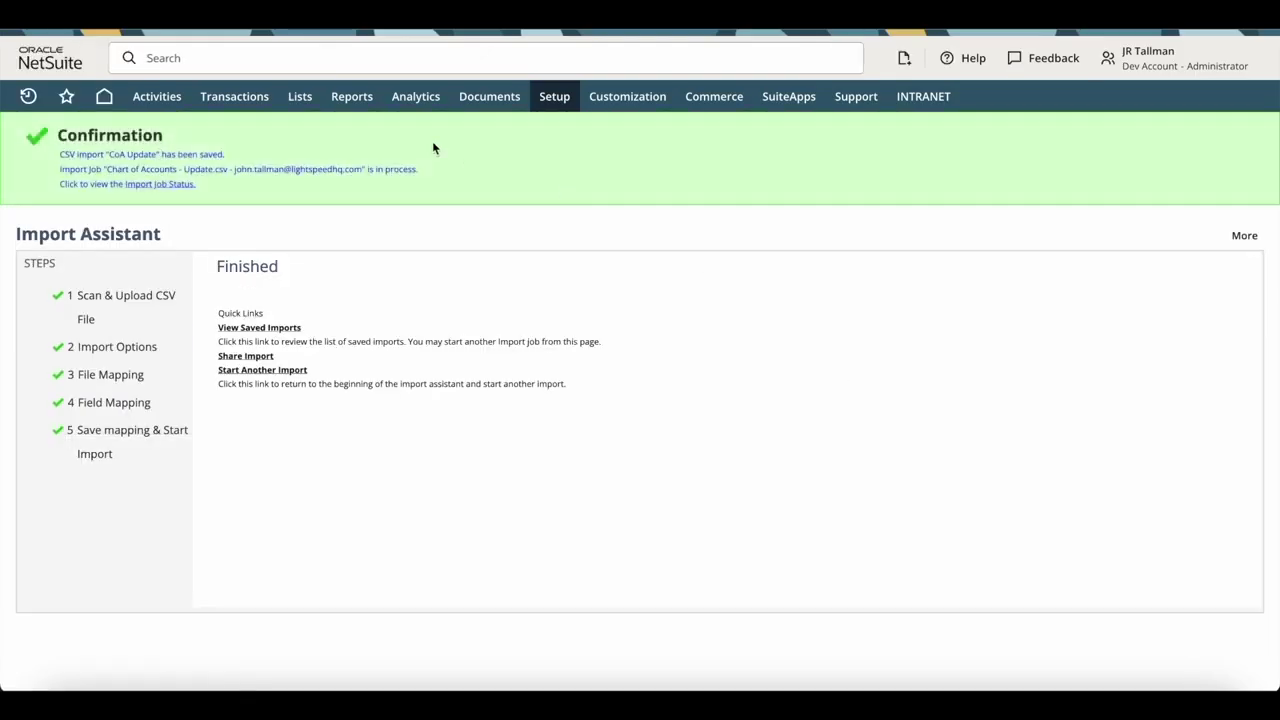
click(161, 187)
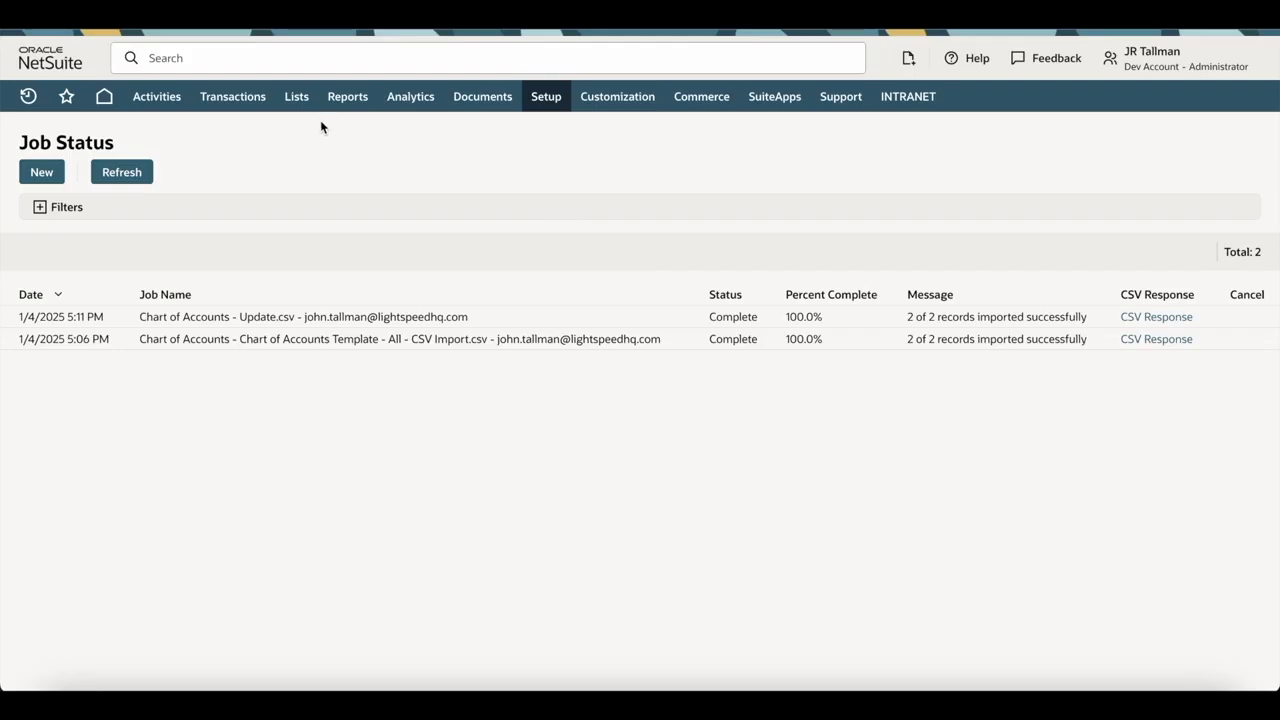
- Open the Chart of Accounts list and check the names of accounts 1000 and 1001
mouse_move(314, 108)
mouse_move(362, 158)
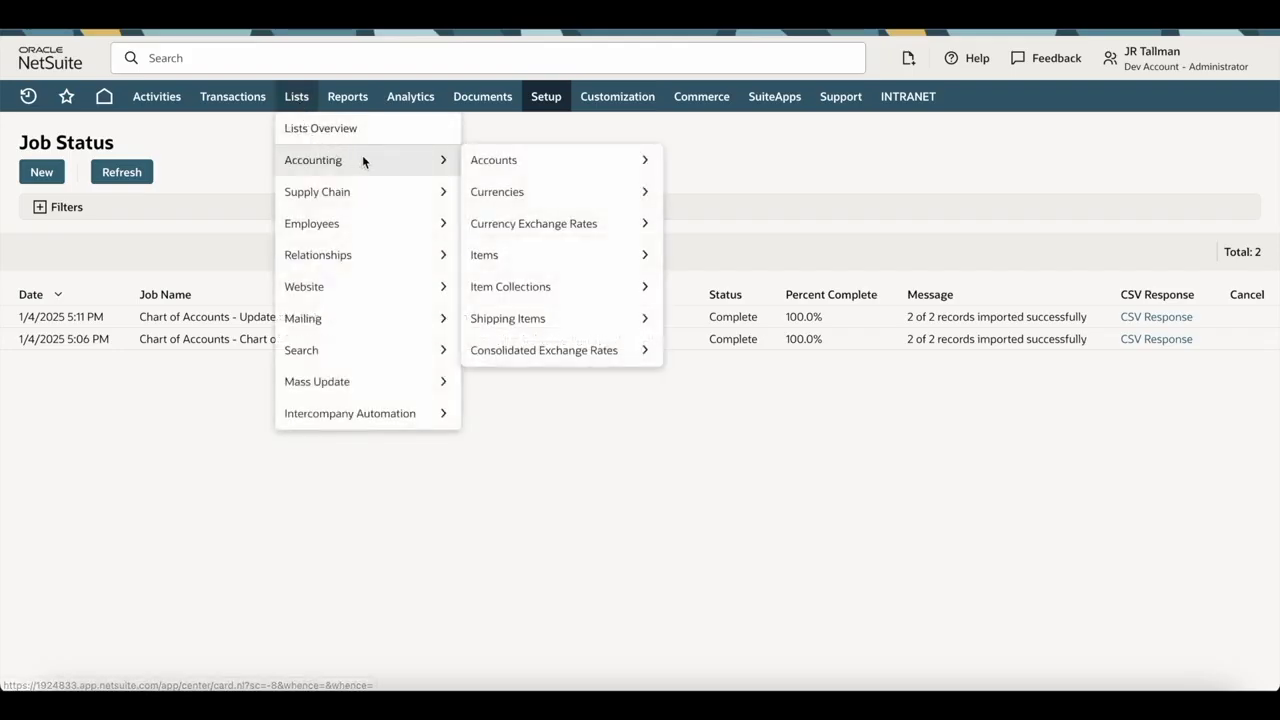
click(507, 154)
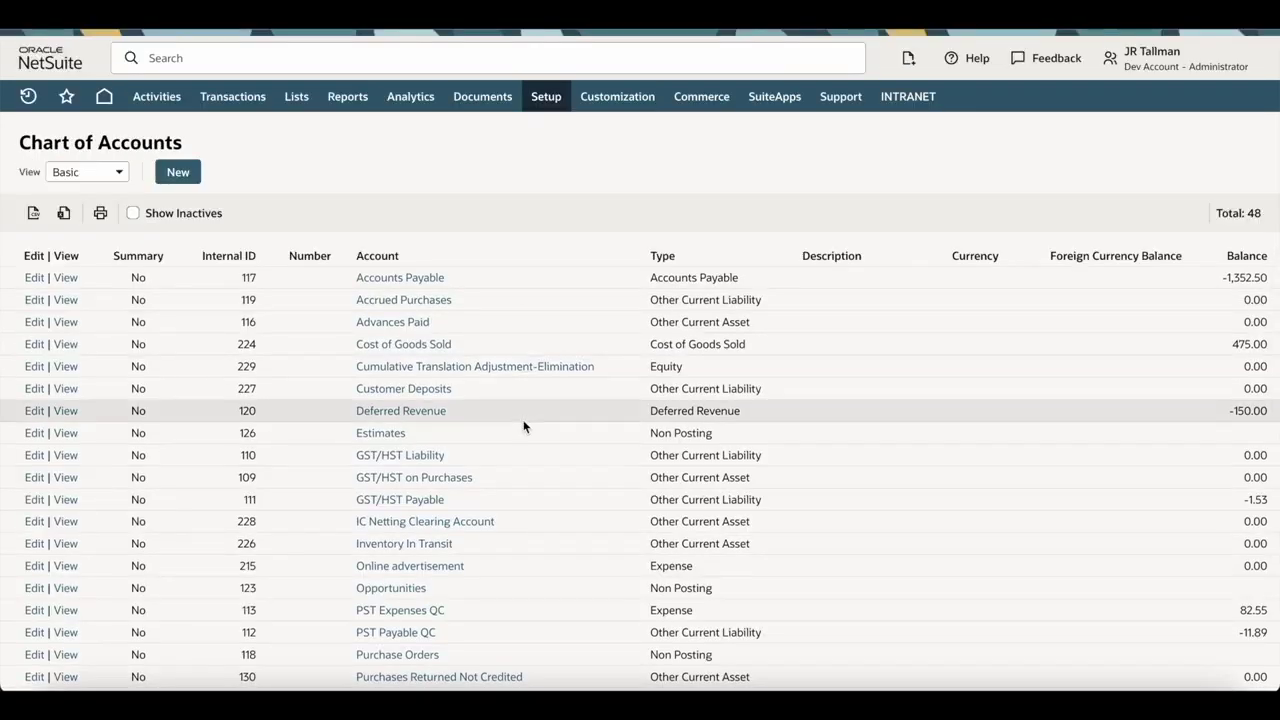
scroll(523, 427, down, 10)
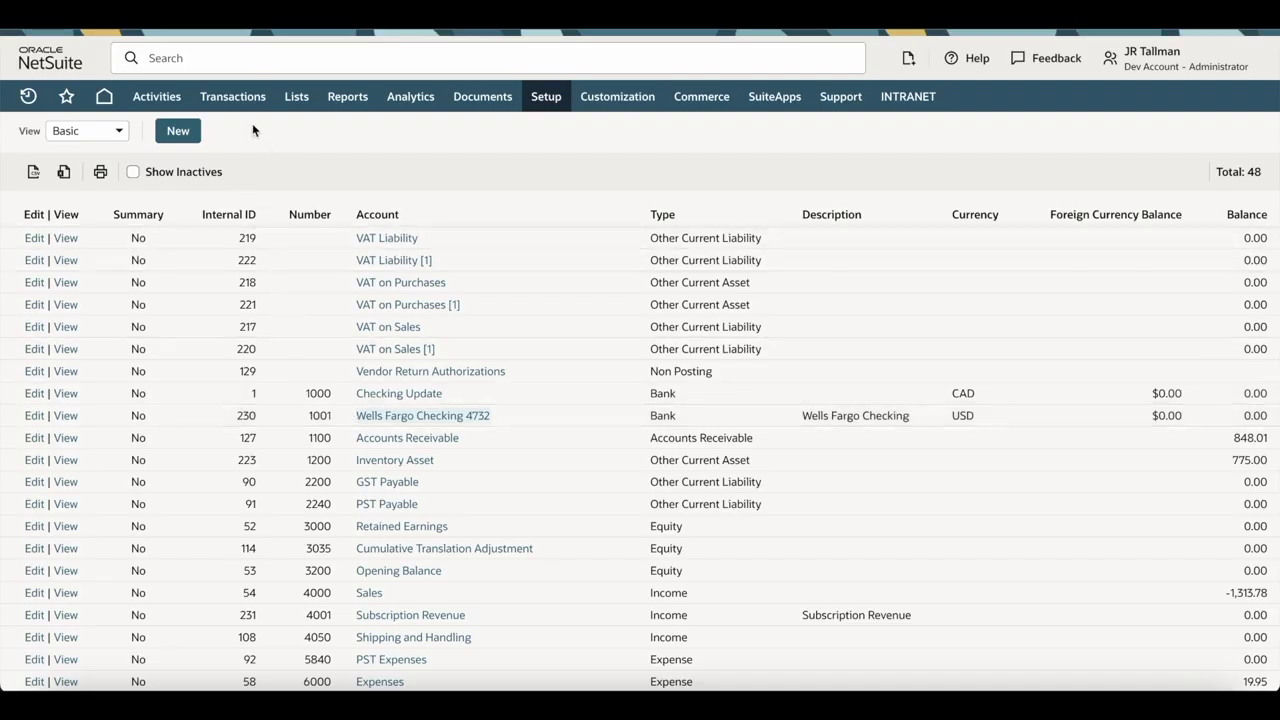
- Start a new saved search with the search type Account
mouse_move(347, 96)
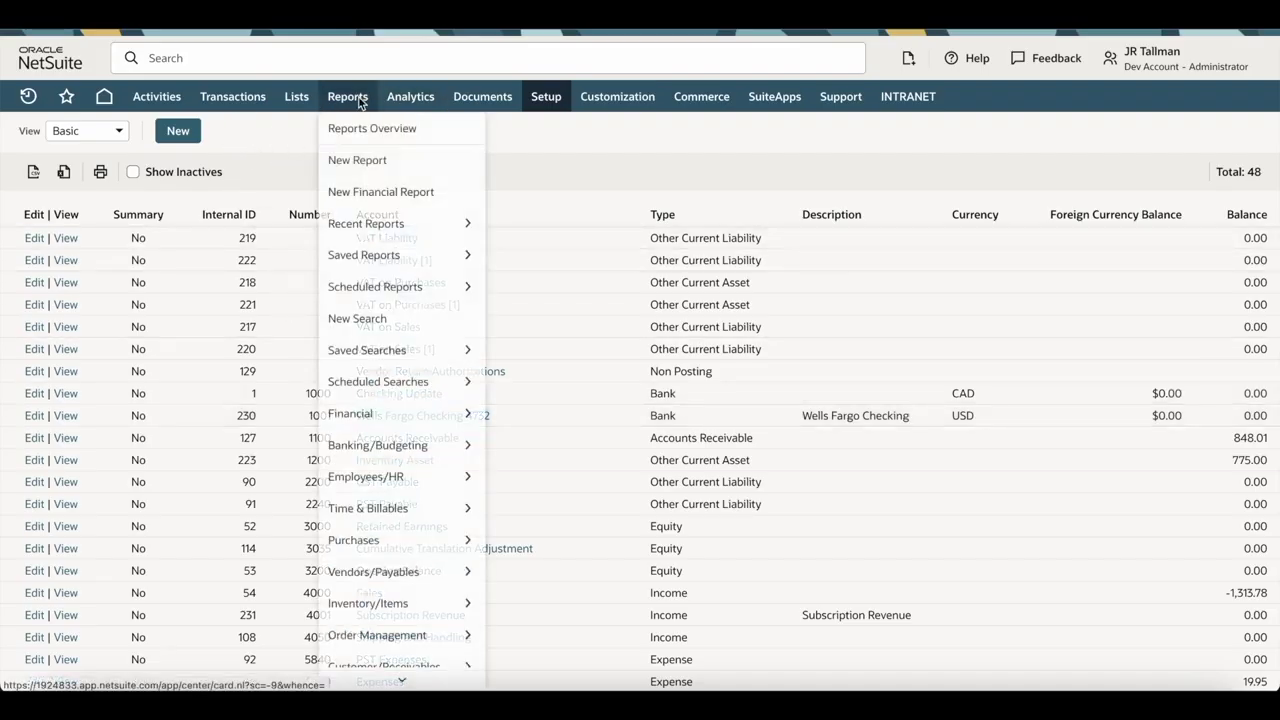
mouse_move(381, 352)
mouse_move(534, 349)
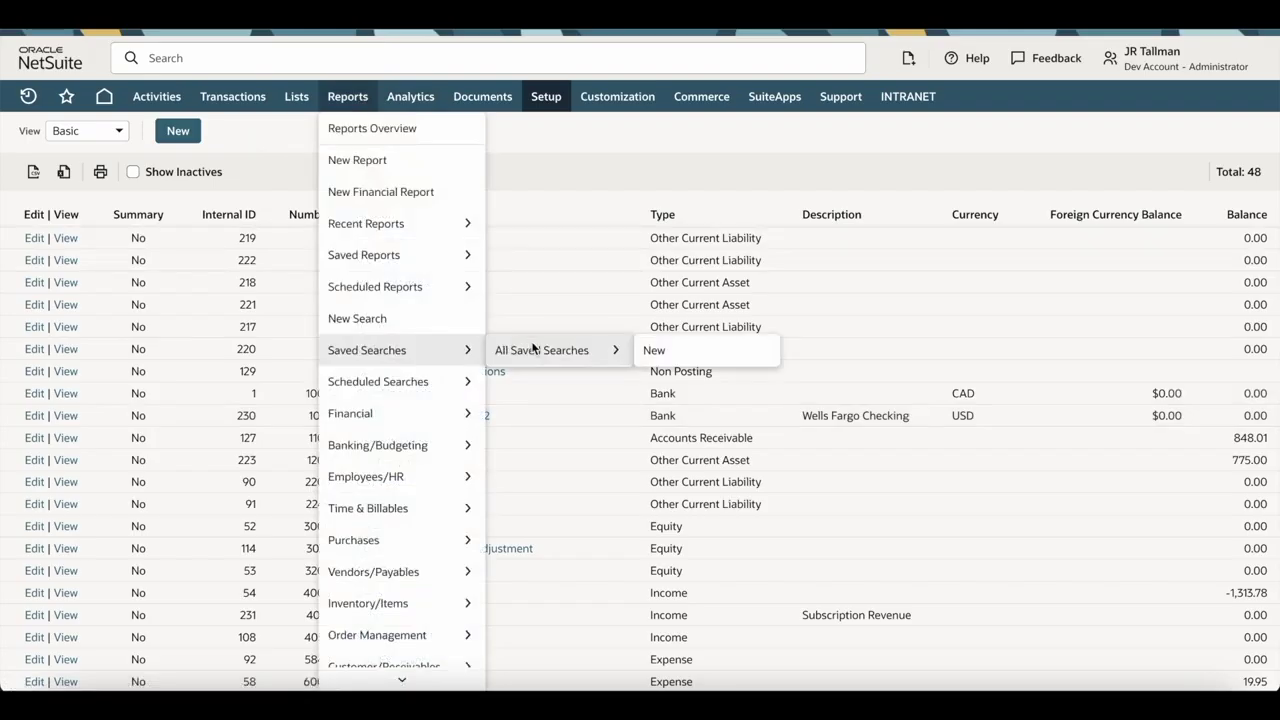
click(667, 355)
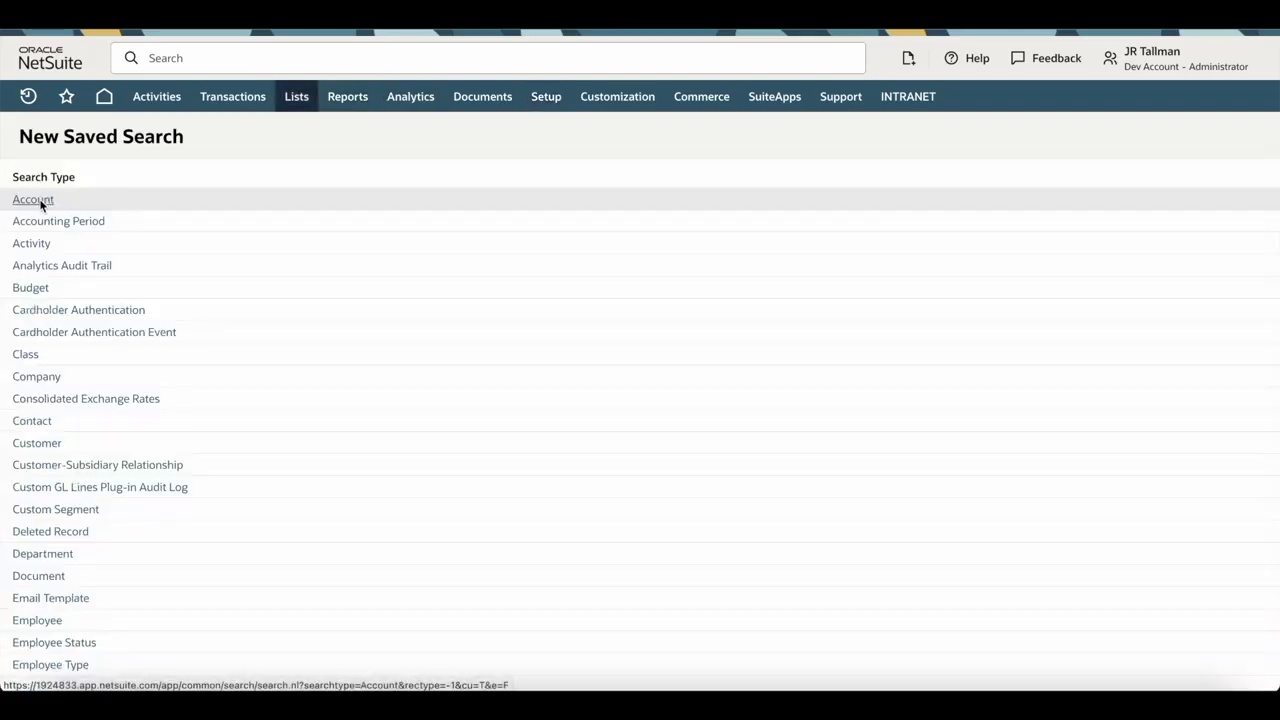
click(40, 202)
- Add External ID to the saved search's result columns and place it directly below Name
click(100, 371)
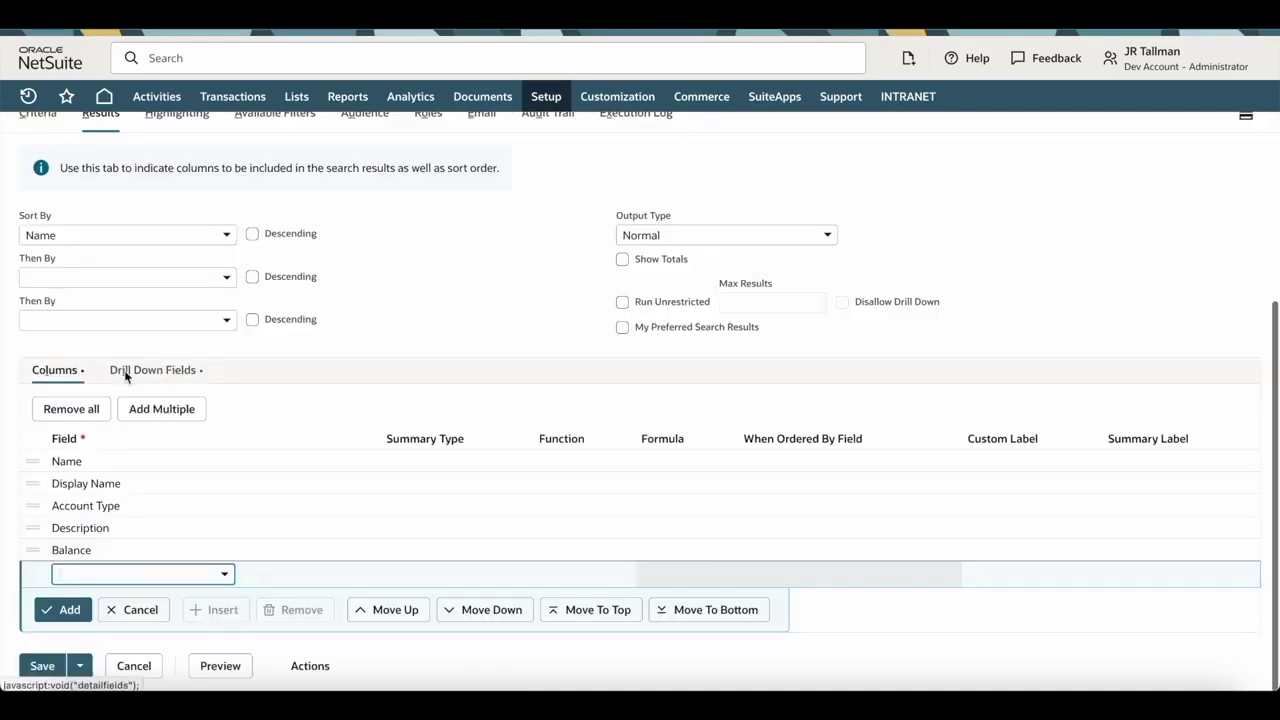
click(90, 573)
text(ex)
click(148, 429)
click(86, 608)
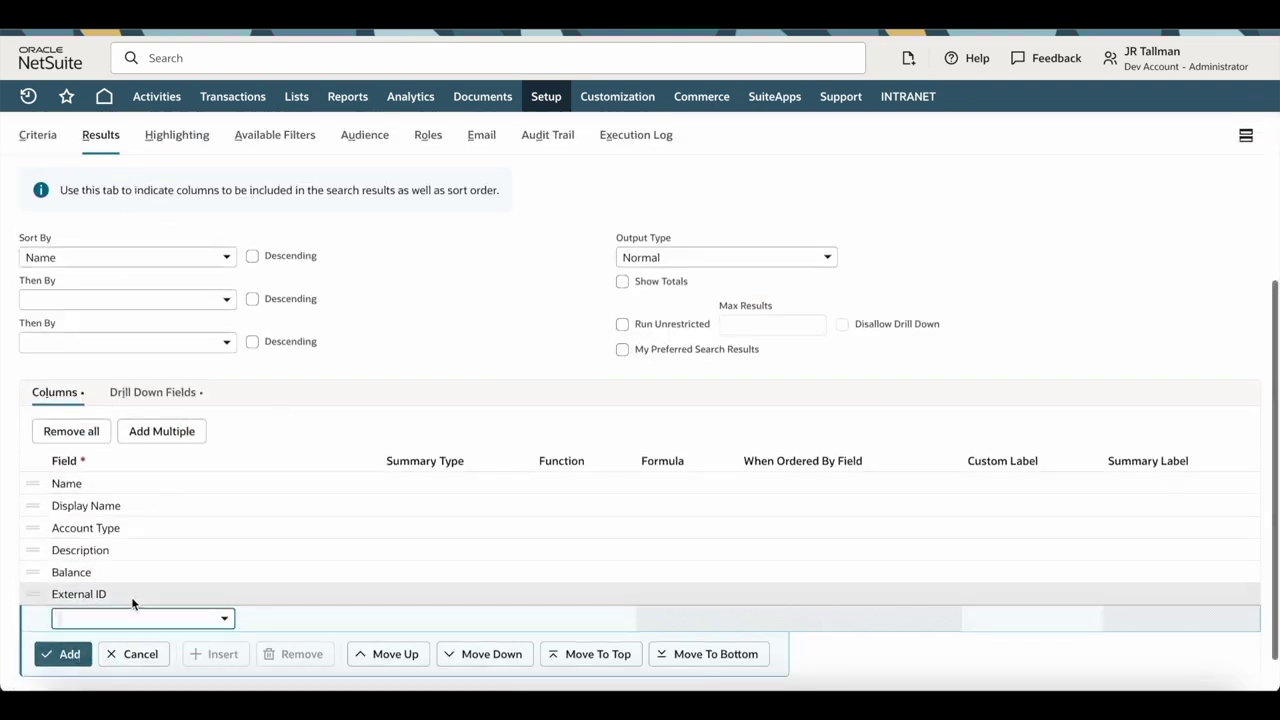
click(130, 595)
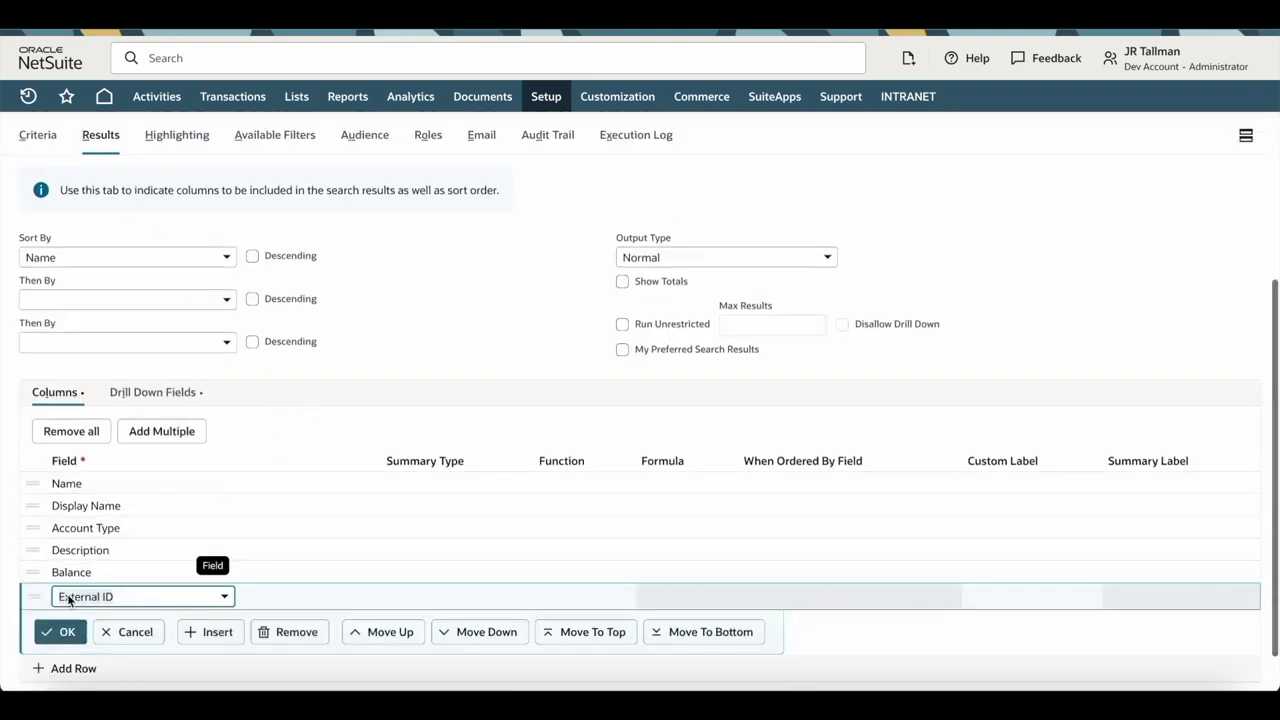
drag(36, 597, 68, 502)
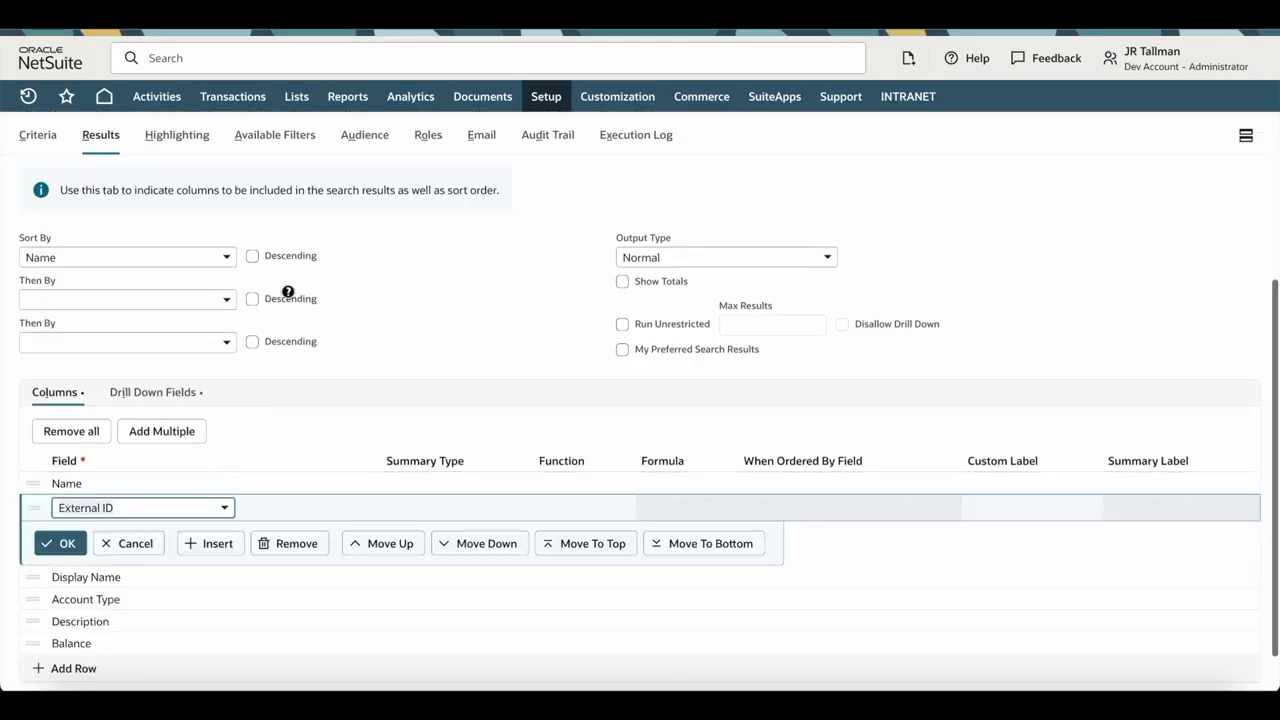
- Preview the account search and check the External ID values of the checking, Subscription Revenue and Wells Fargo accounts
scroll(306, 276, up, 5)
click(220, 177)
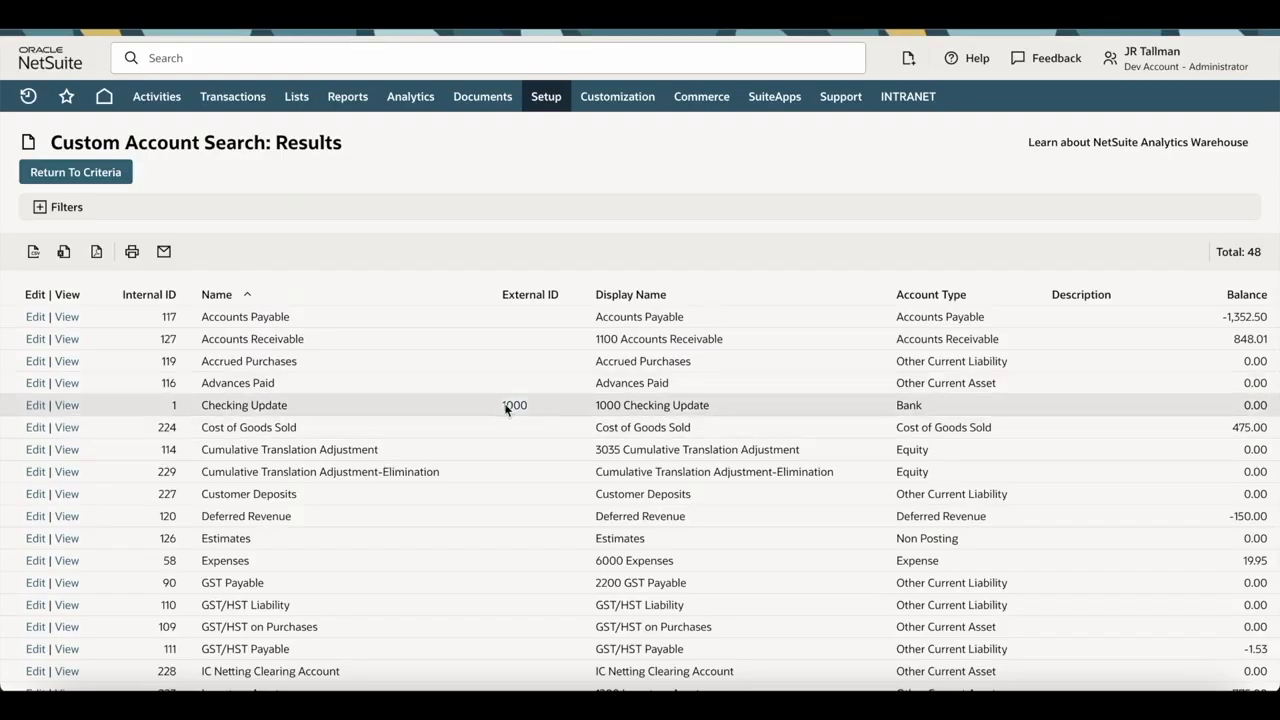
scroll(505, 402, down, 5)
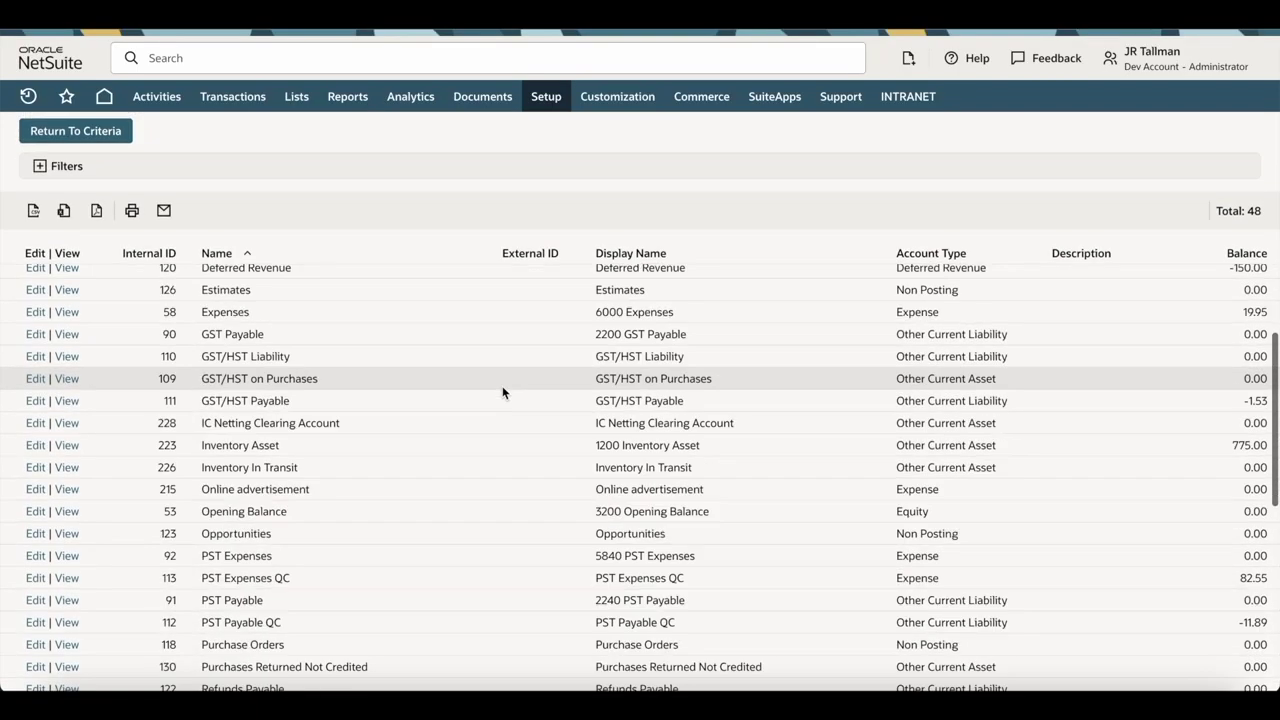
scroll(503, 392, down, 7)
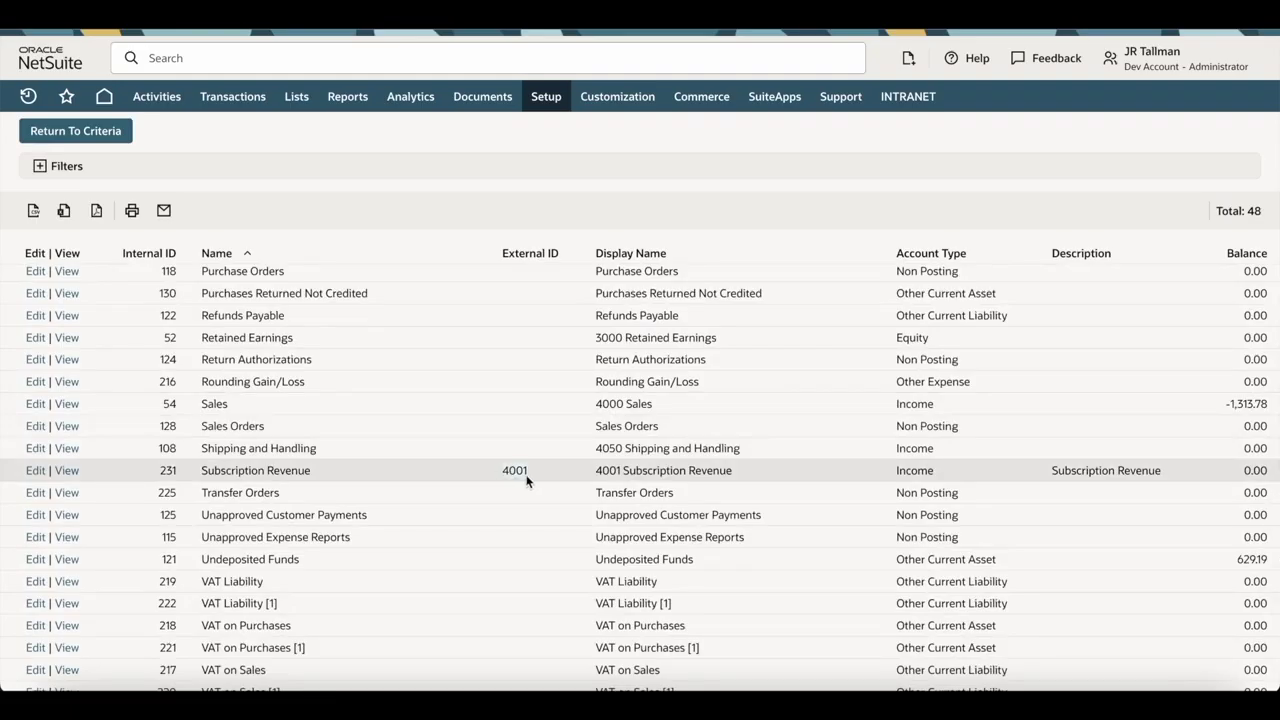
scroll(528, 476, down, 2)
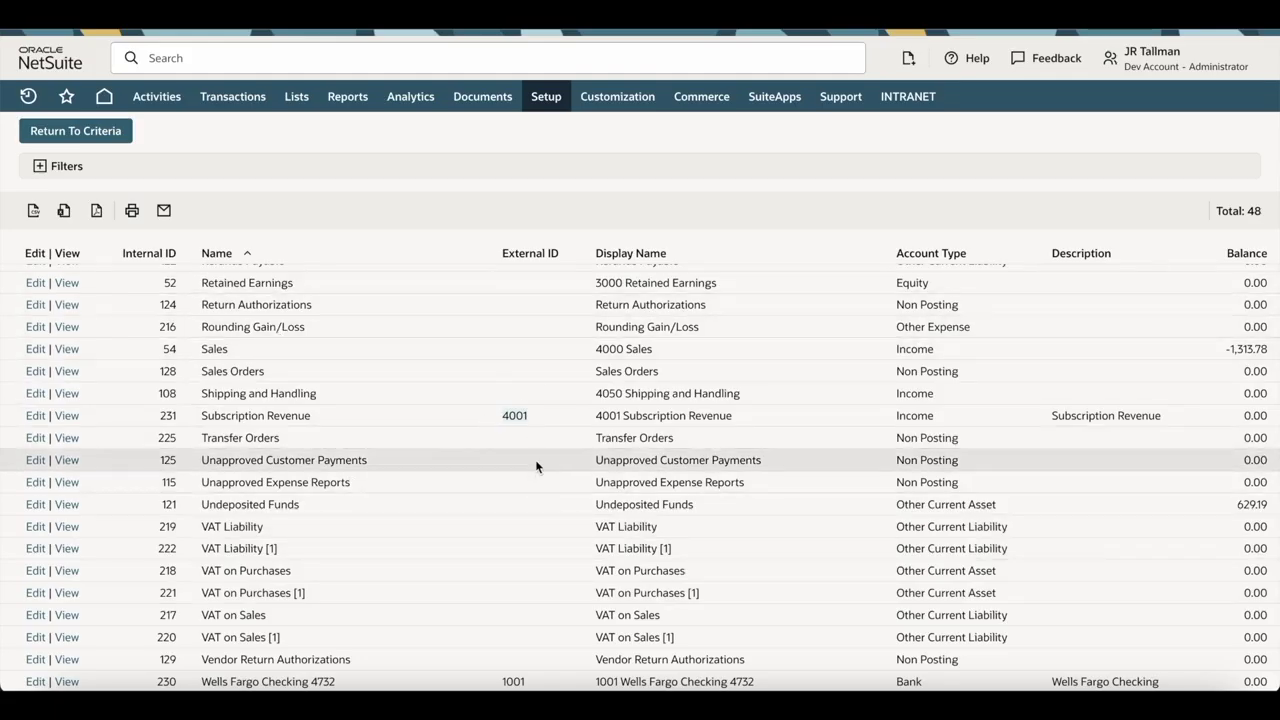
scroll(536, 462, up, 10)
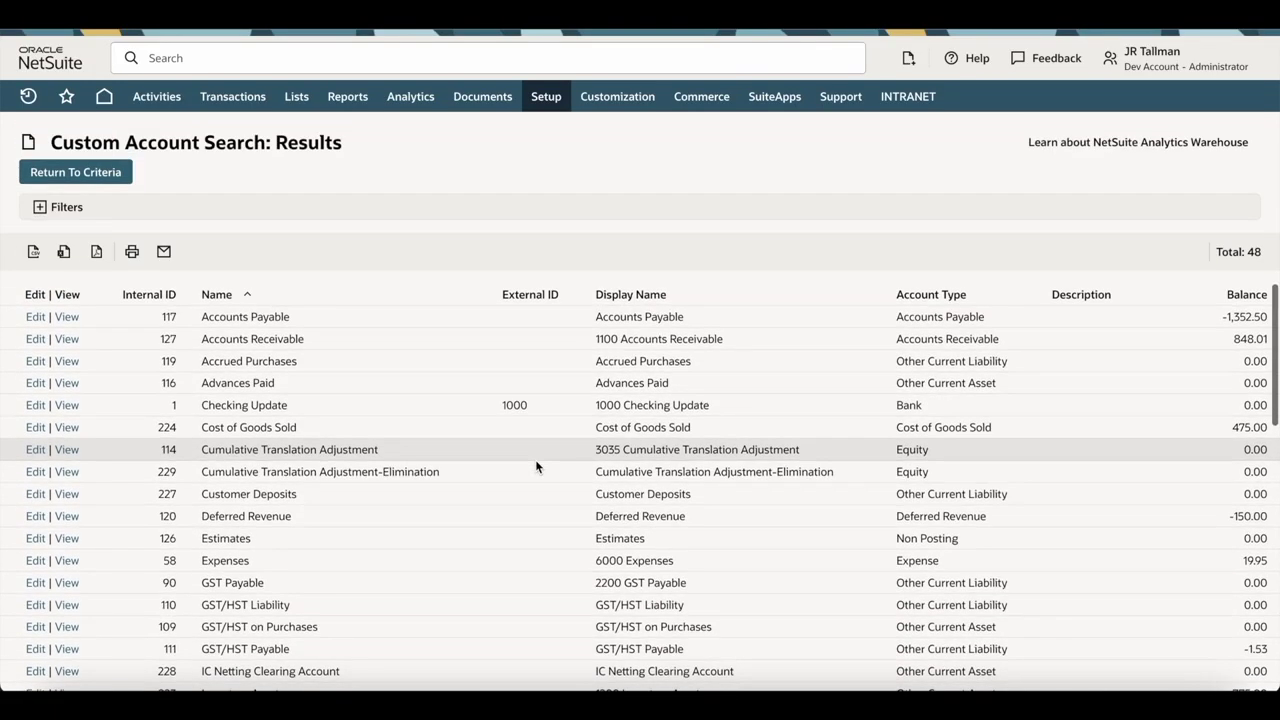